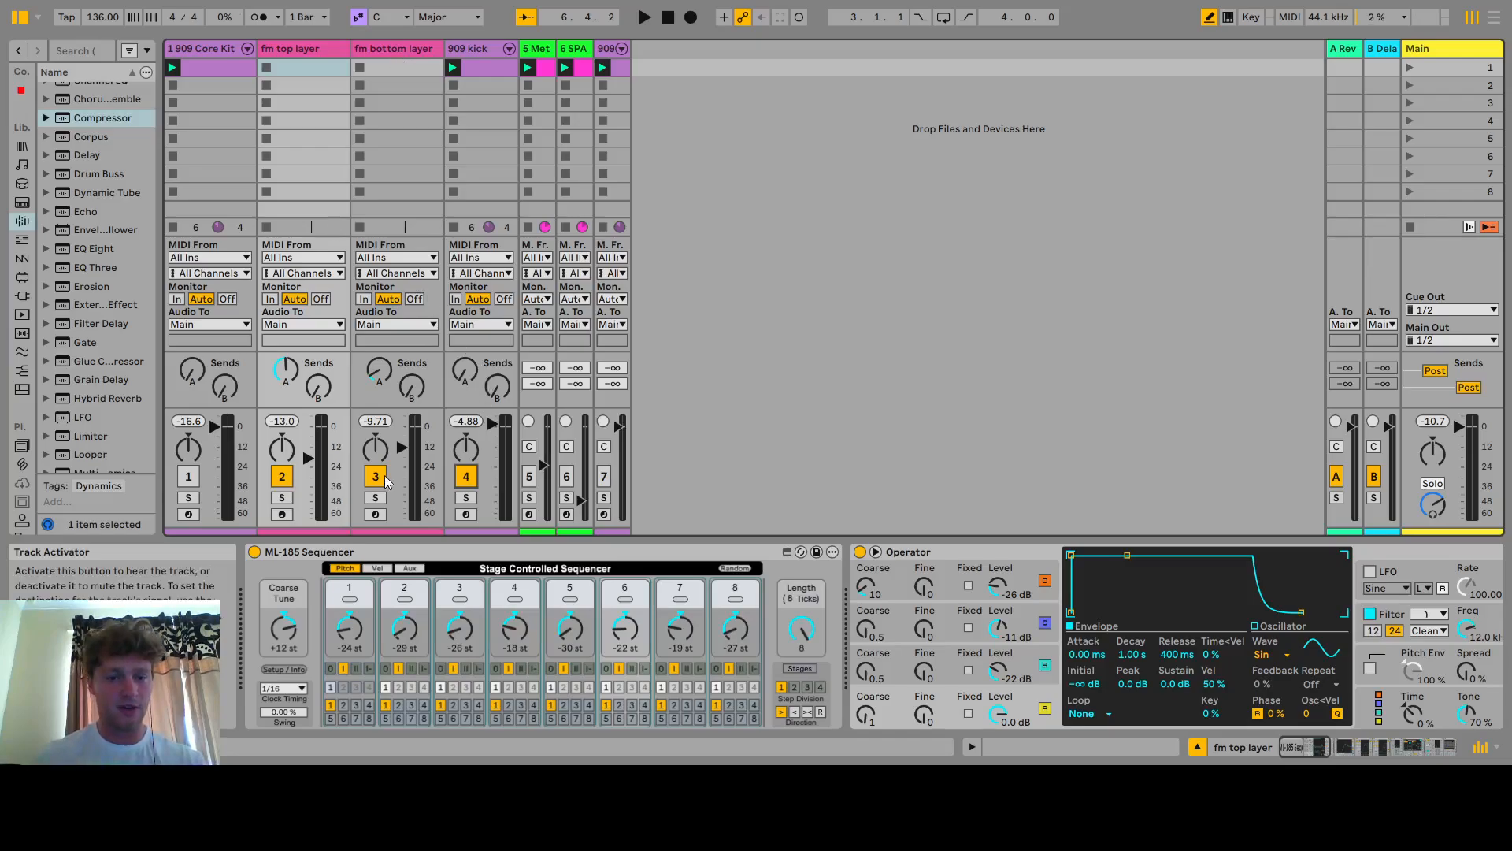
Solo the fm top layer track and play the set briefly to hear it alone
left_click(284, 499)
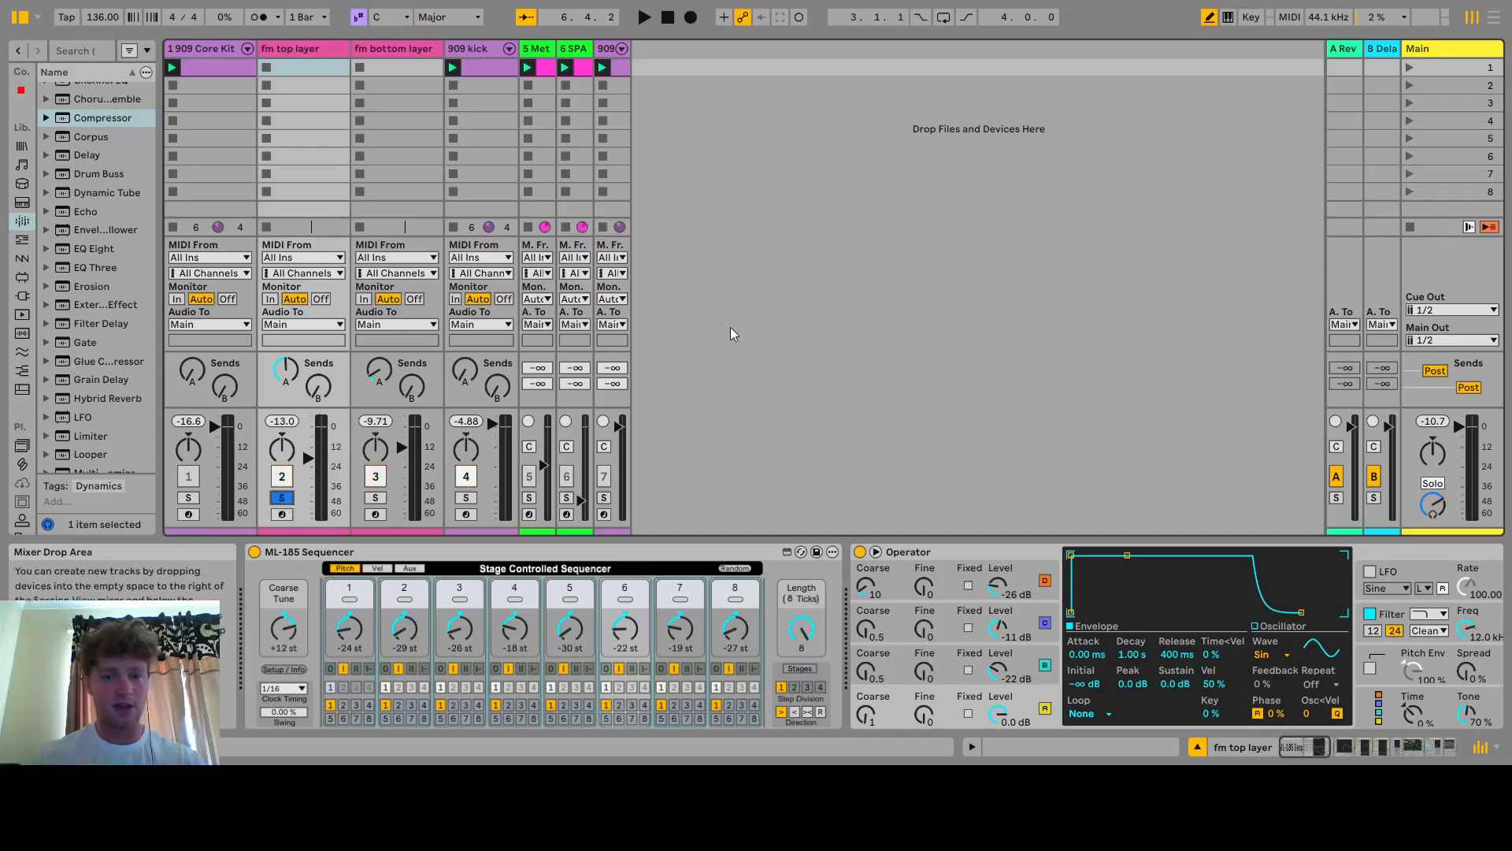
key("space")
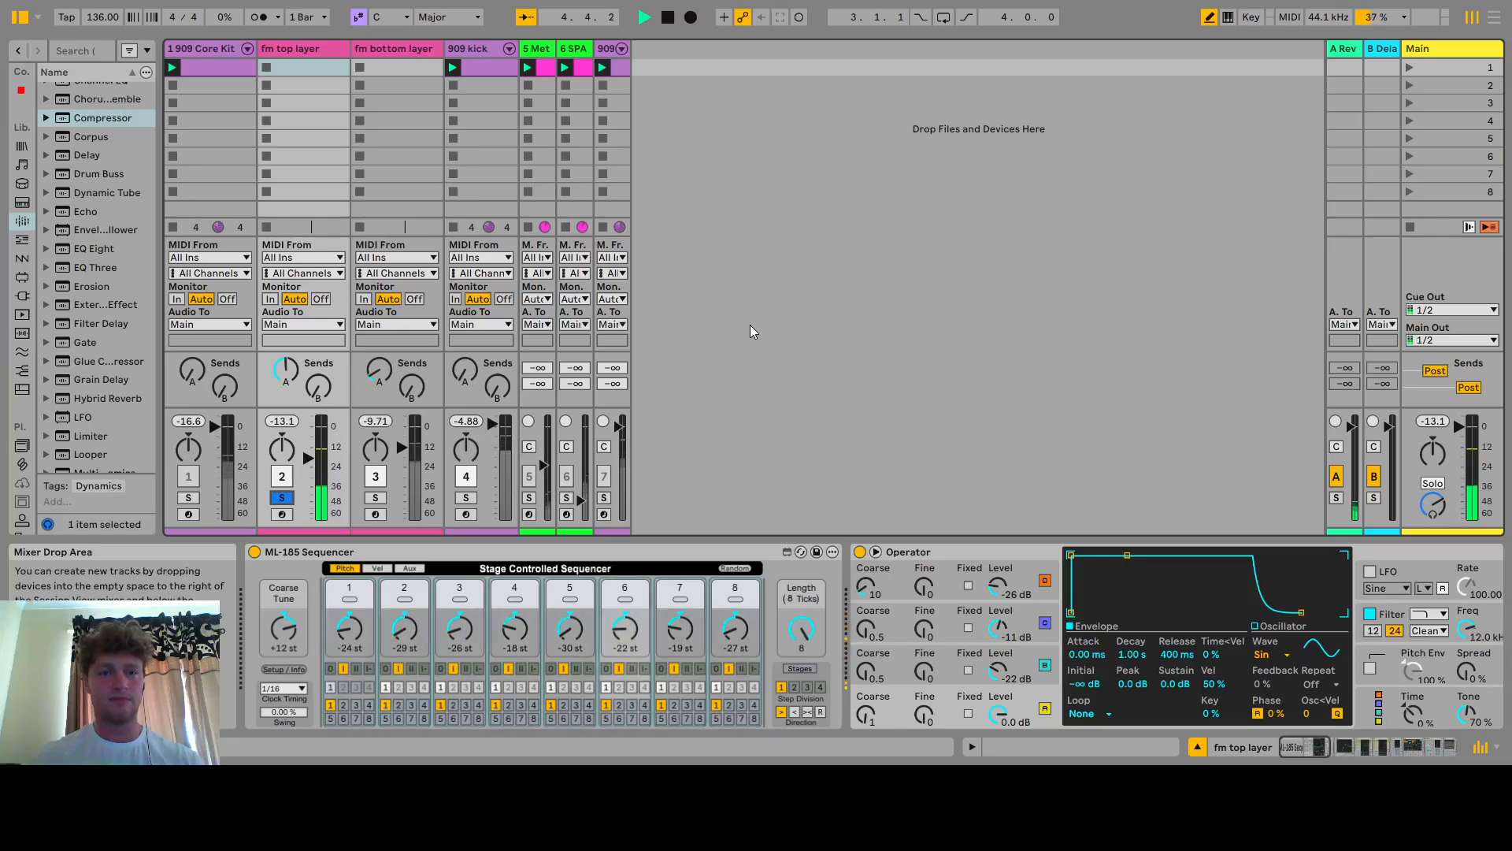
key("space")
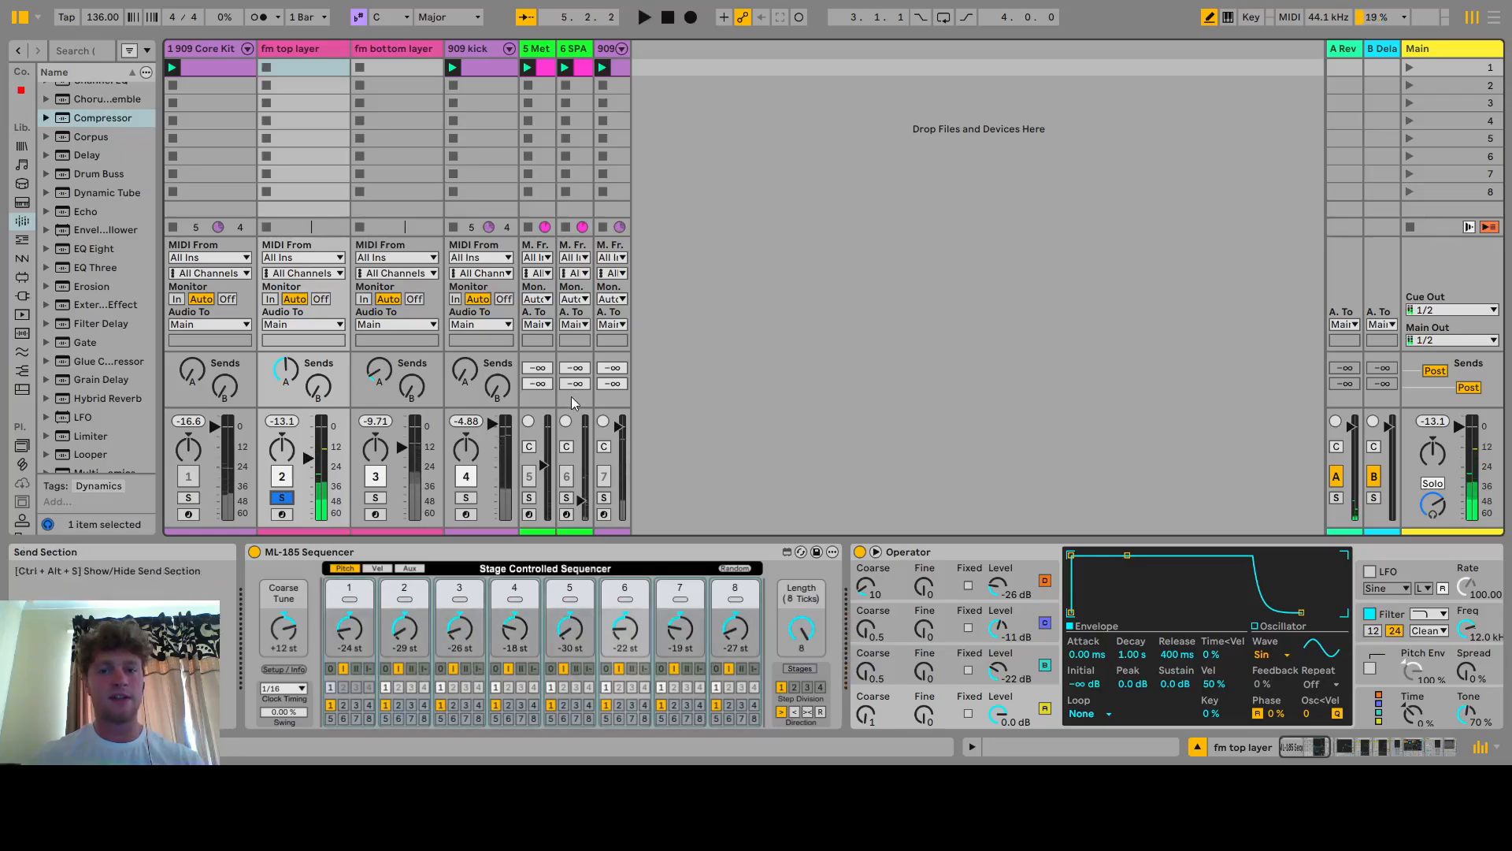
Solo the fm bottom layer track instead and play it back to audition it alone
left_click(375, 498)
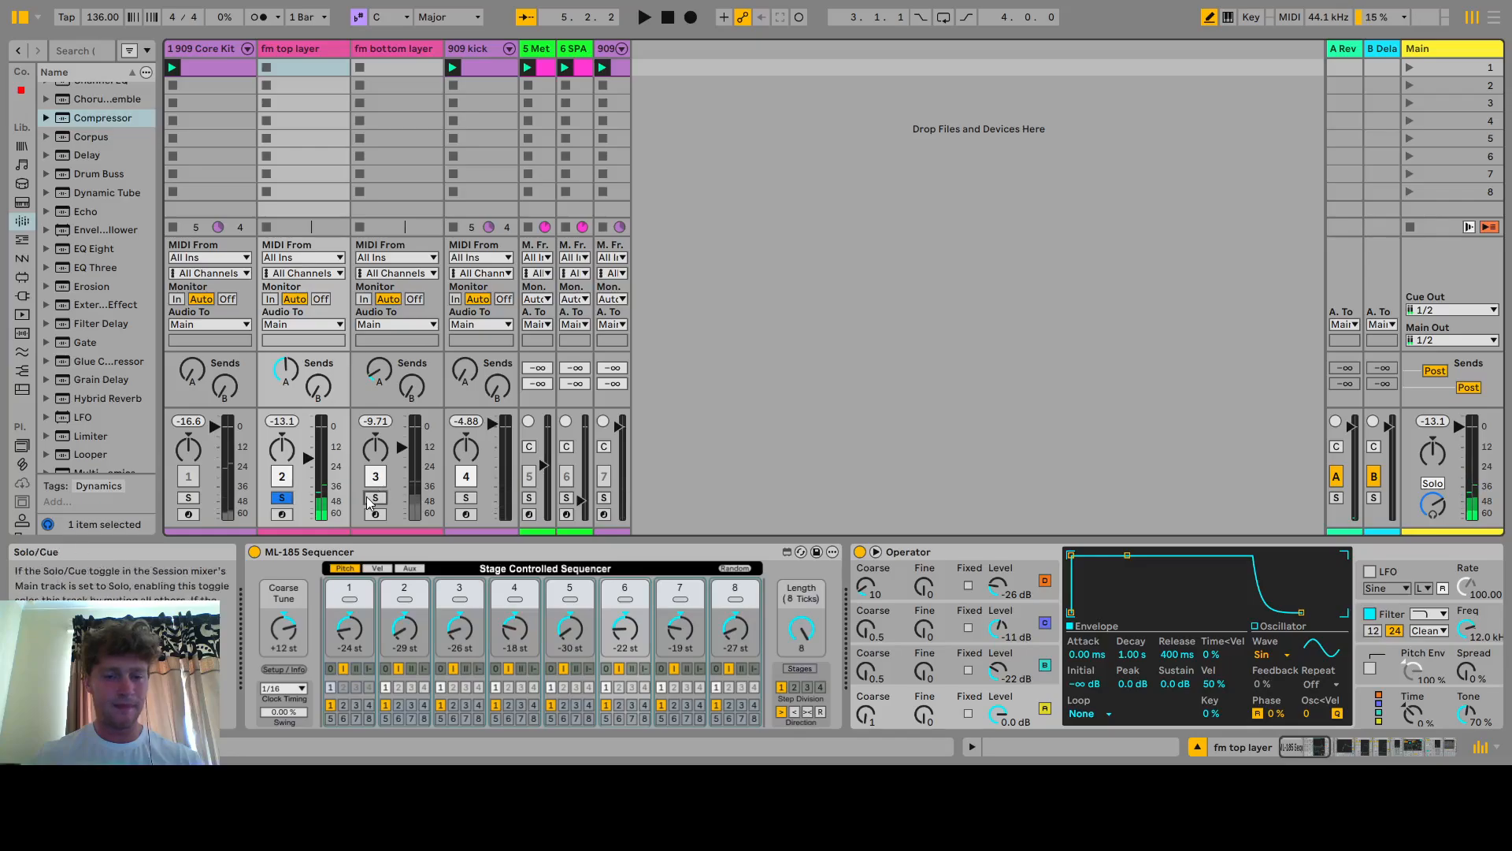
key("space")
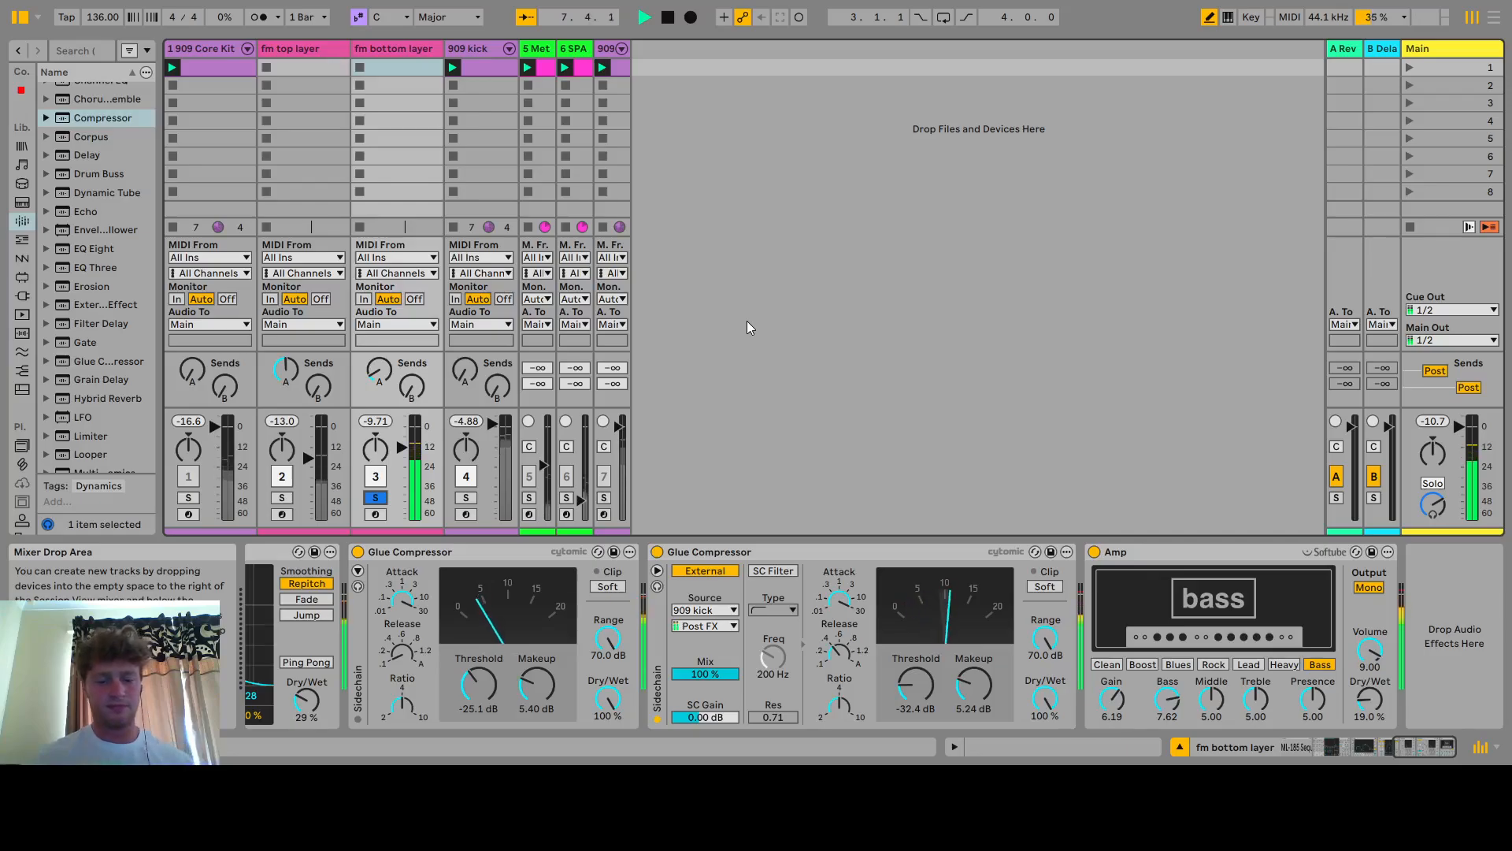
key("space")
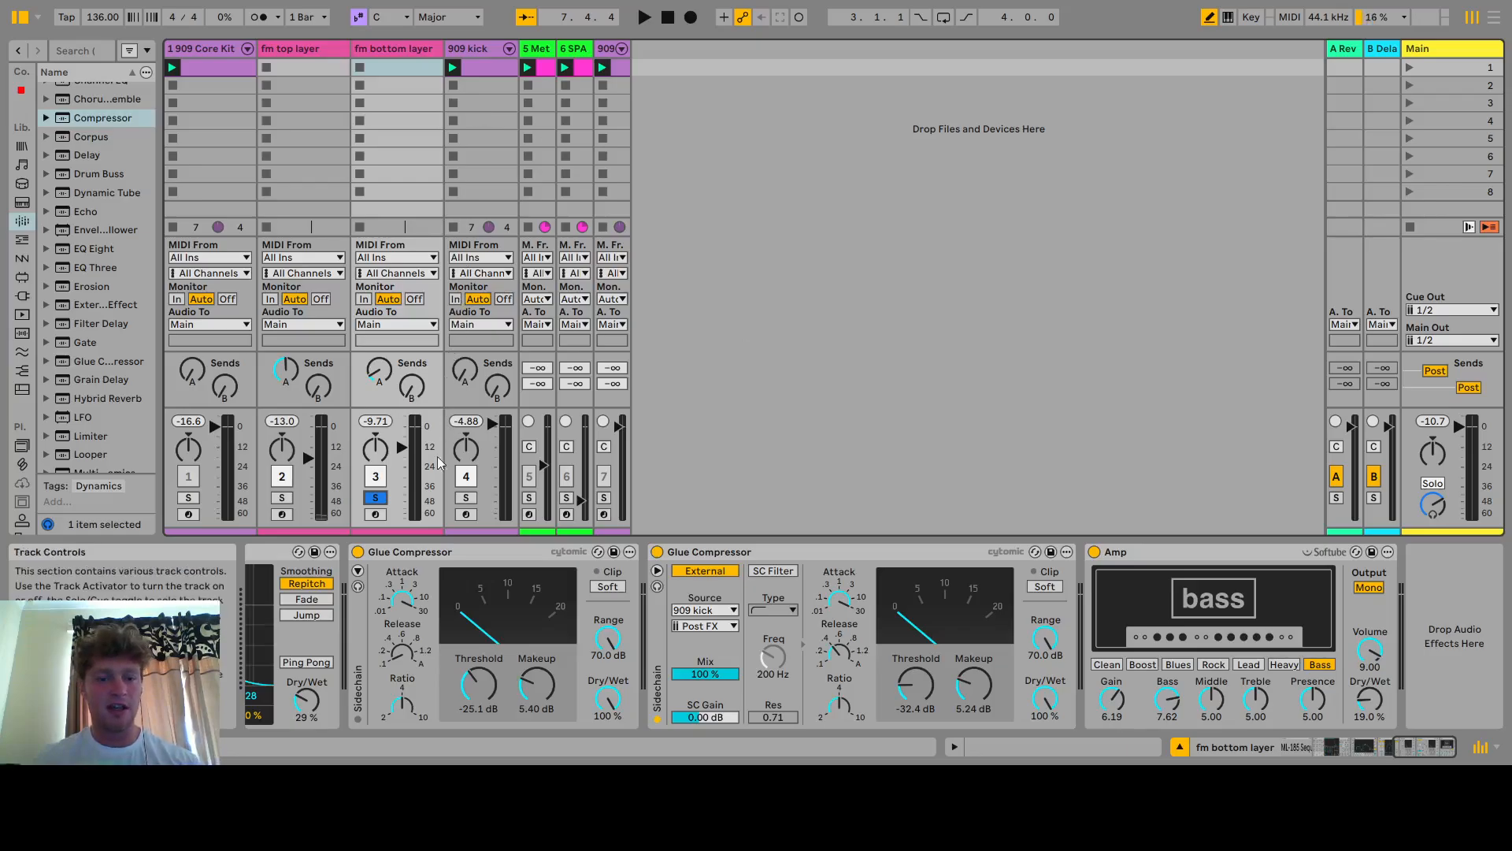
Unsolo the fm bottom layer track and play the full mix again
left_click(373, 497)
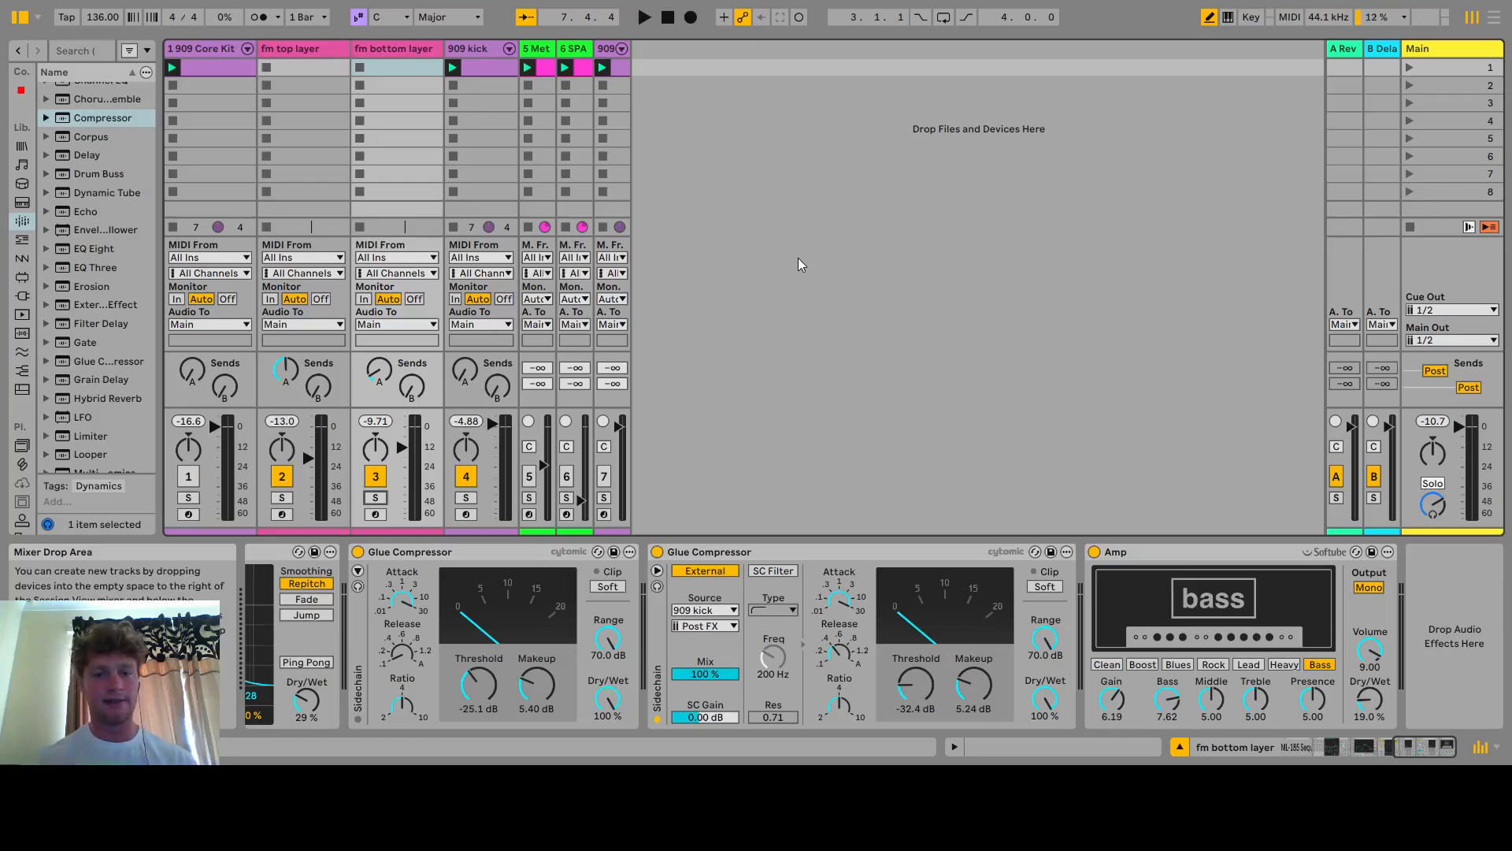
key("space")
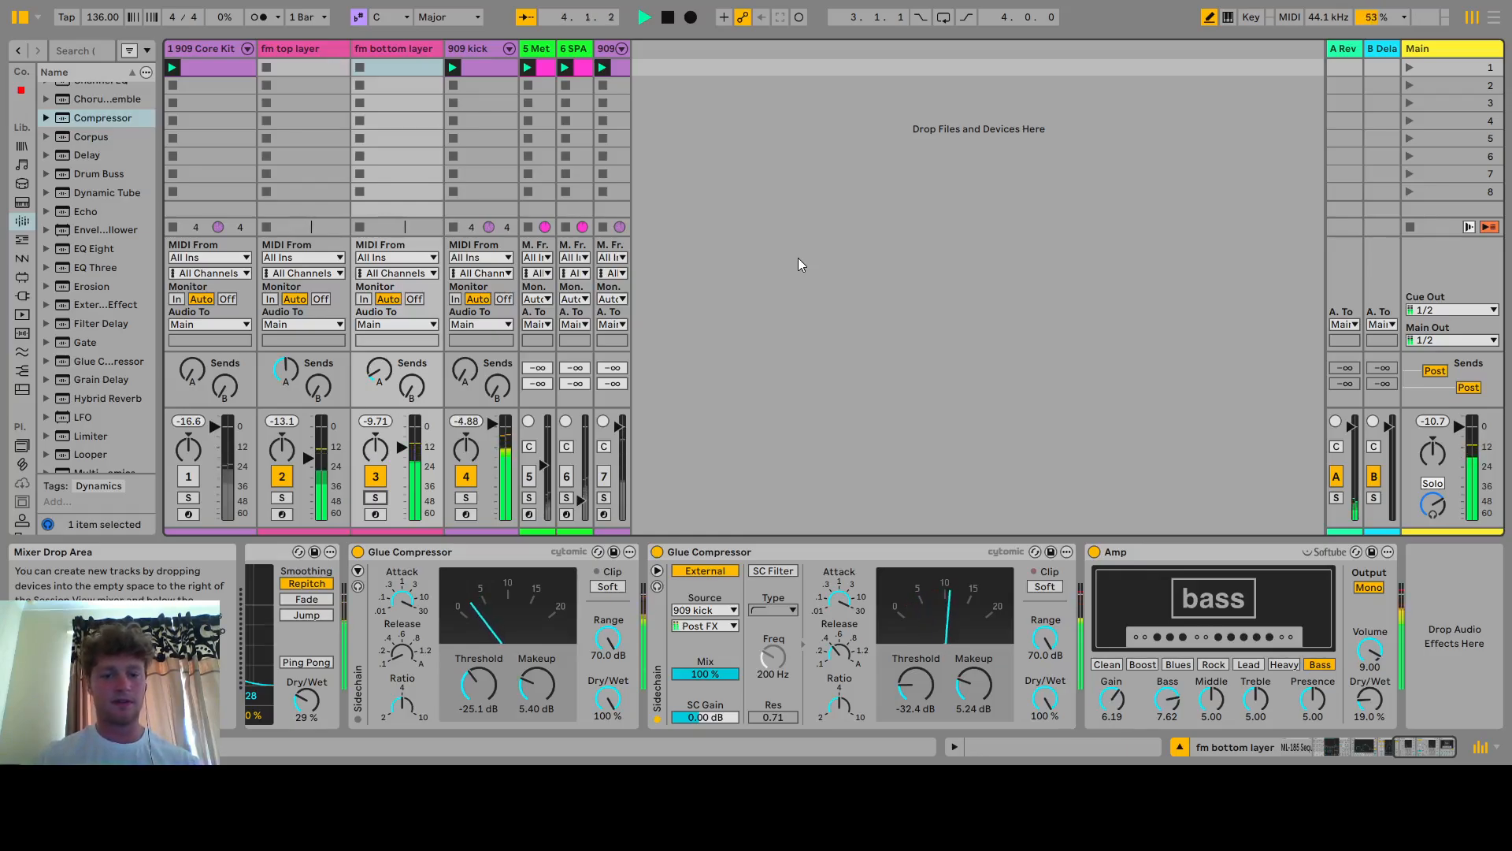
key("space")
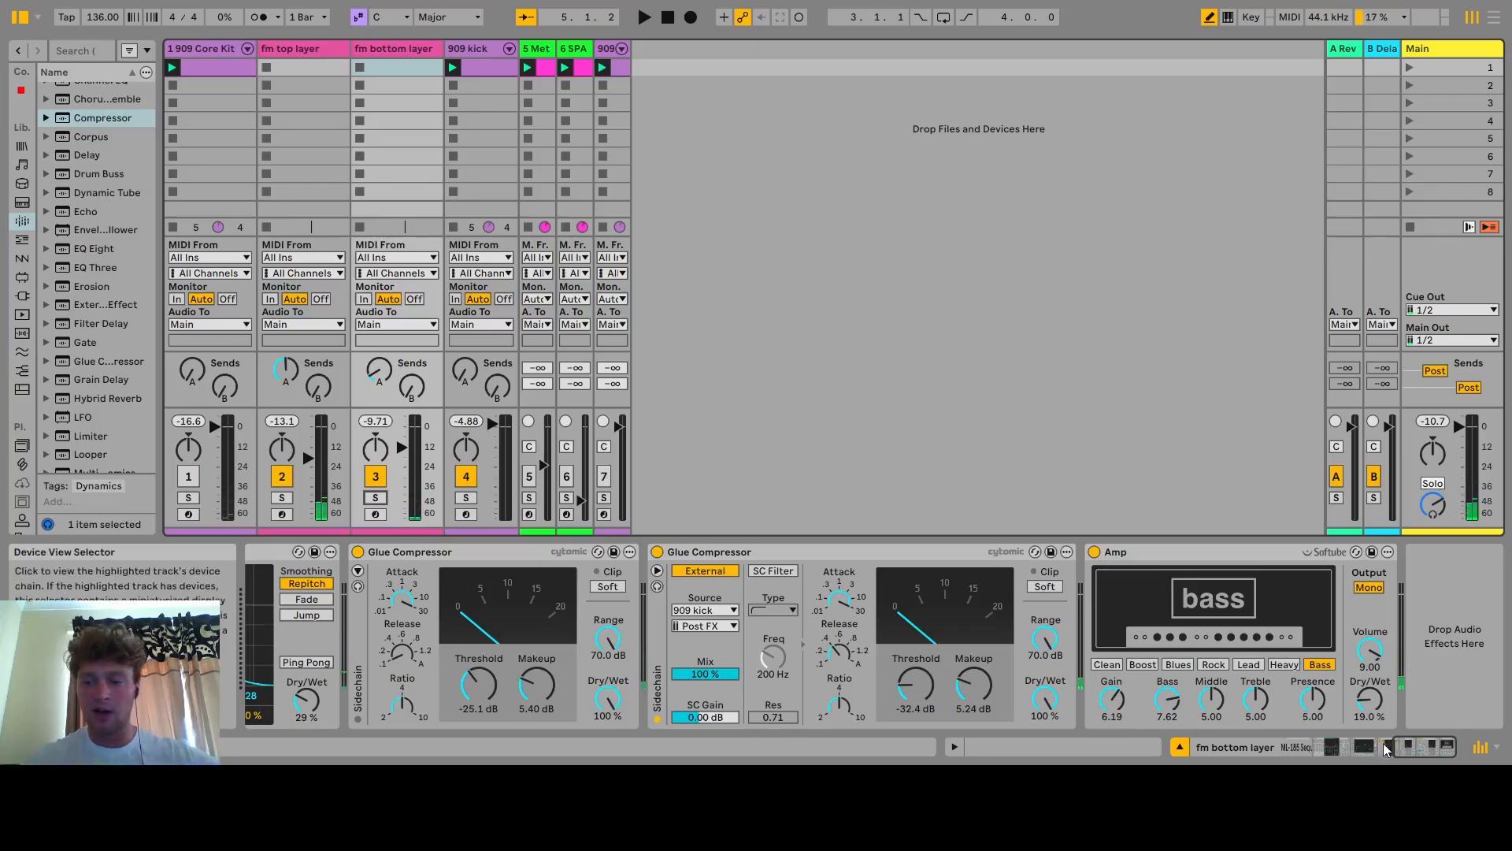
Compare the ML-185 Sequencer pitch and velocity pages on the fm top layer and fm bottom layer tracks
left_click_drag(1407, 746, 1281, 761)
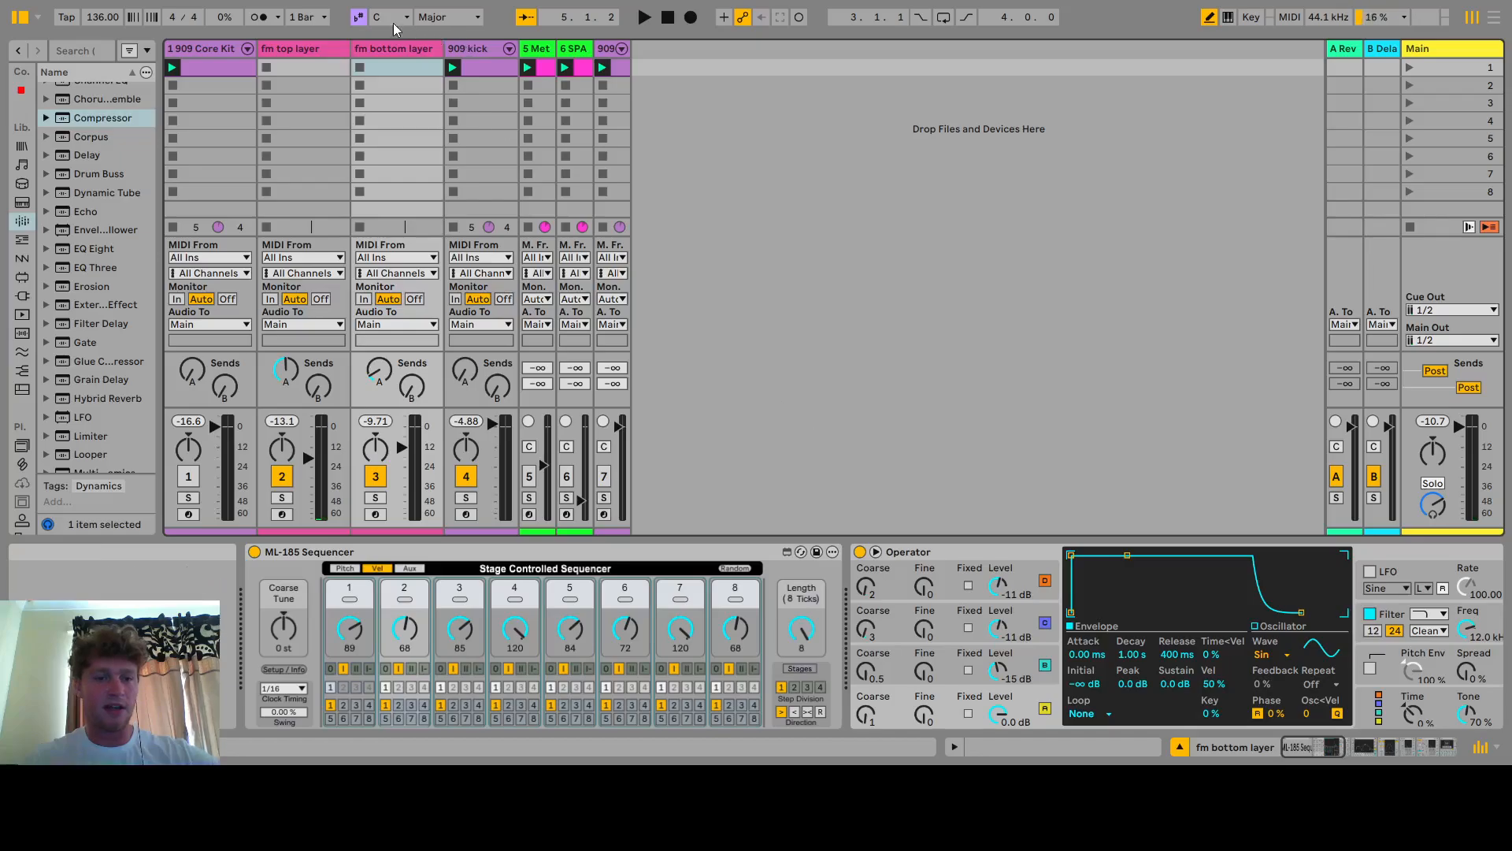
left_click(302, 52)
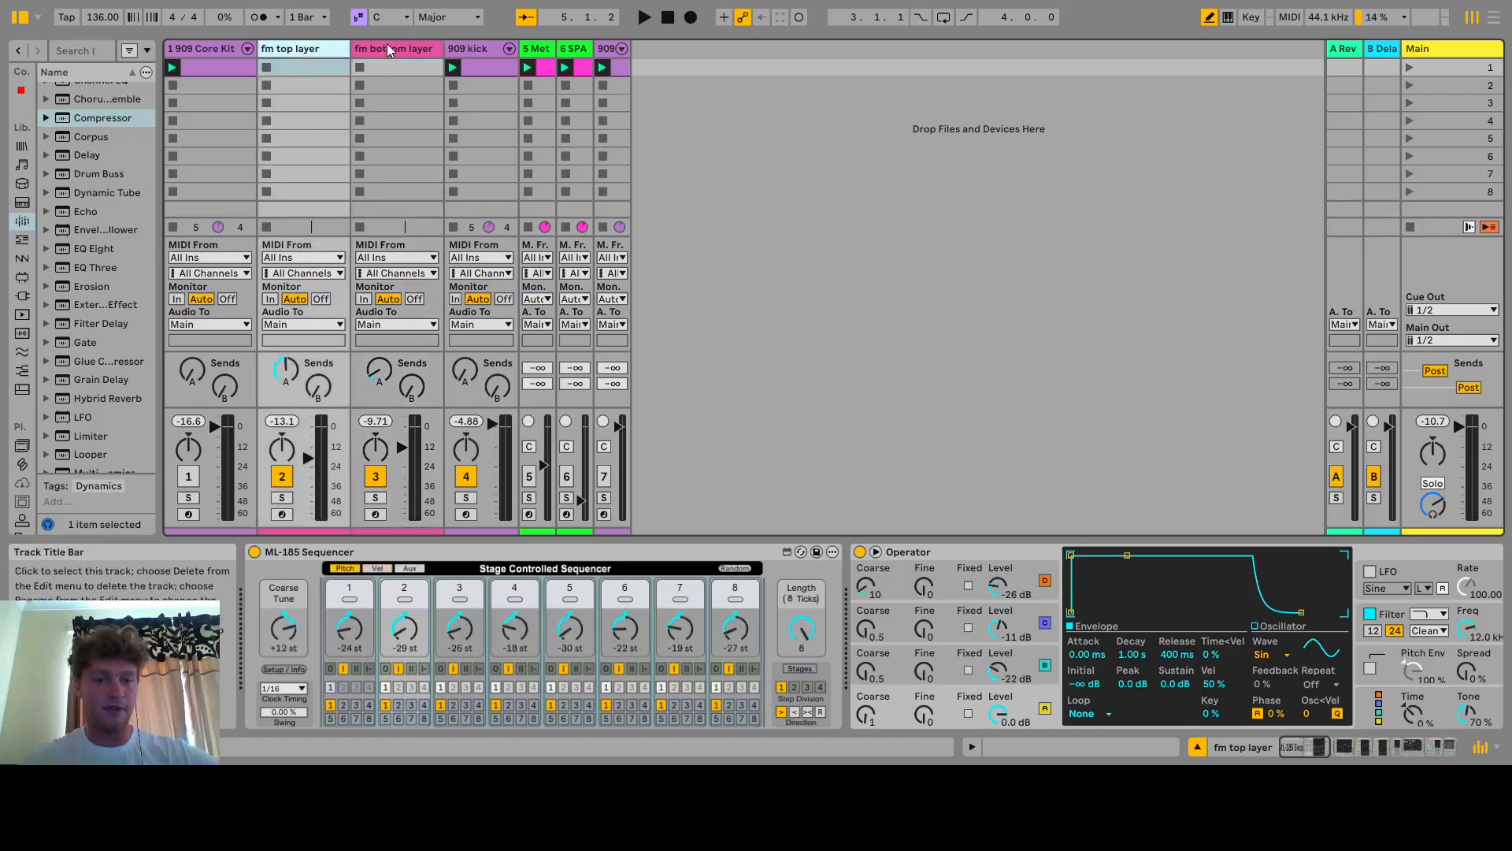
left_click(385, 49)
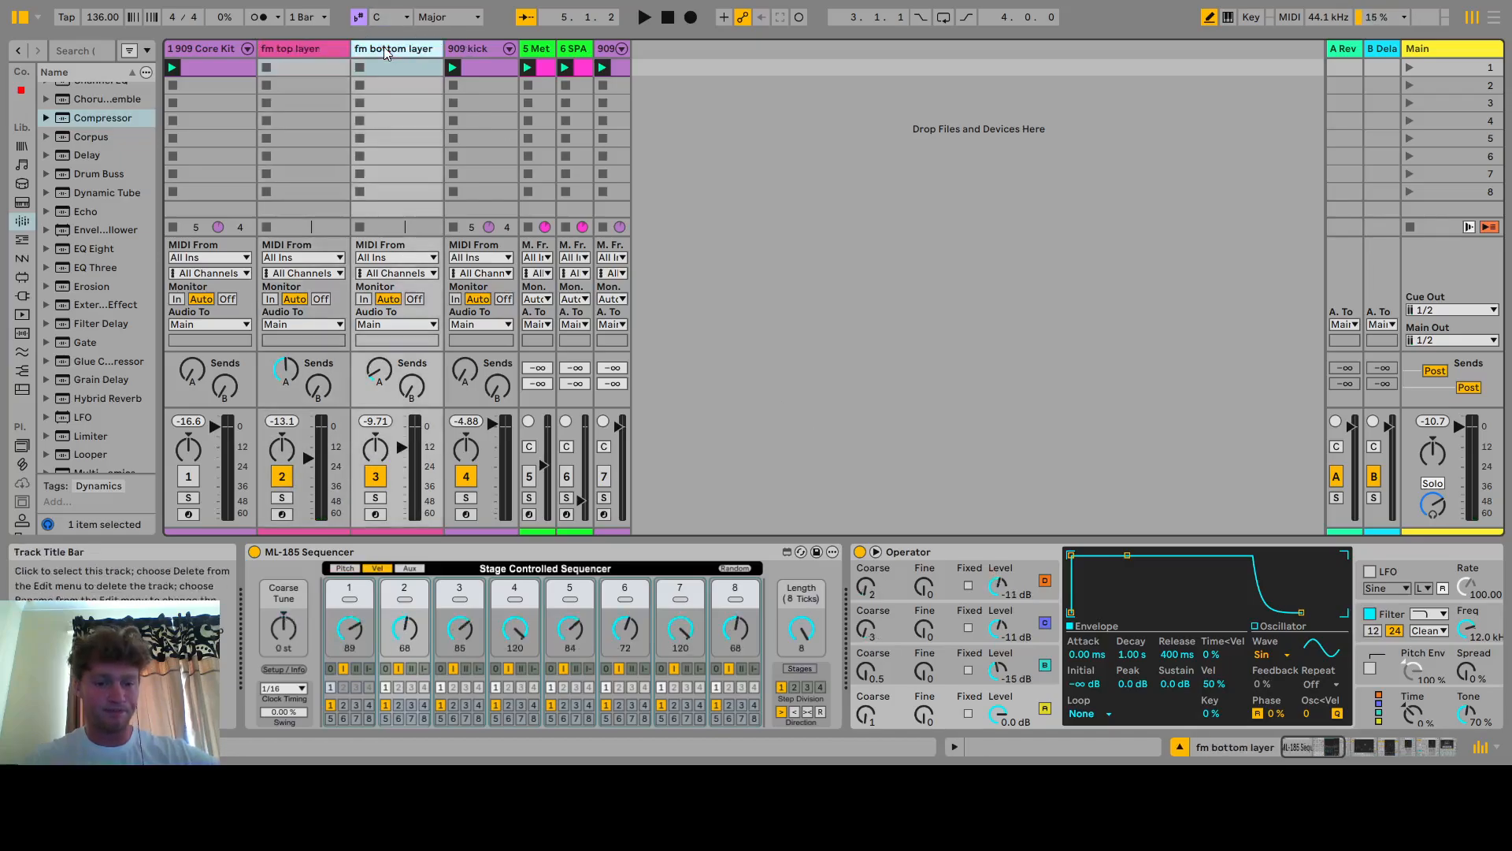
left_click(344, 568)
left_click(291, 54)
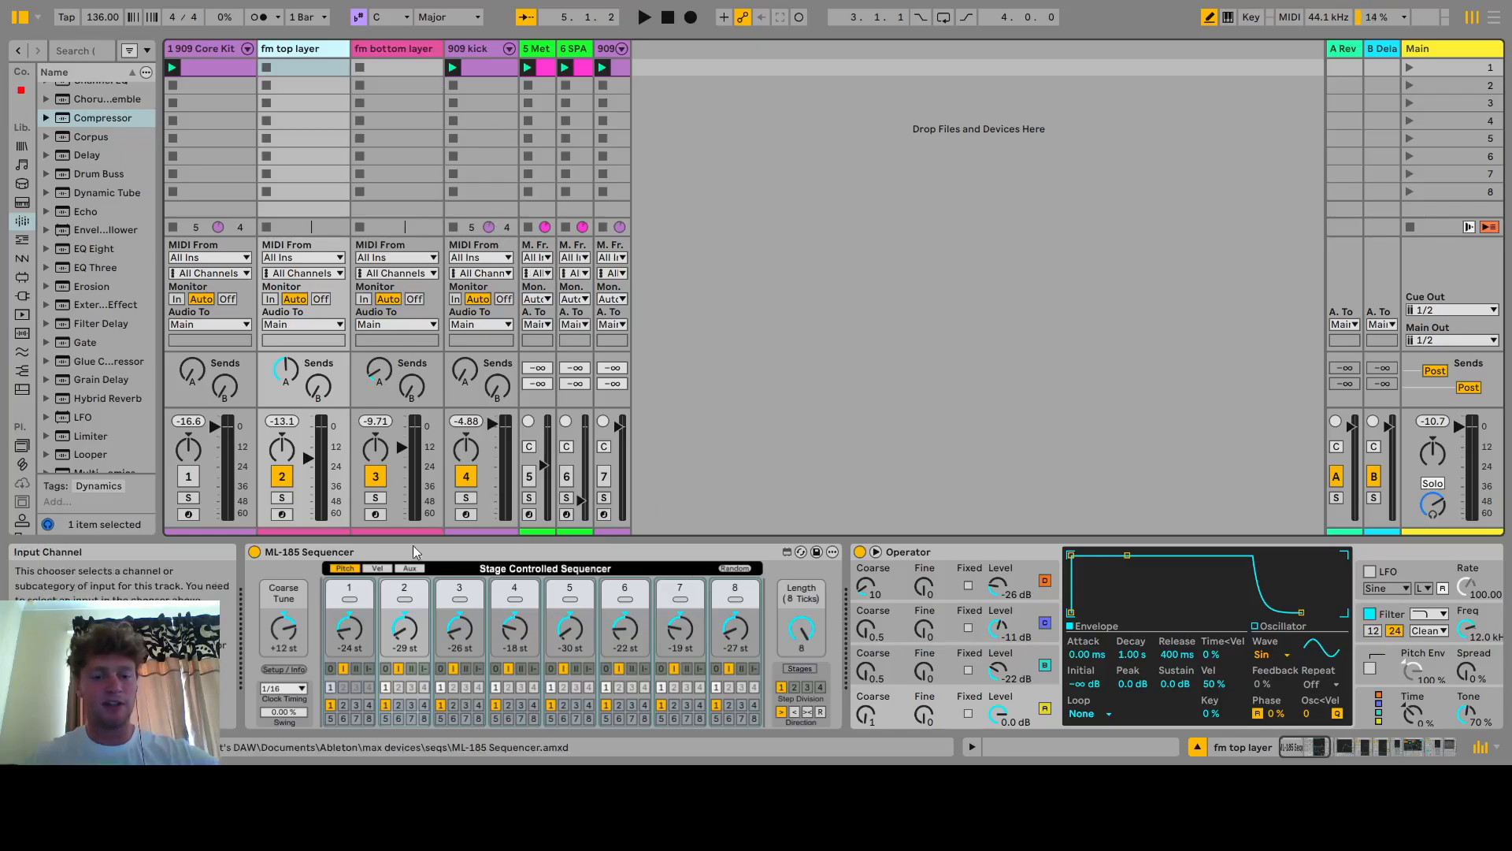
left_click(357, 570)
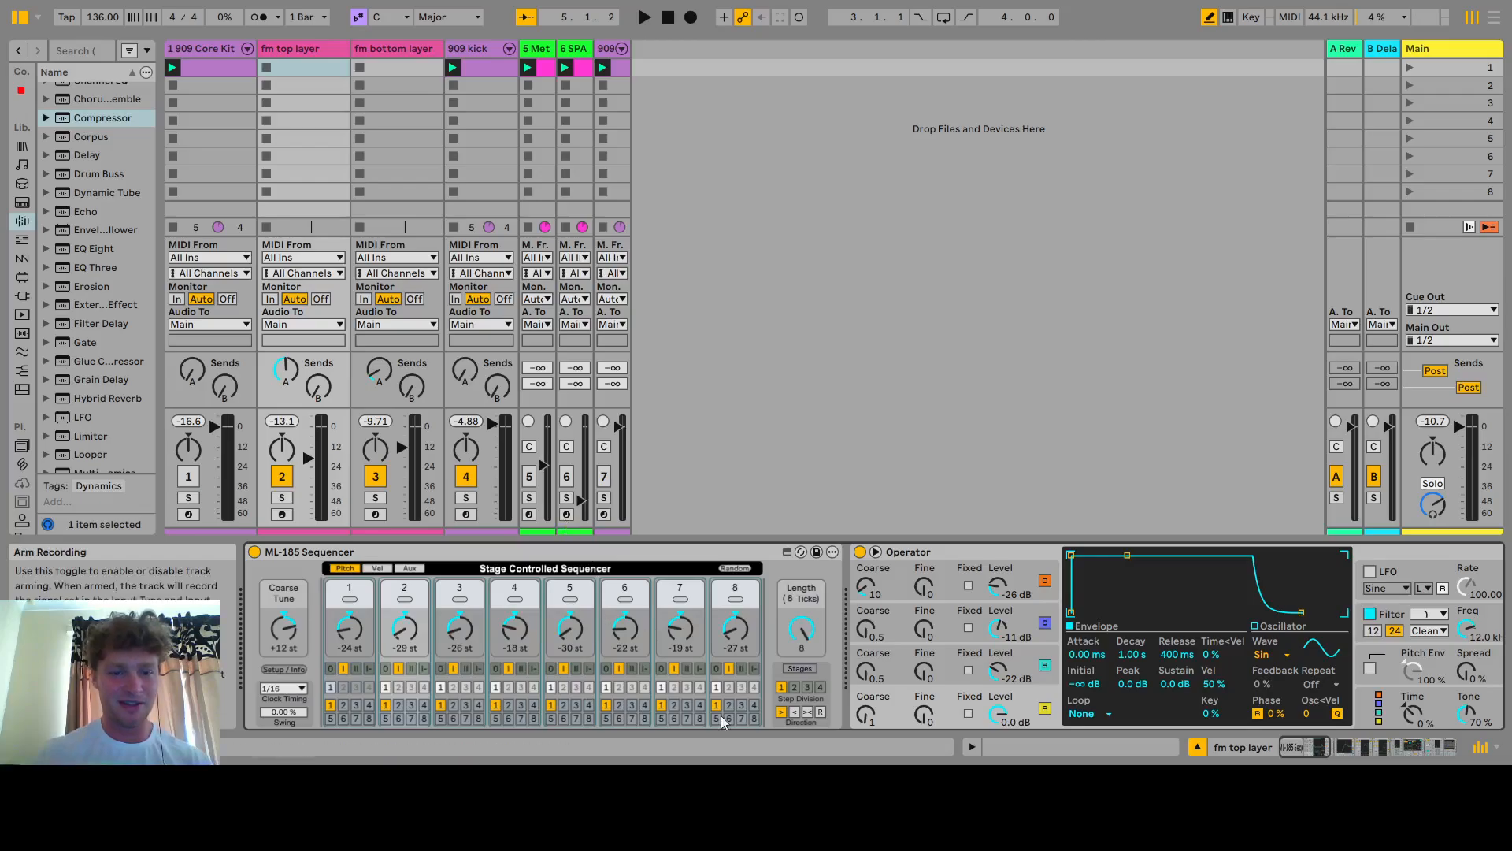
Solo the fm bottom layer again, play it, and view its sequencer velocity values during playback
left_click(374, 498)
key("space")
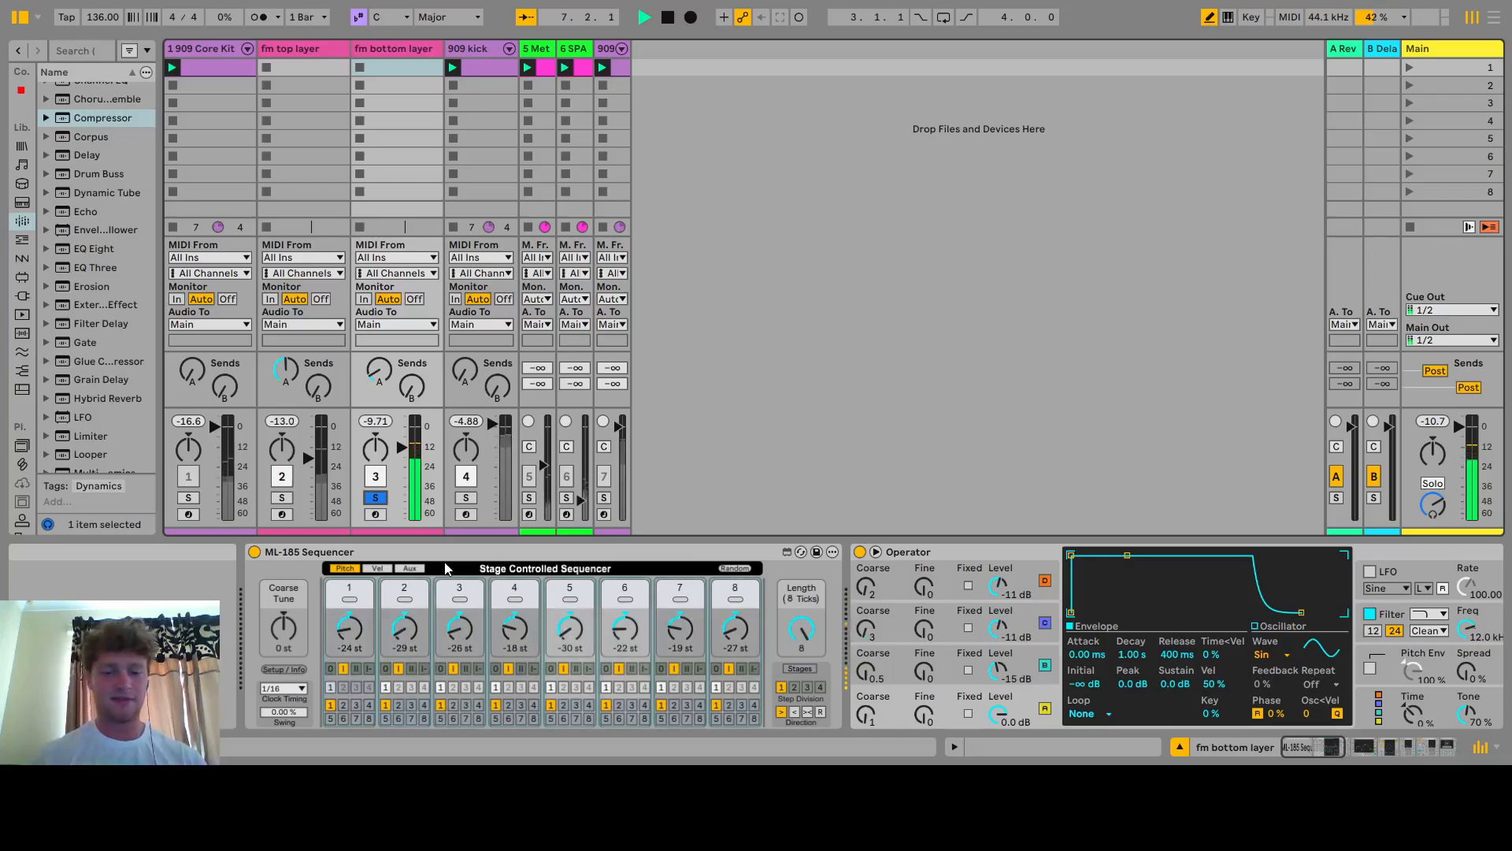
key("space")
left_click(380, 568)
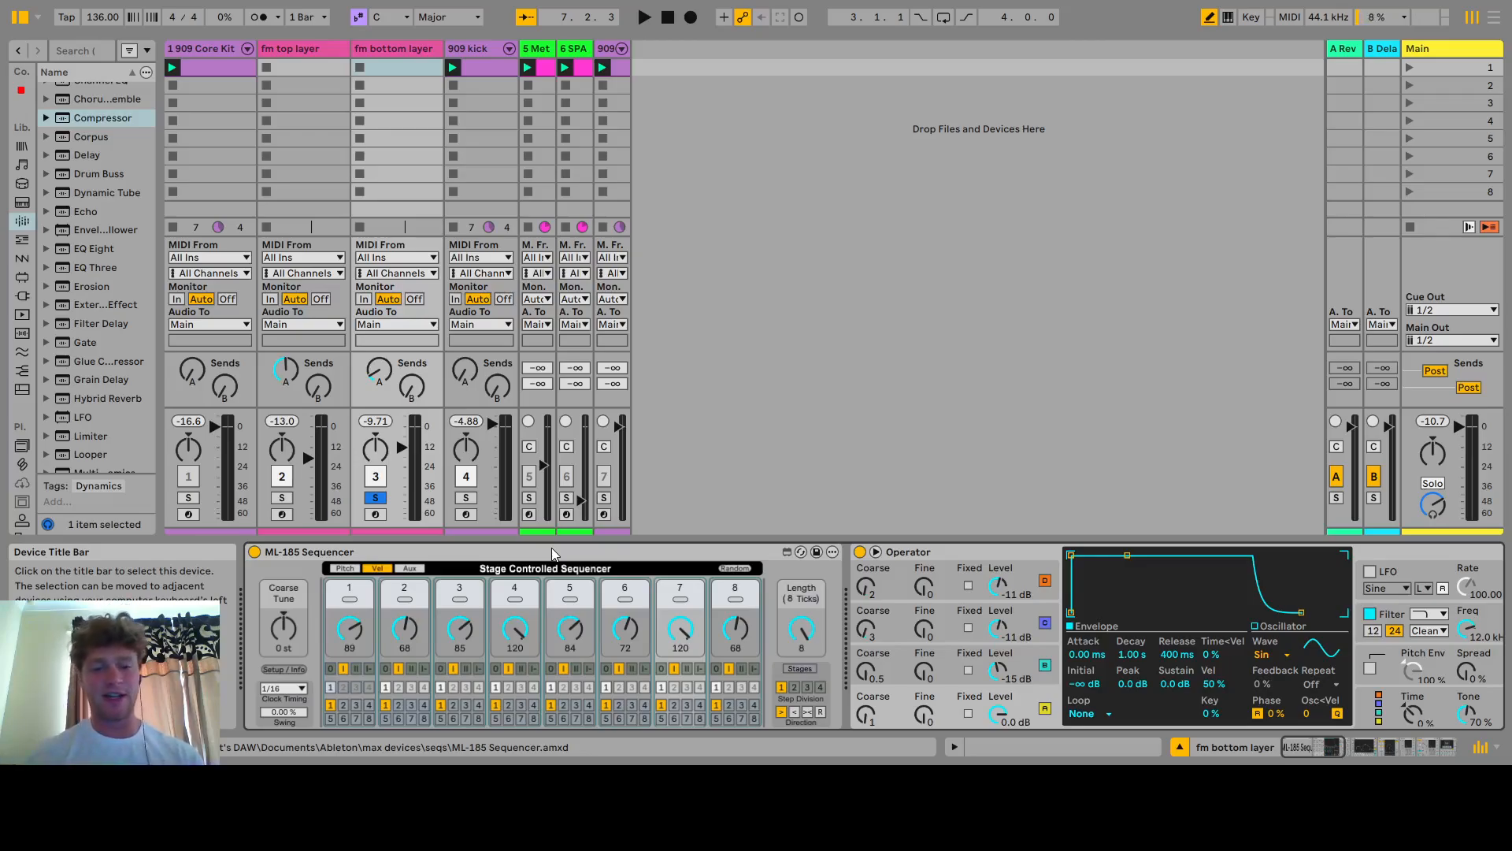
key("space")
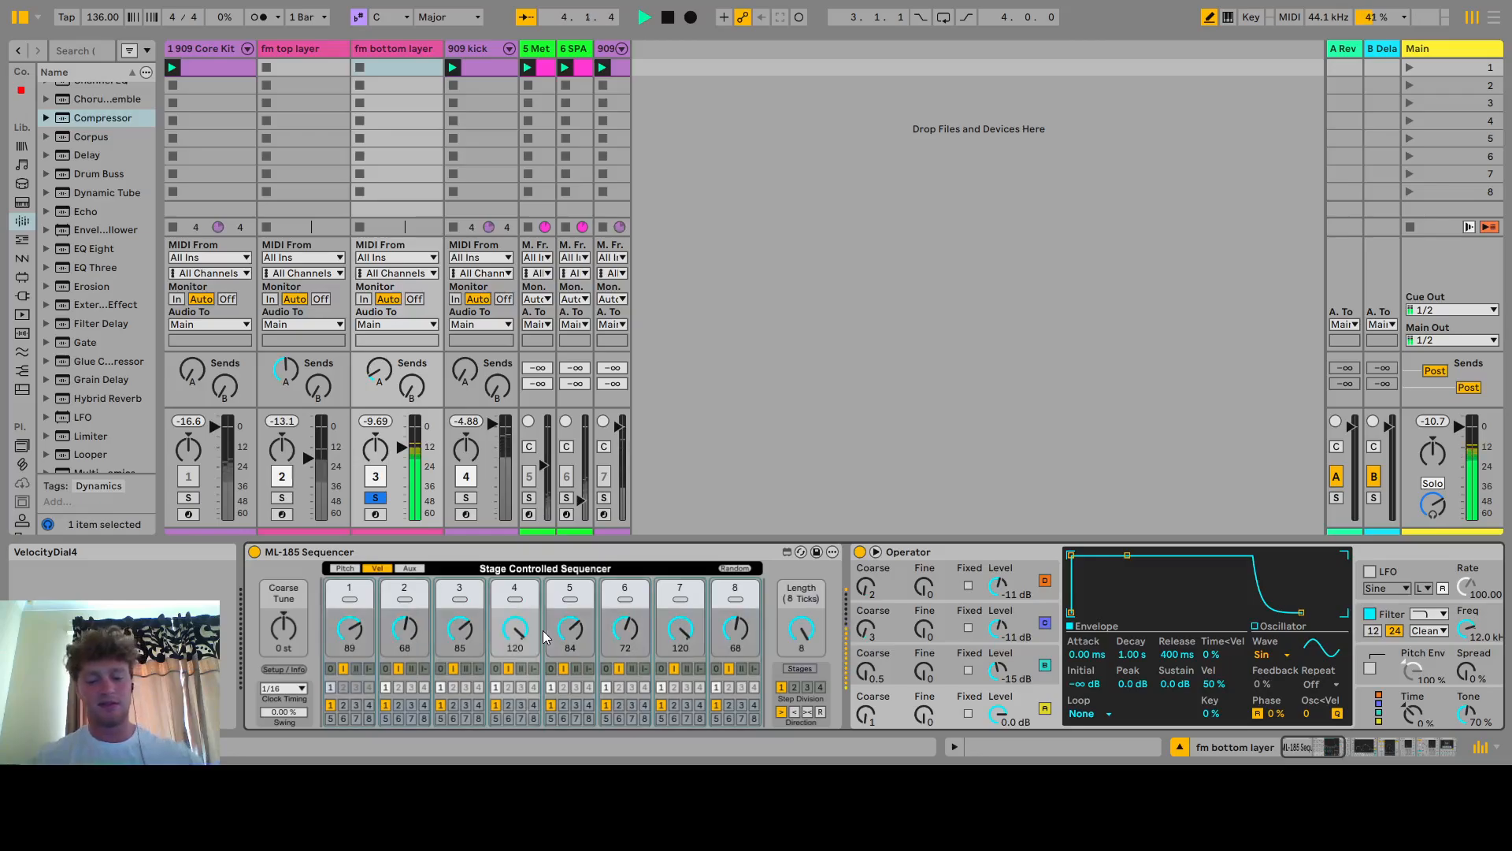
key("space")
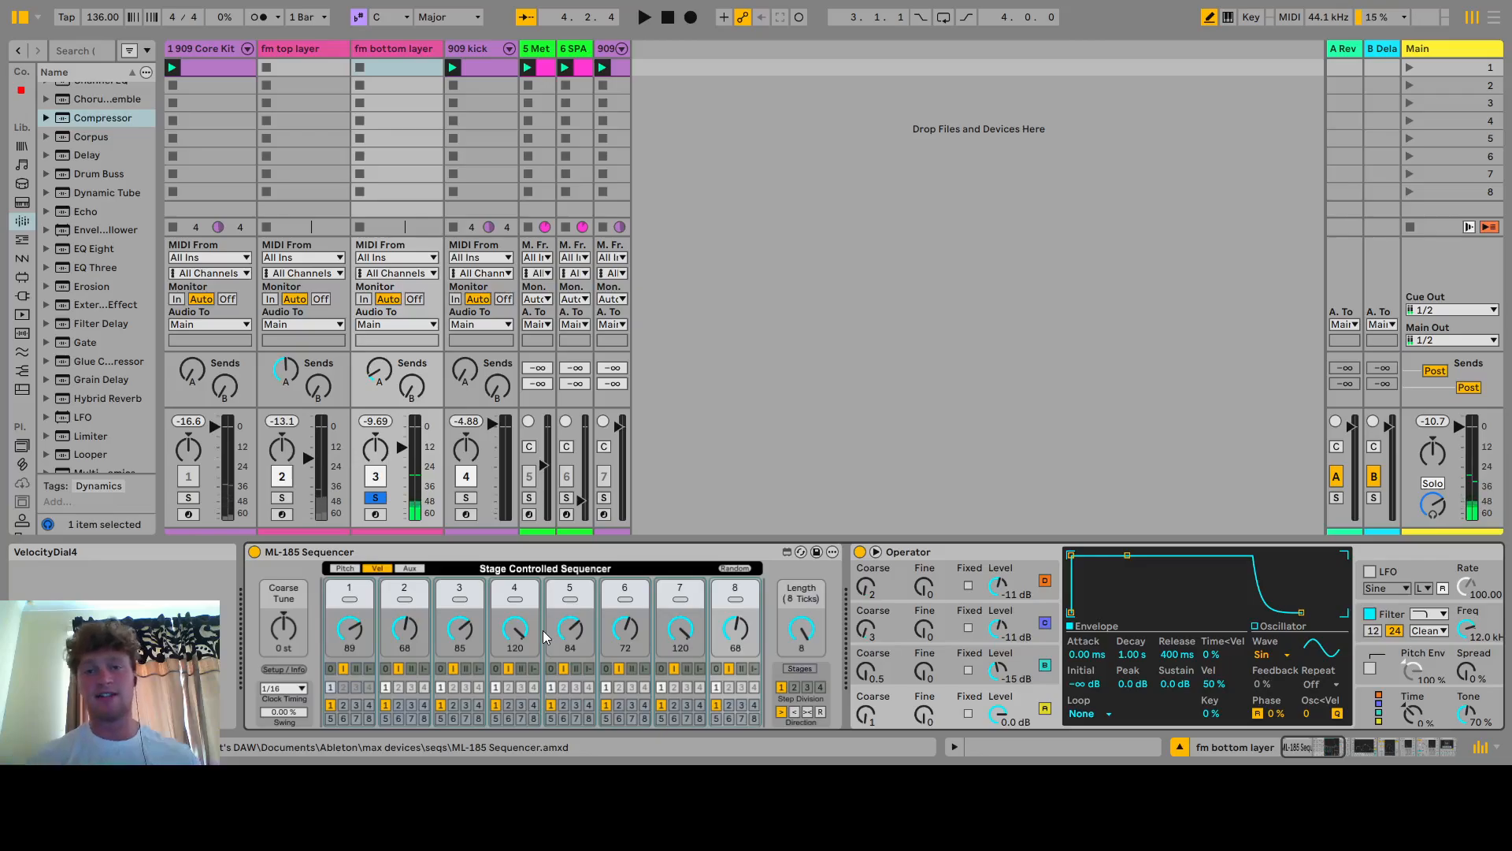
Switch the fm bottom layer's EQ Eight off during playback and back on to compare its effect
left_click(1326, 748)
left_click(1364, 743)
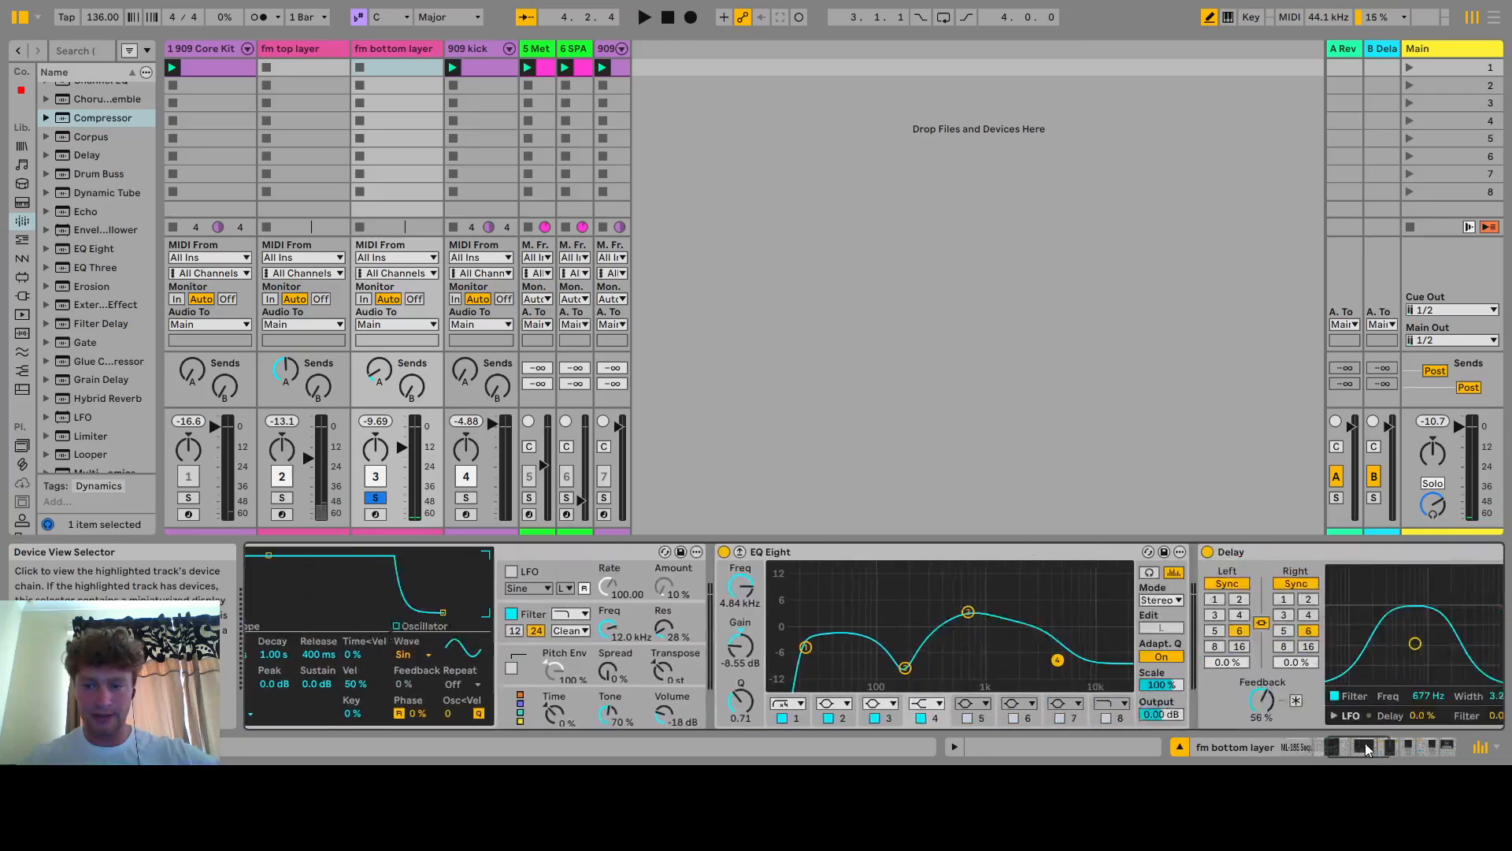
left_click(1377, 741)
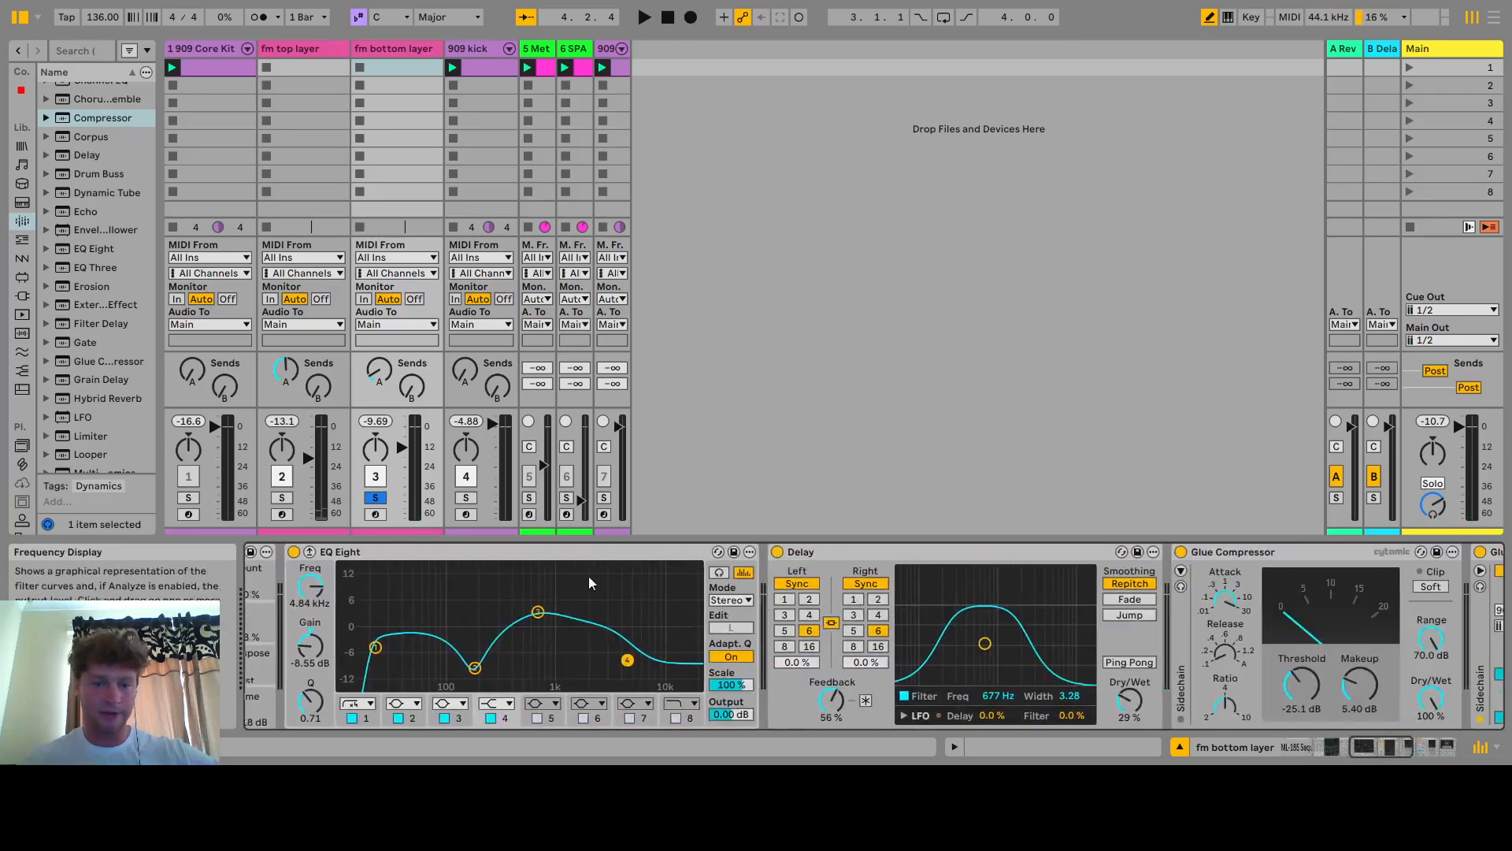
left_click(375, 648)
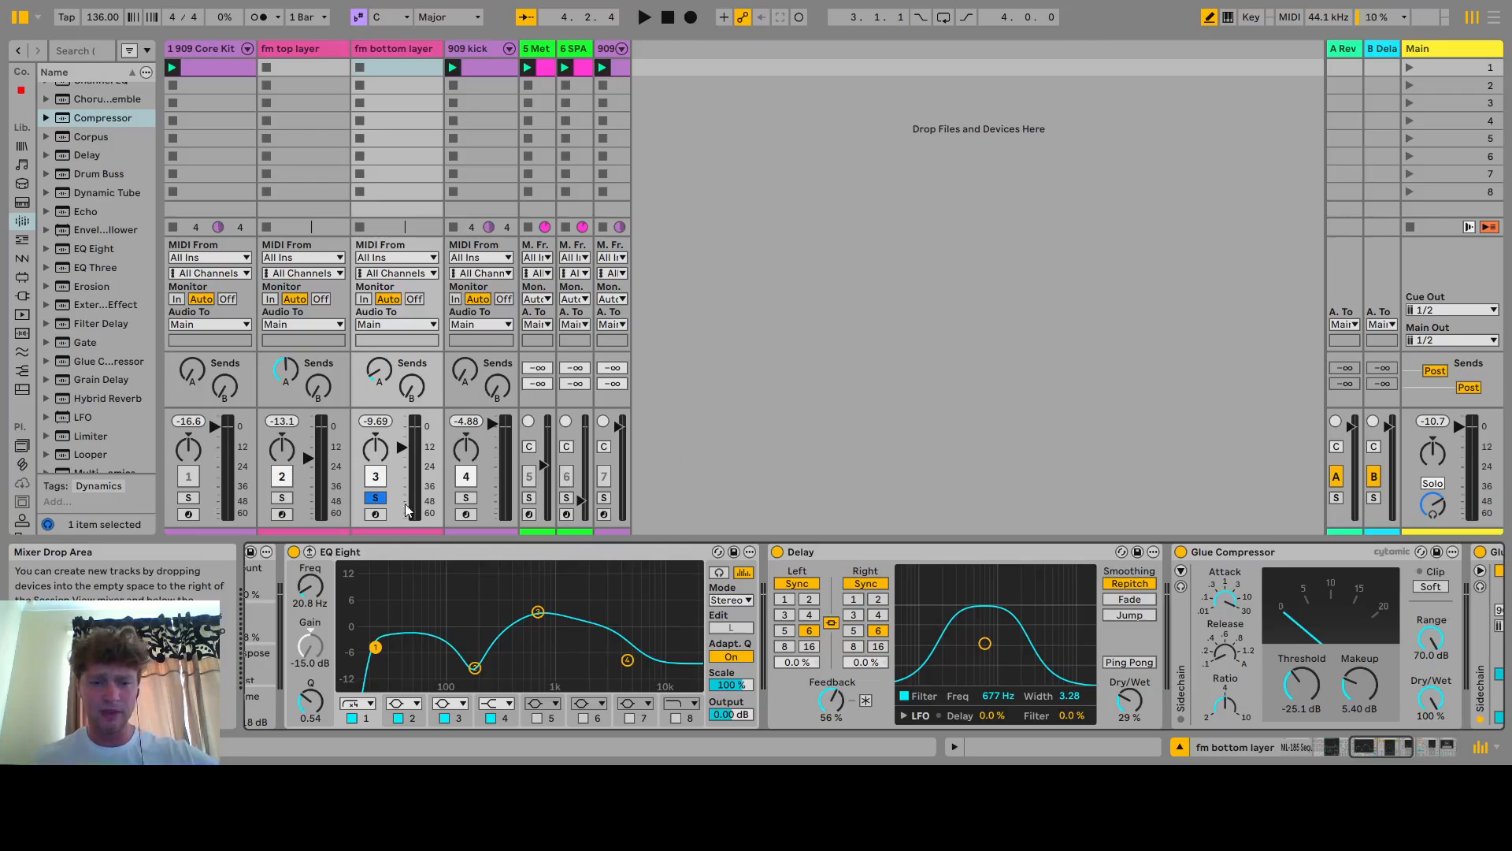
left_click(294, 552)
key("space")
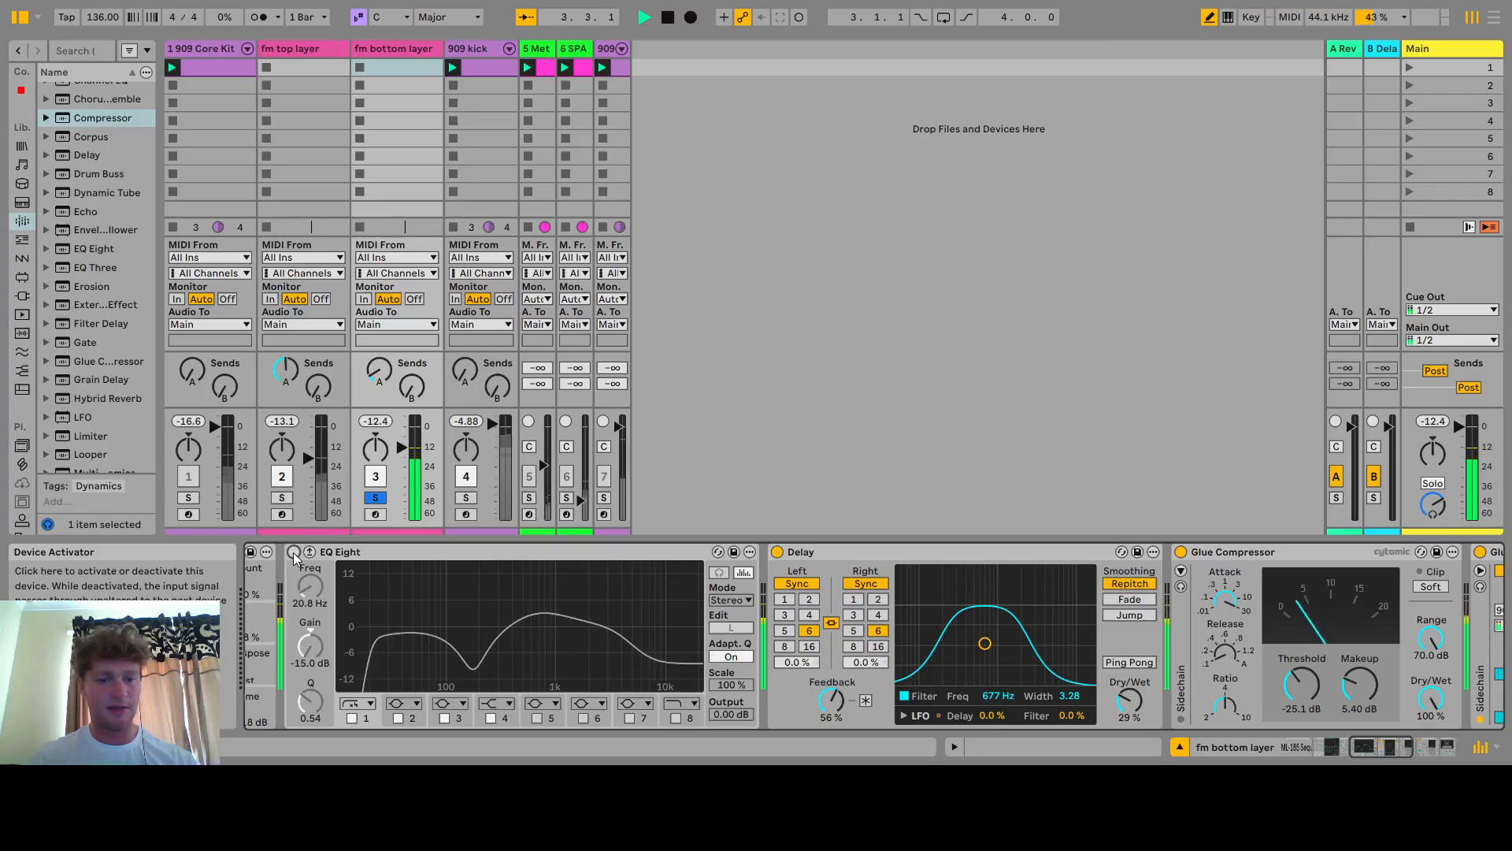
left_click(294, 552)
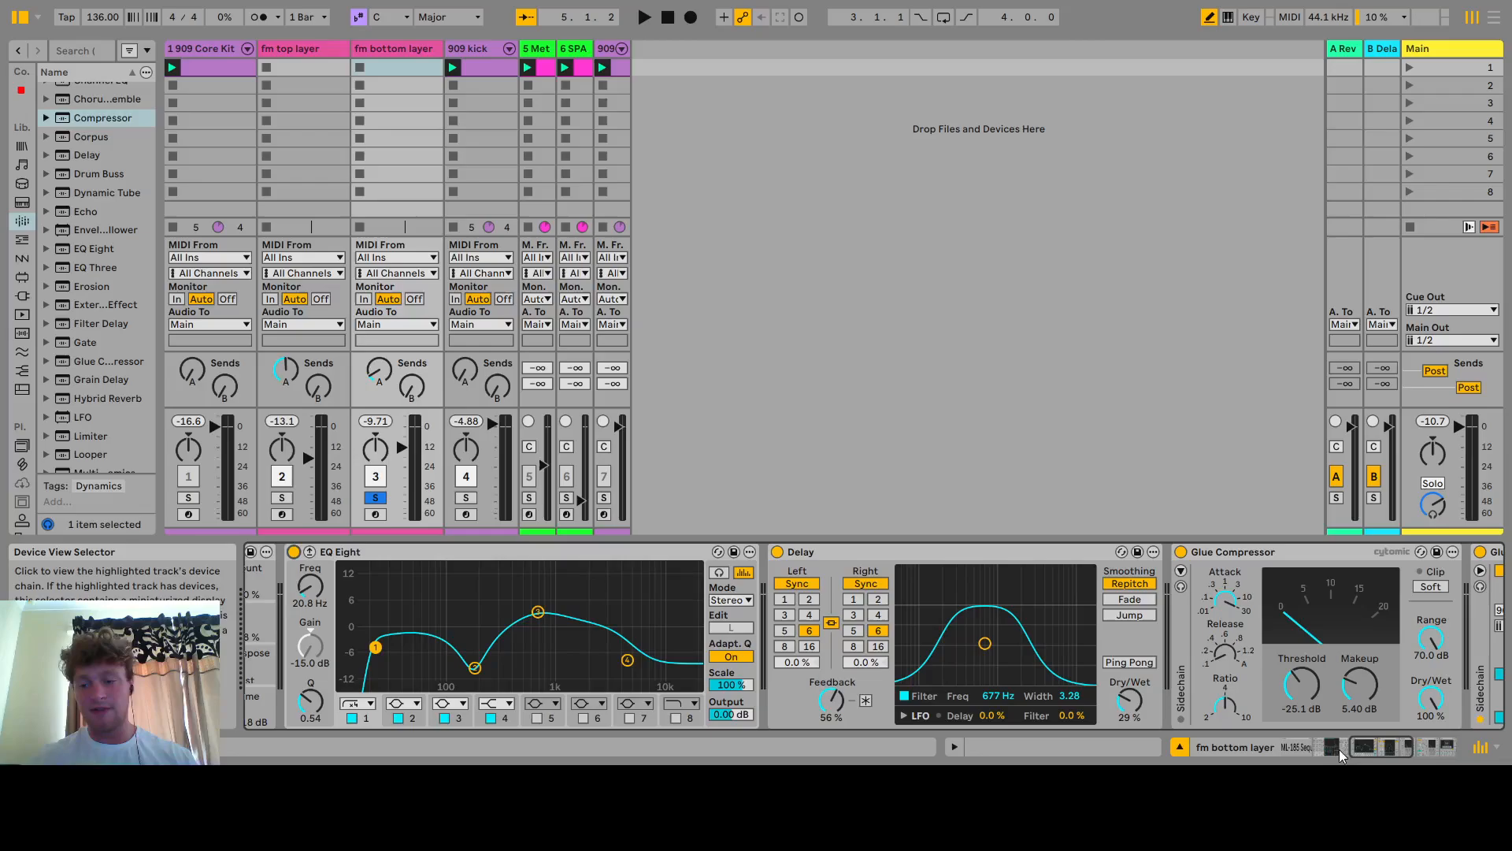
Try Delay times of 3 and 5 sixteenths during playback, then set the Delay back to 6
left_click_drag(1368, 749, 1379, 748)
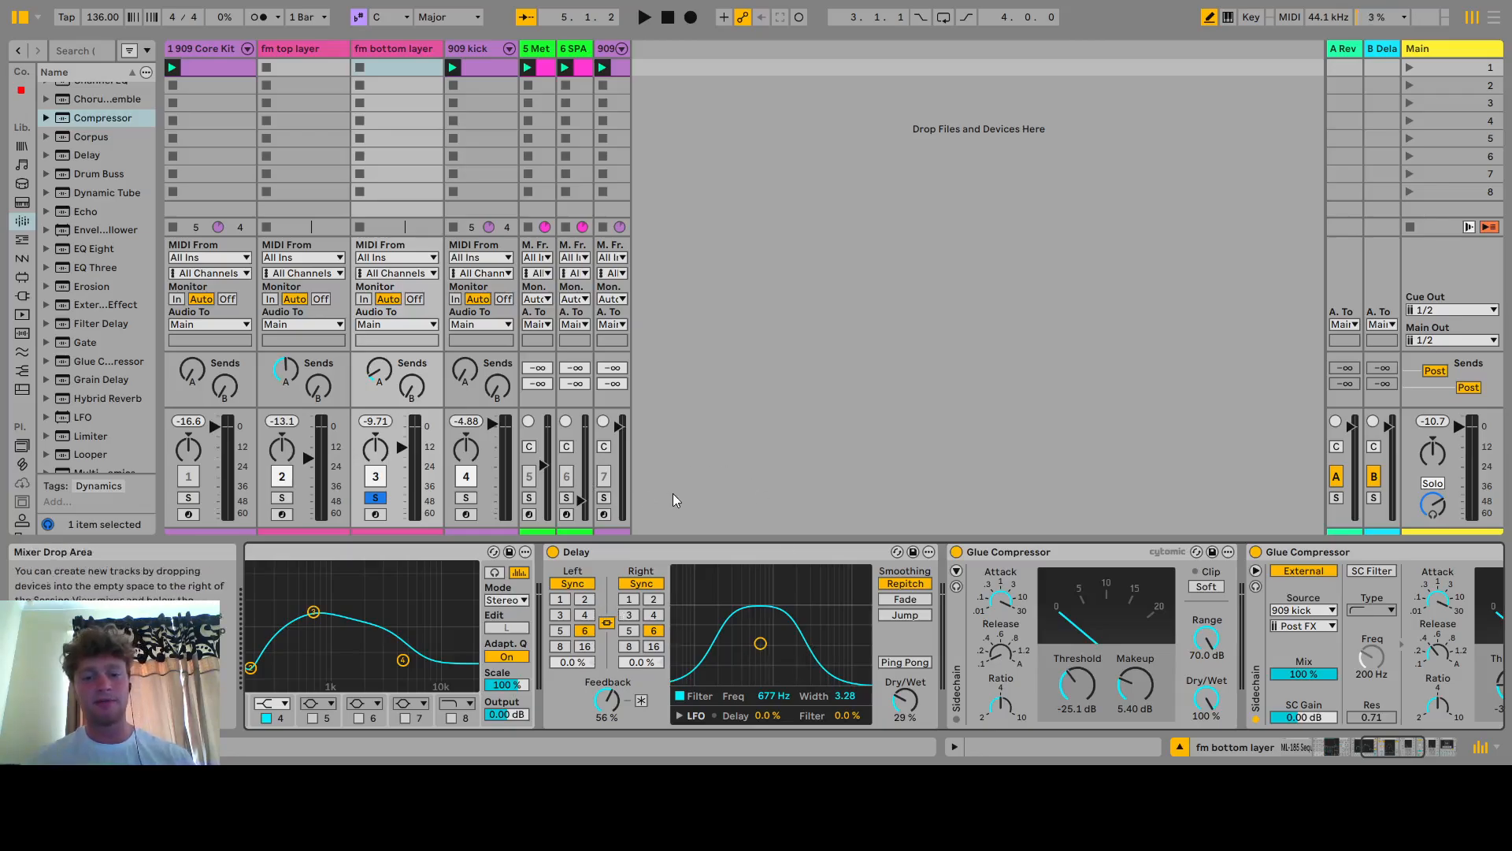
key("space")
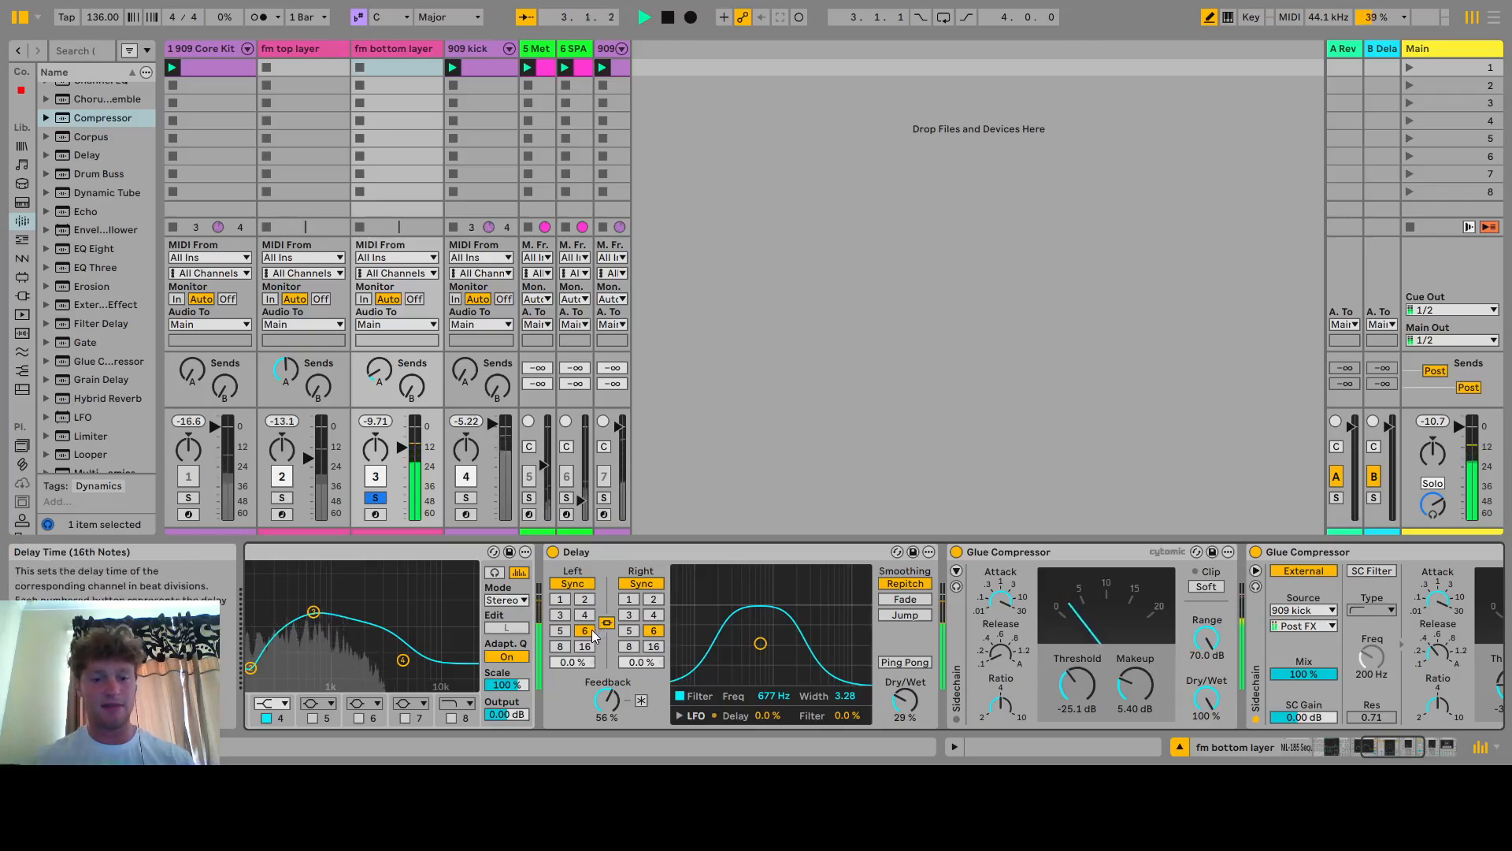
left_click(564, 616)
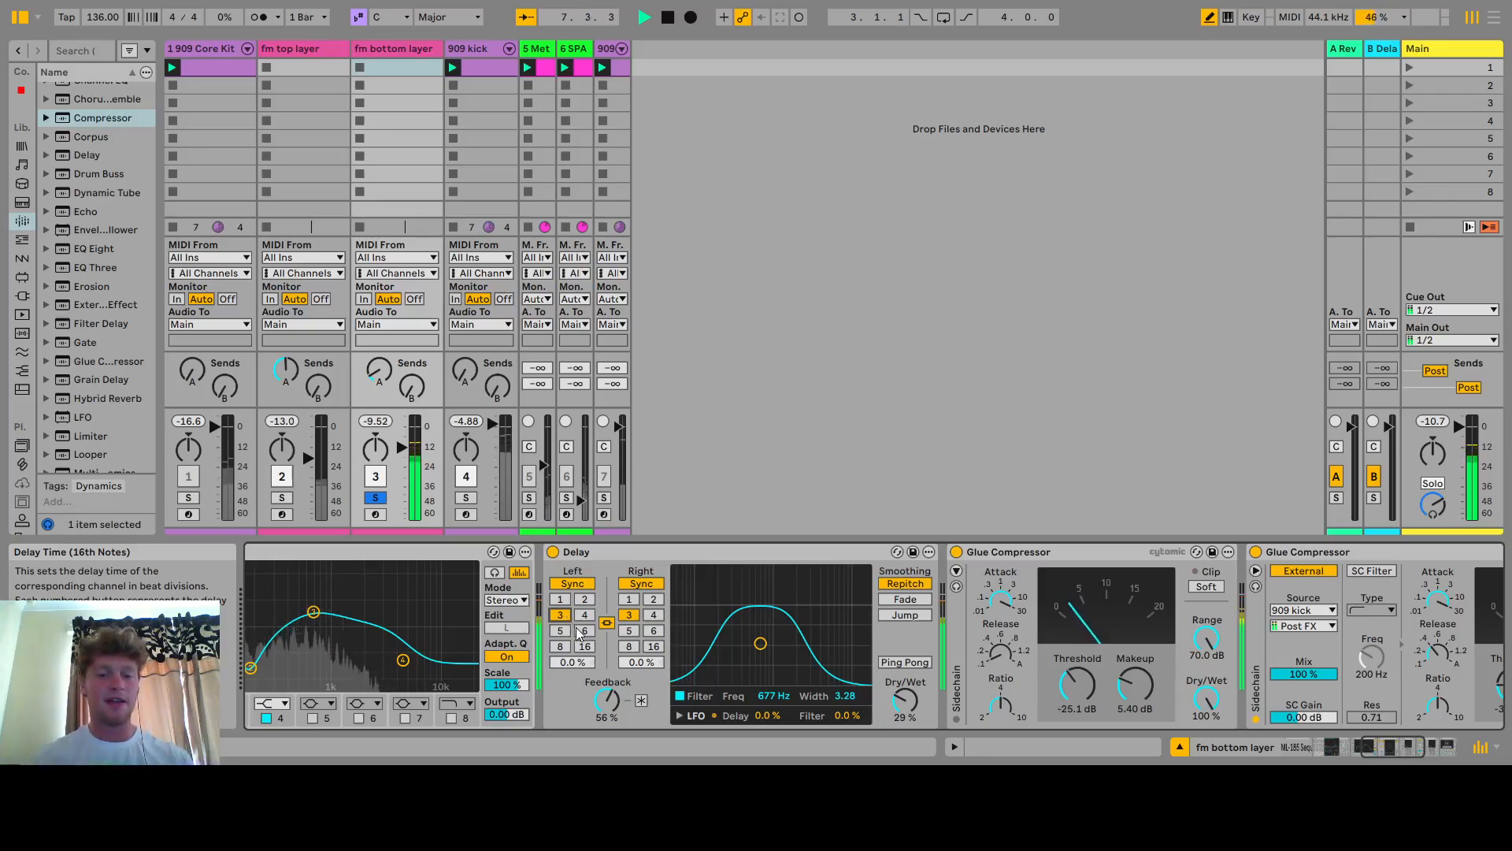
left_click(584, 630)
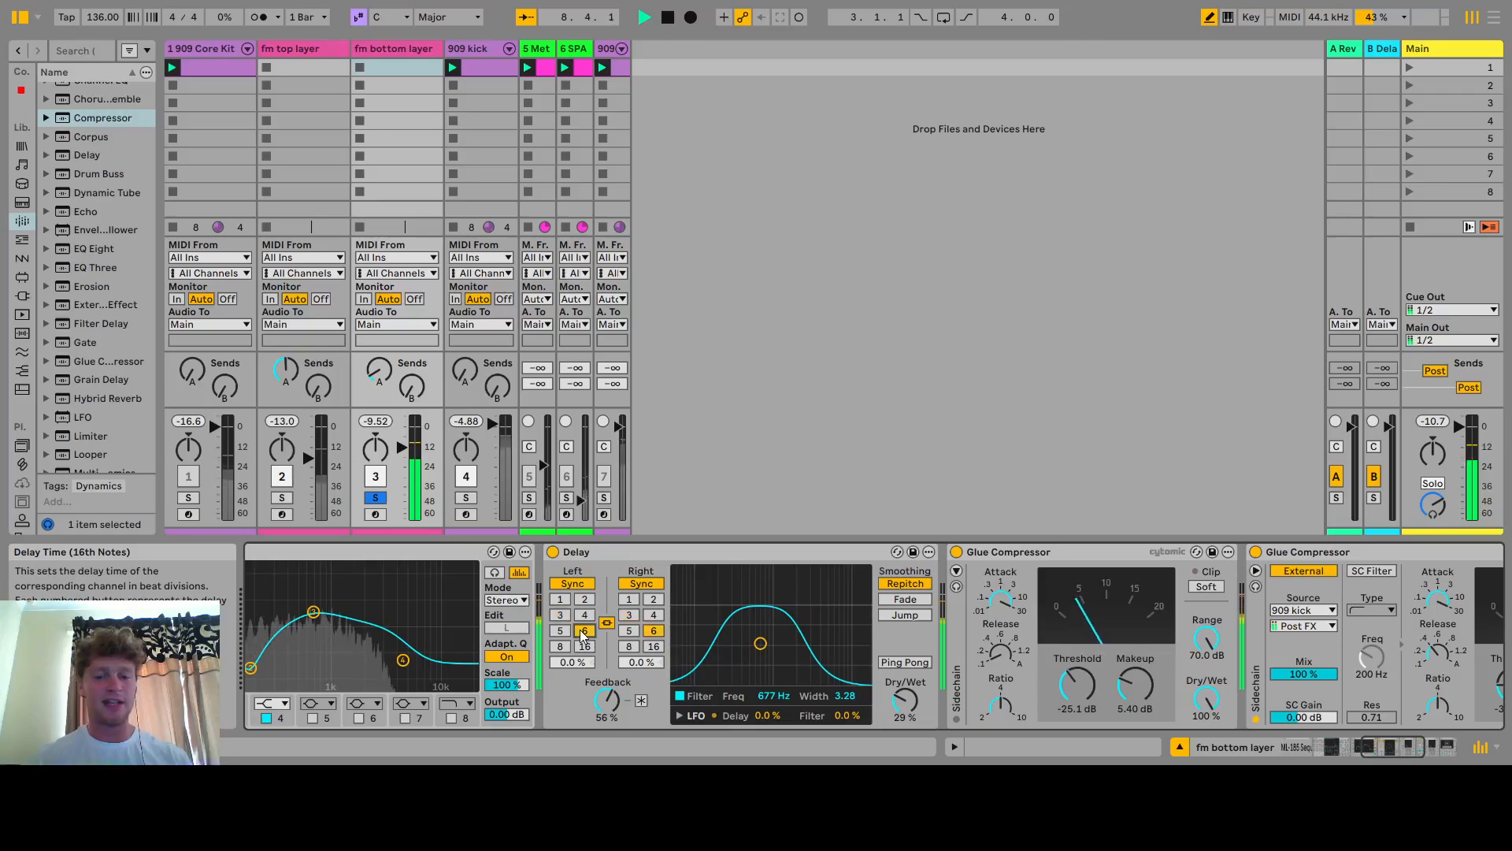
left_click(560, 631)
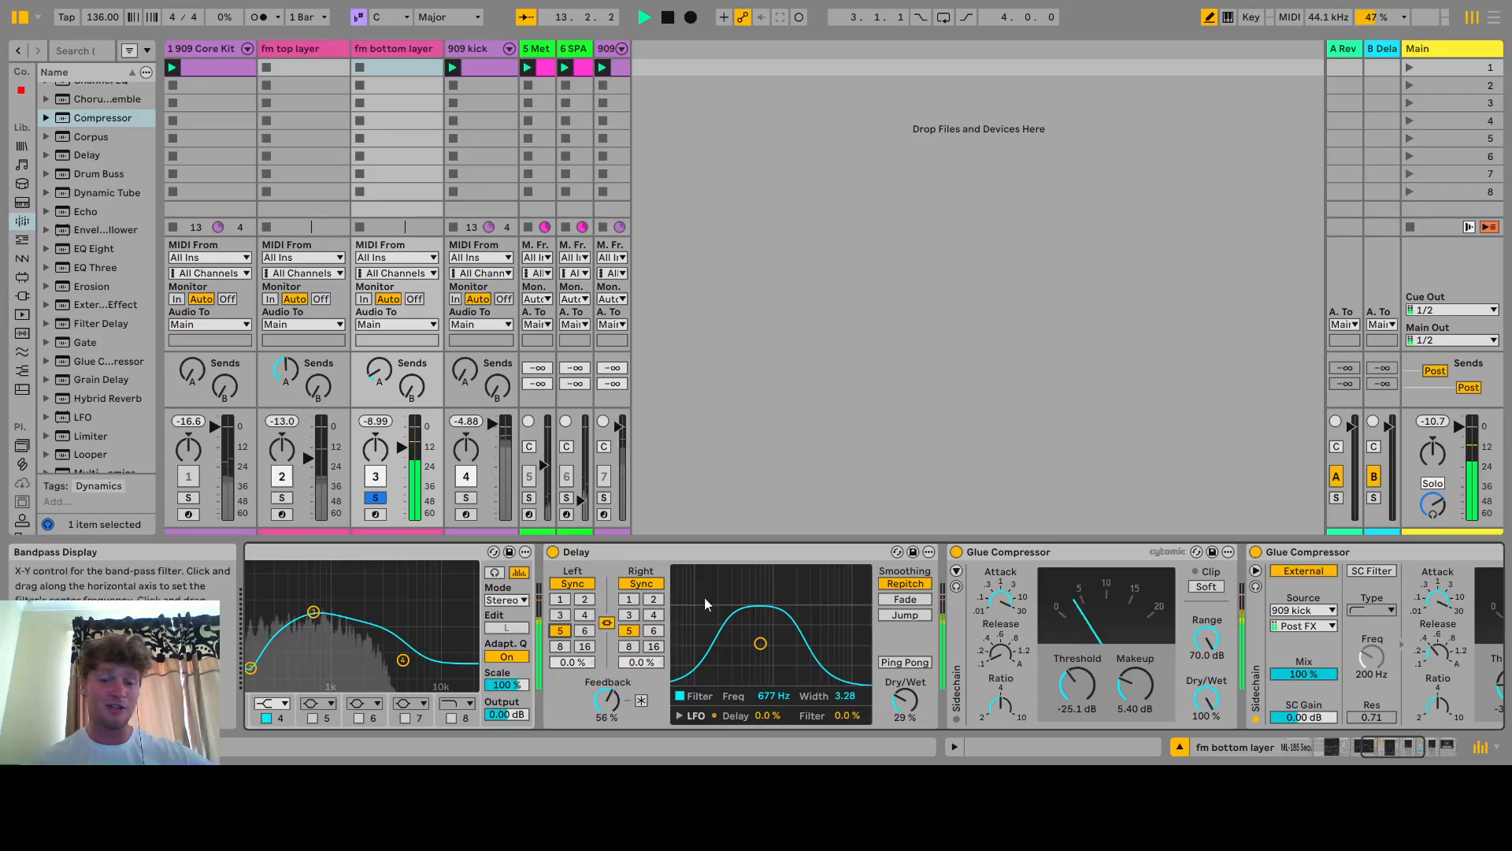
left_click(584, 631)
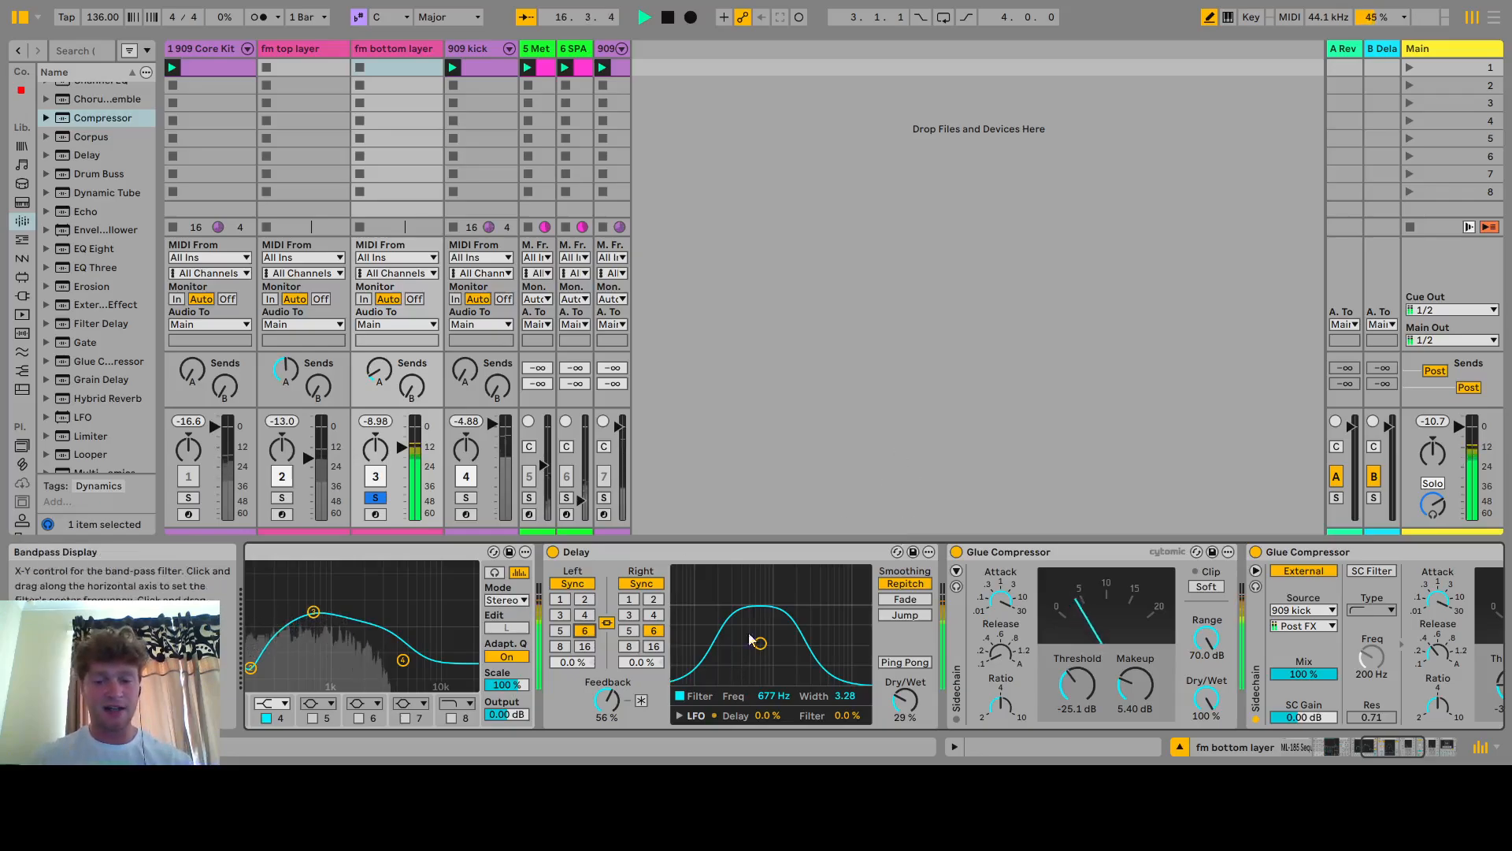
key("space")
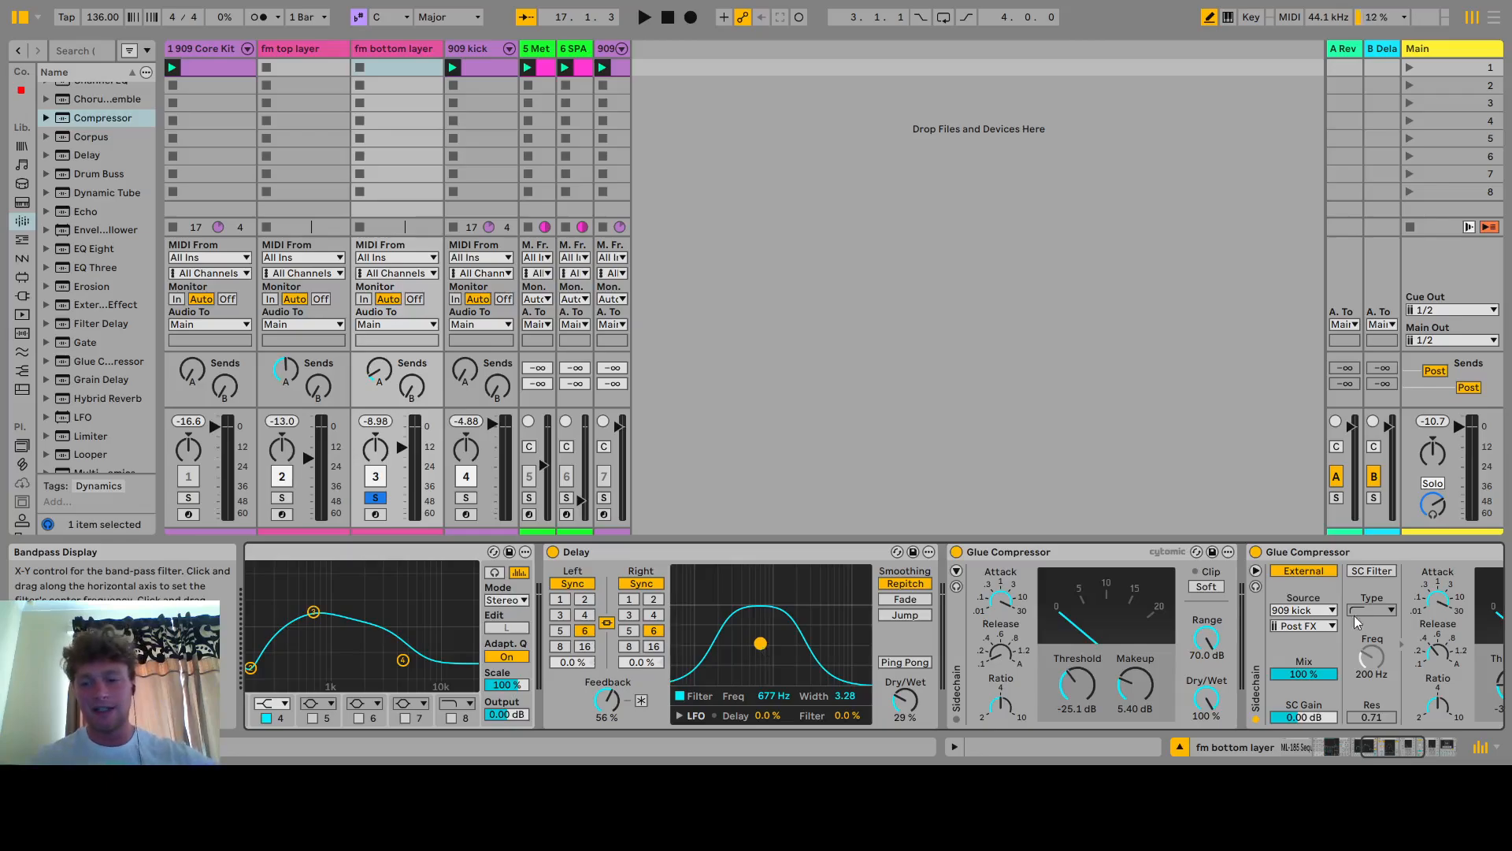
Switch both Glue Compressors off during playback and back on to compare the sidechain compression
left_click(1375, 748)
left_click_drag(1375, 748, 1385, 750)
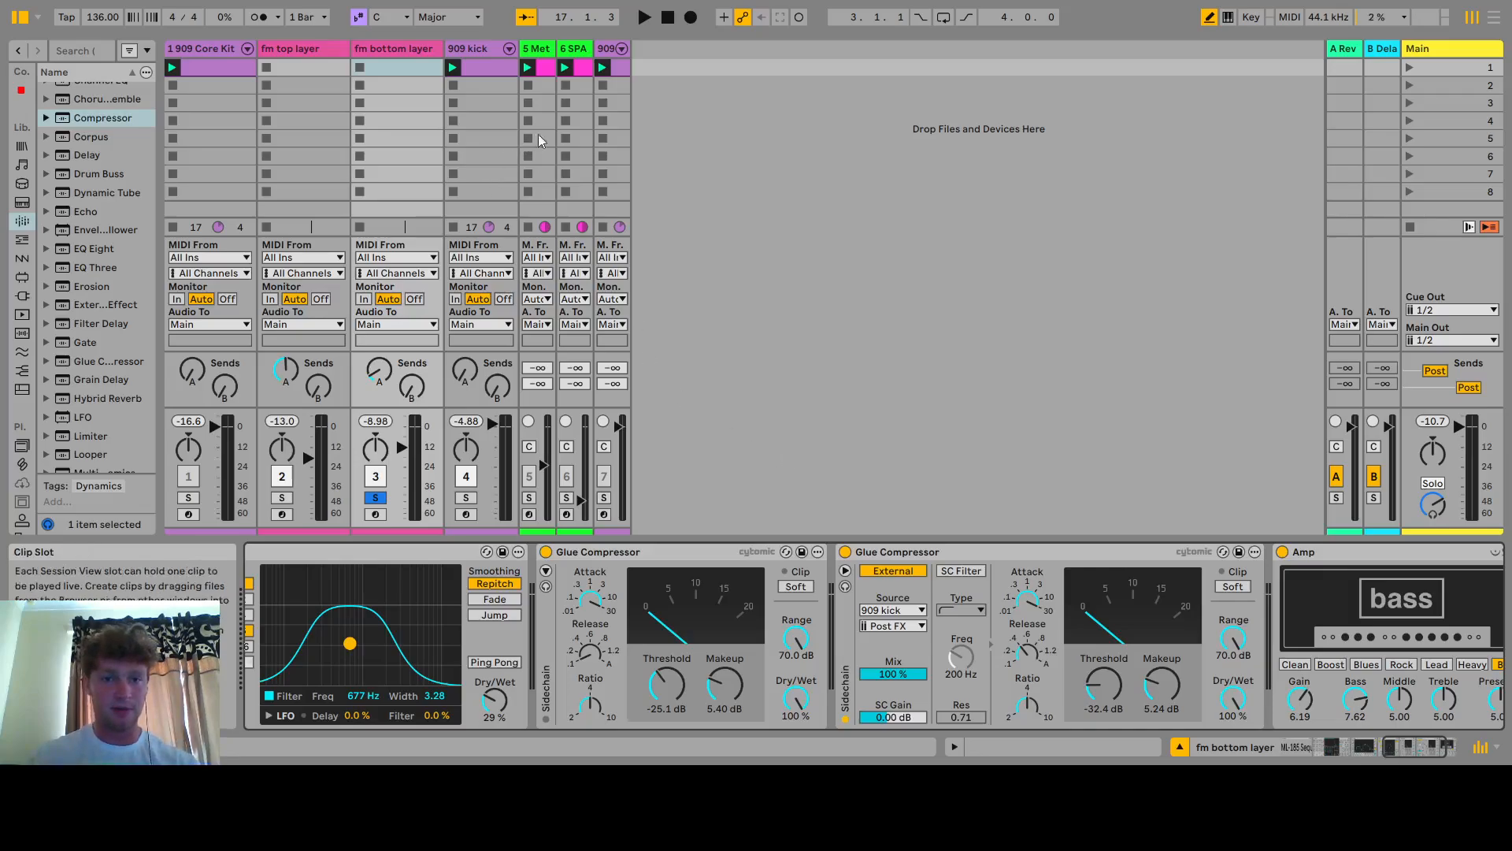
key("space")
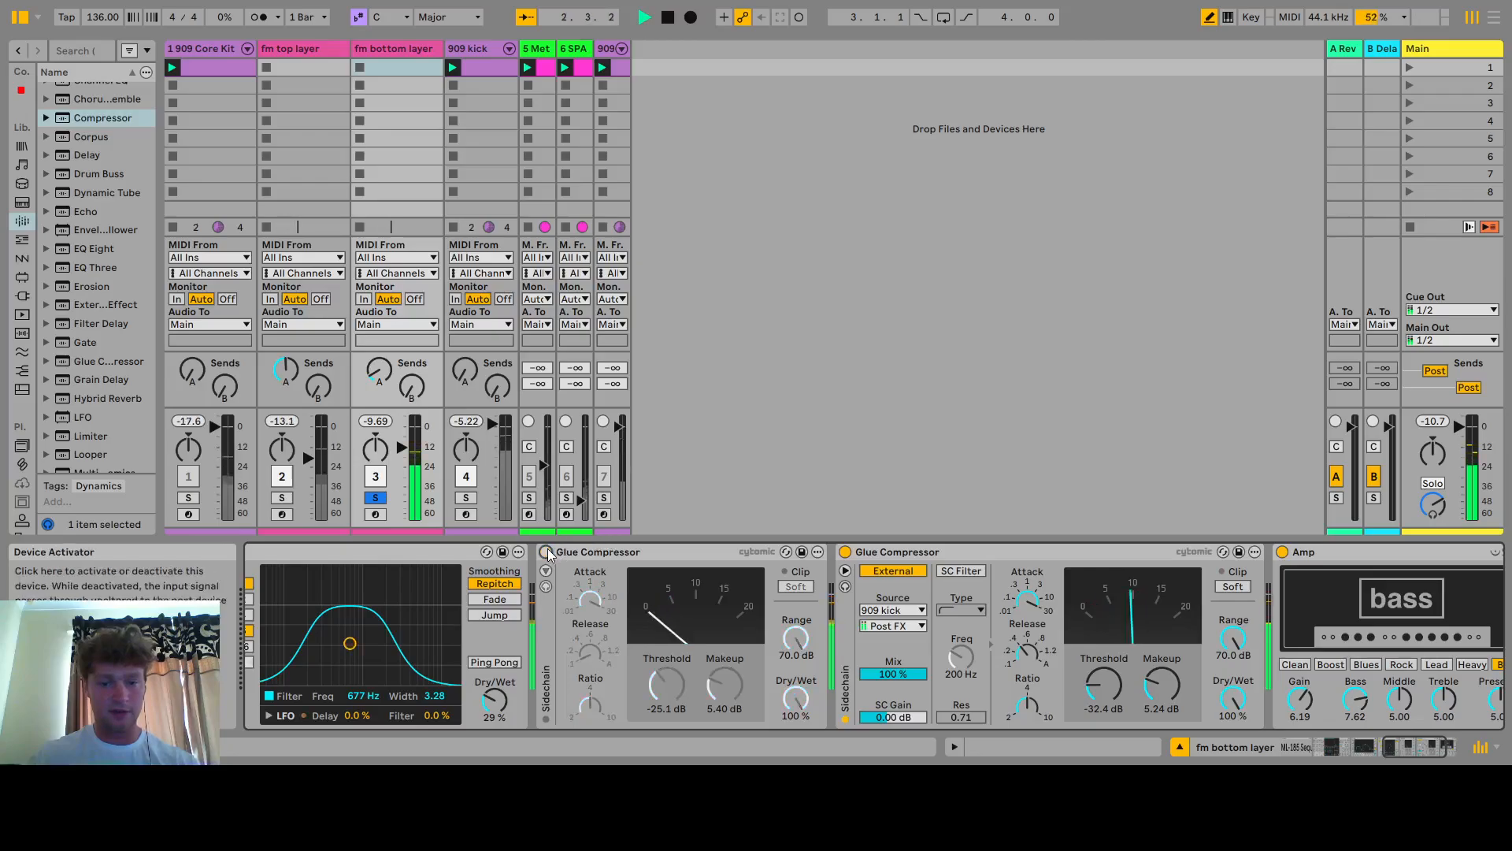
left_click(845, 551)
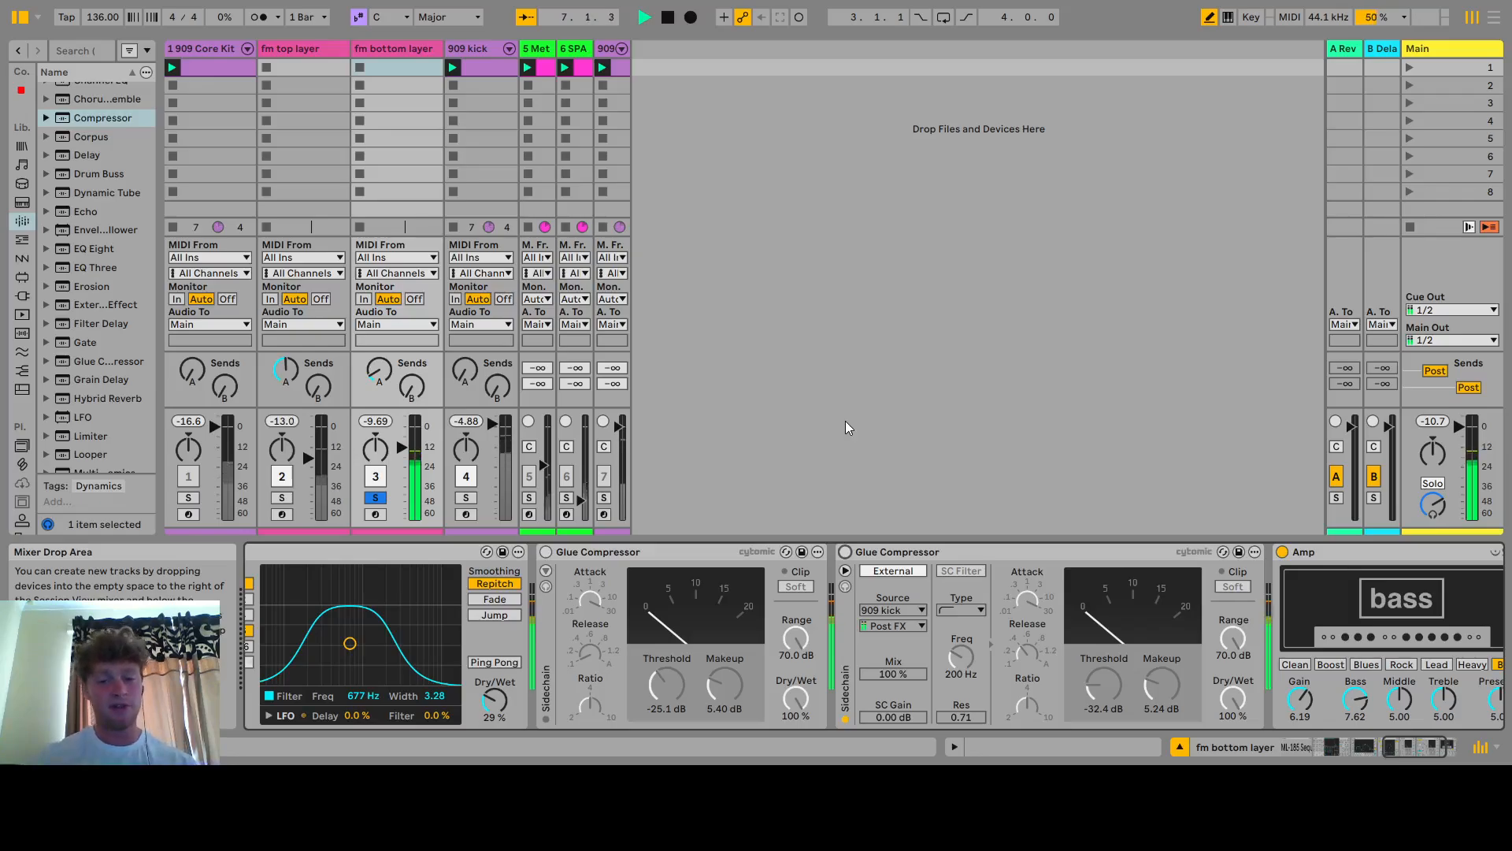
left_click(546, 552)
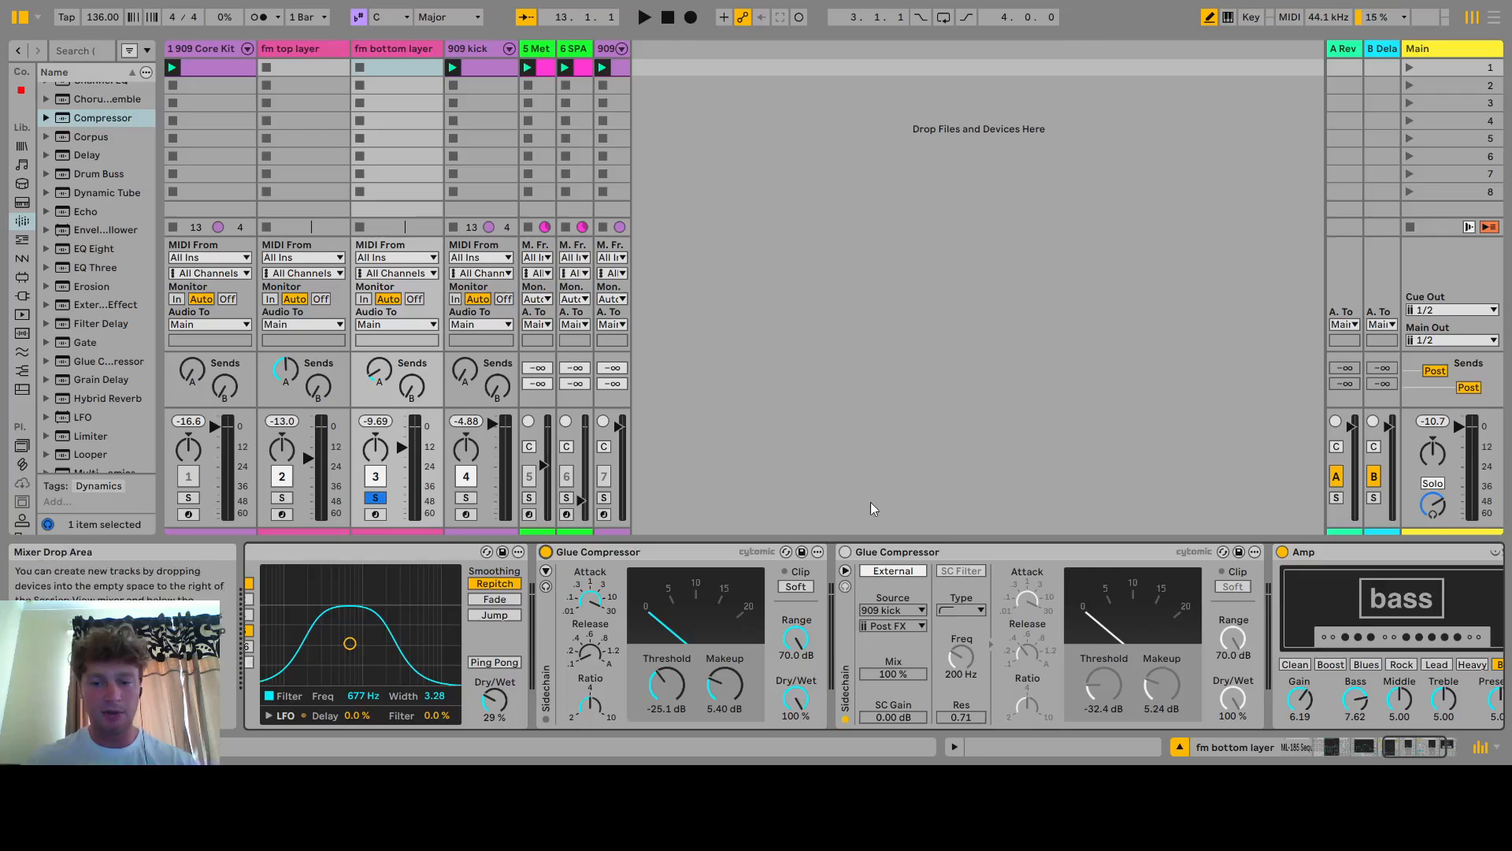
left_click(846, 552)
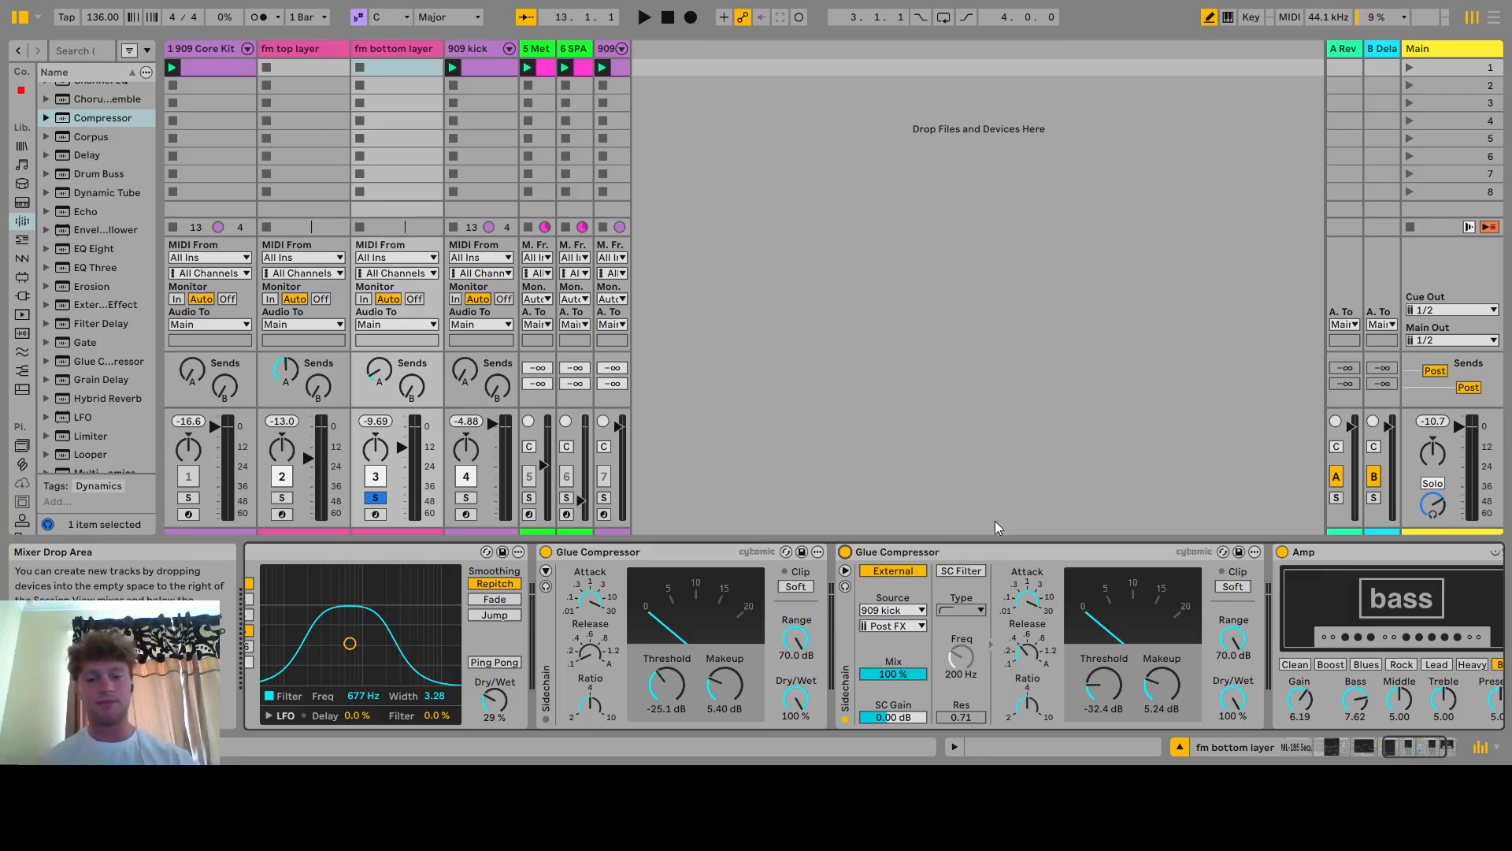
Play the track and switch the sidechained Glue Compressor off and back on to hear its pumping
key("space")
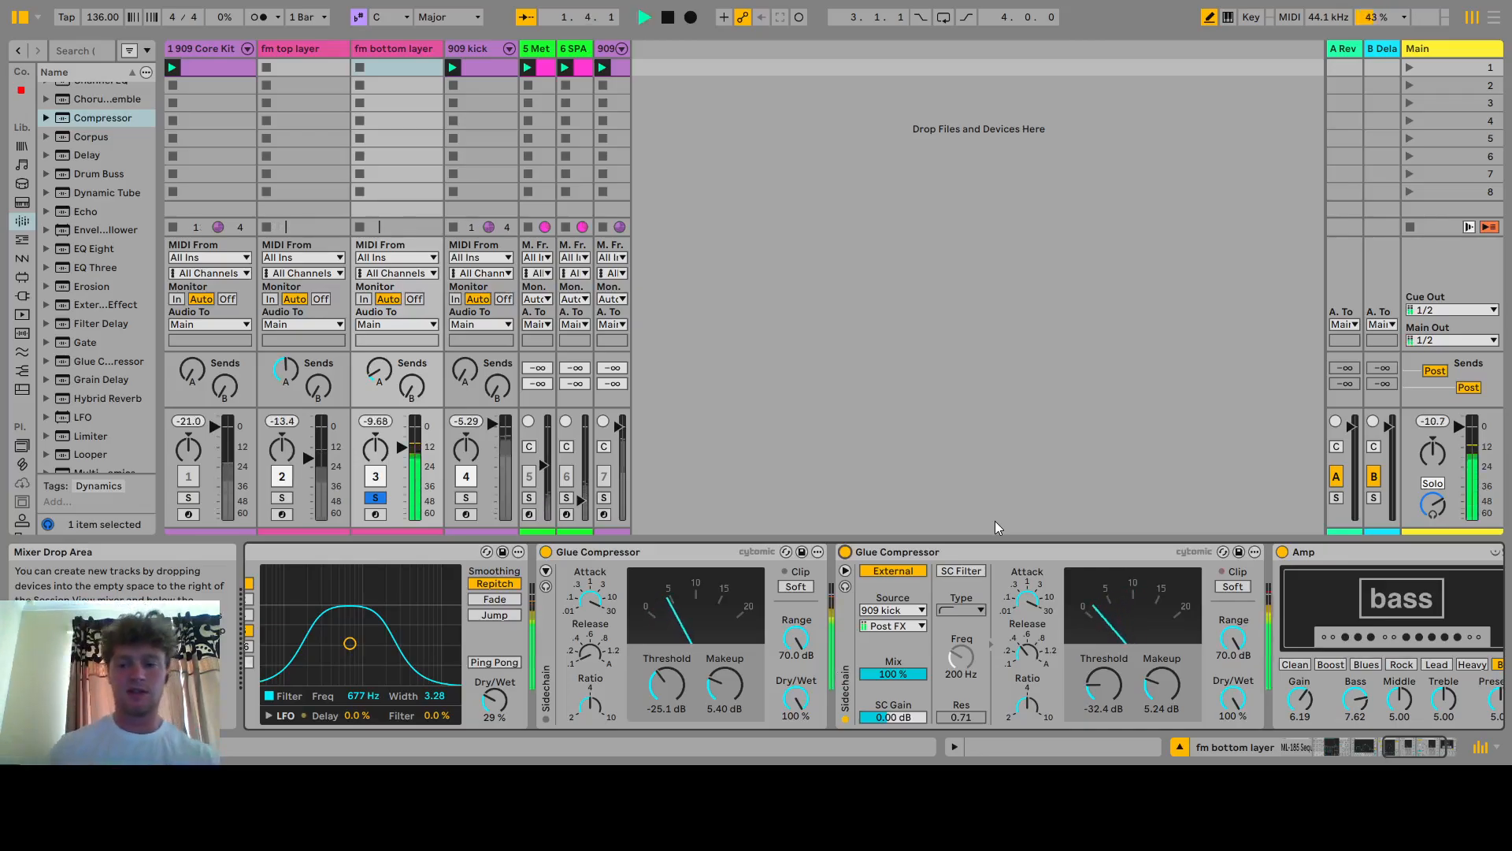
left_click(844, 554)
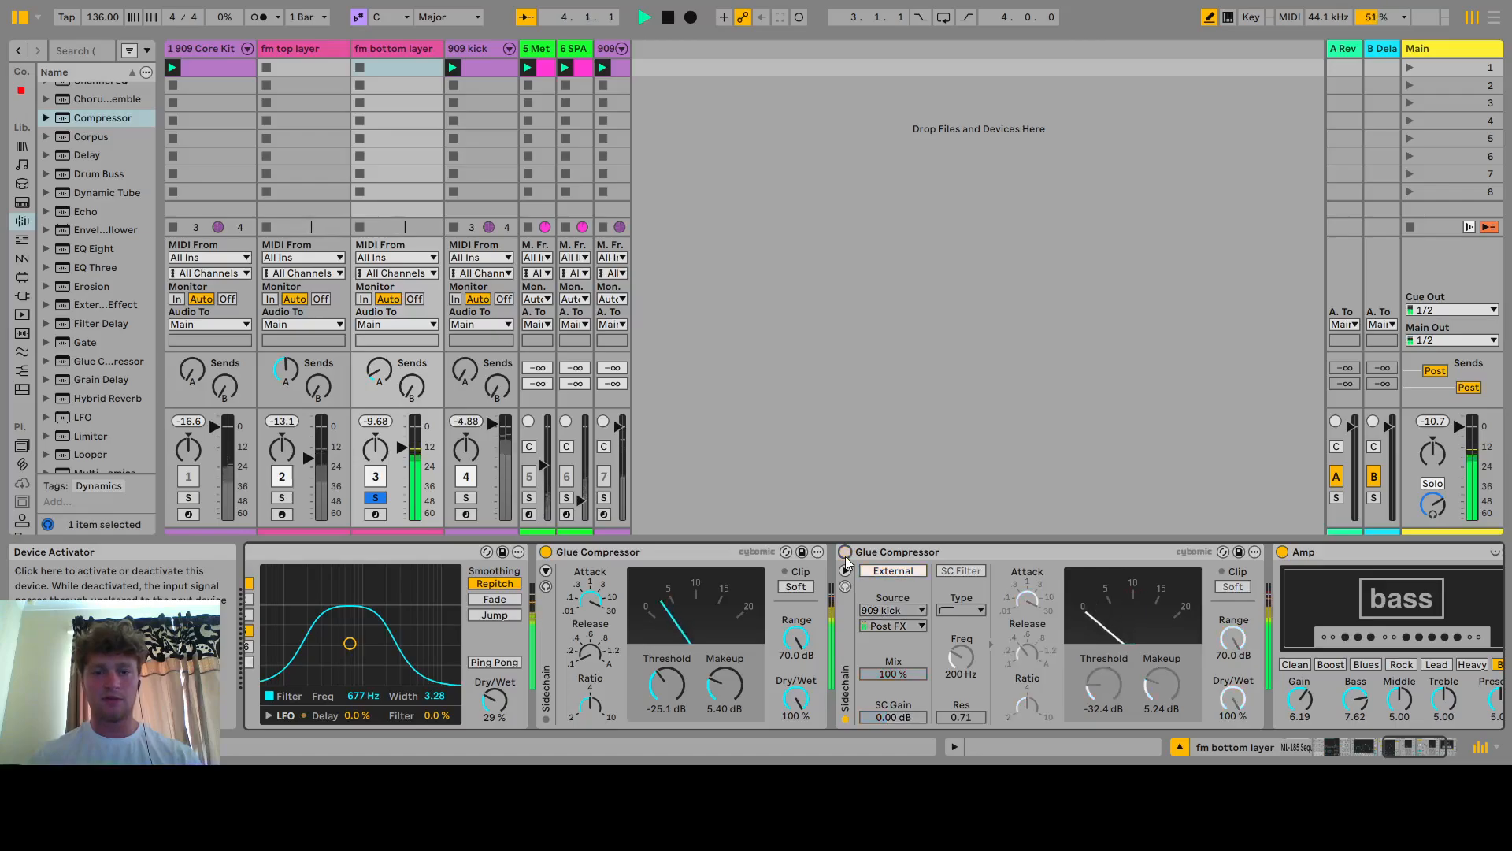
left_click(844, 556)
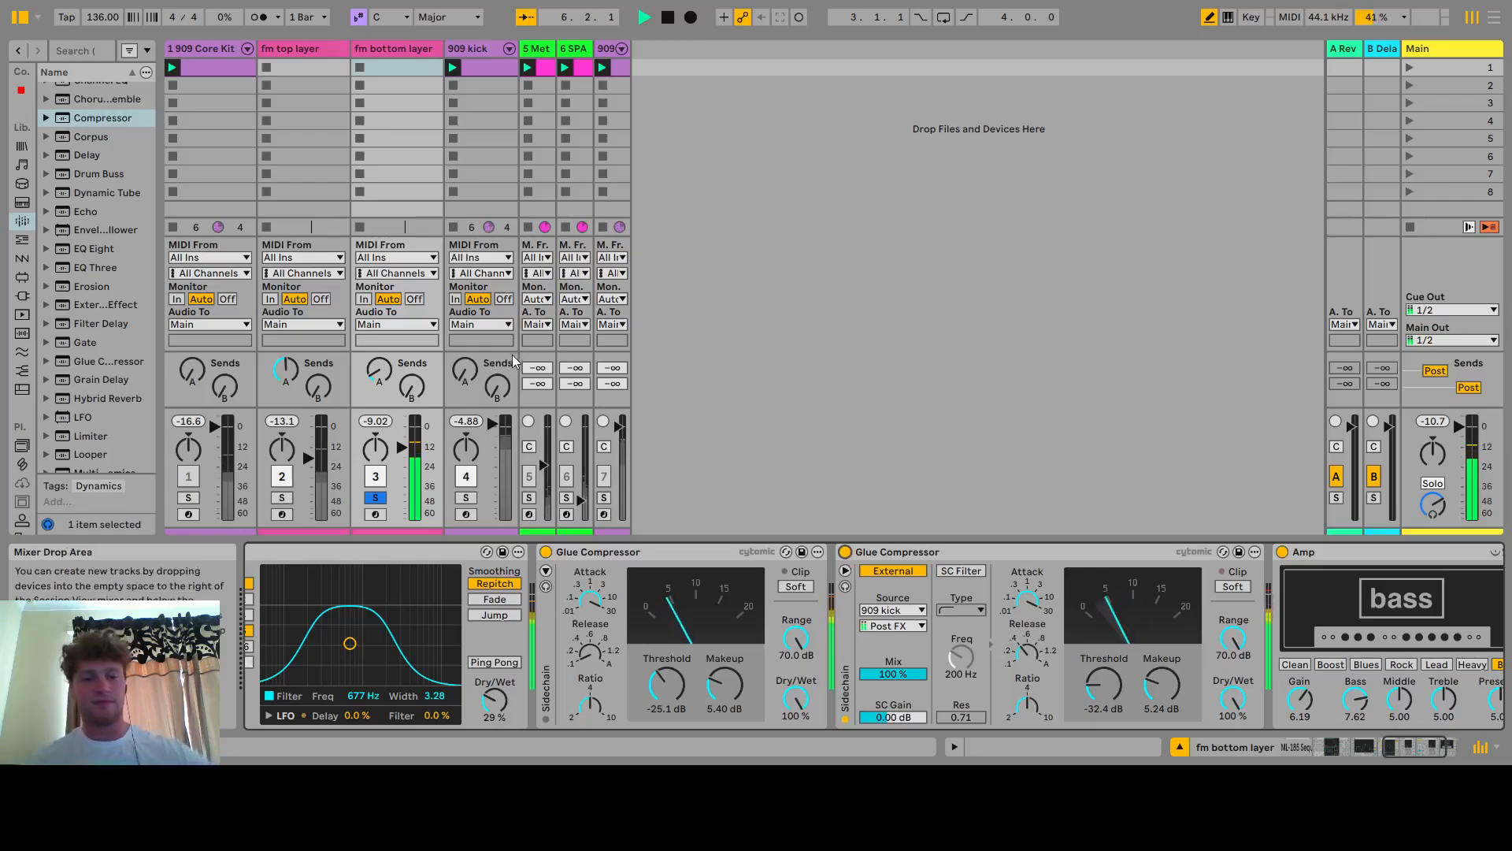
Unsolo the fm bottom layer and deactivate the fm top layer track, restarting playback with the kick
left_click(375, 497)
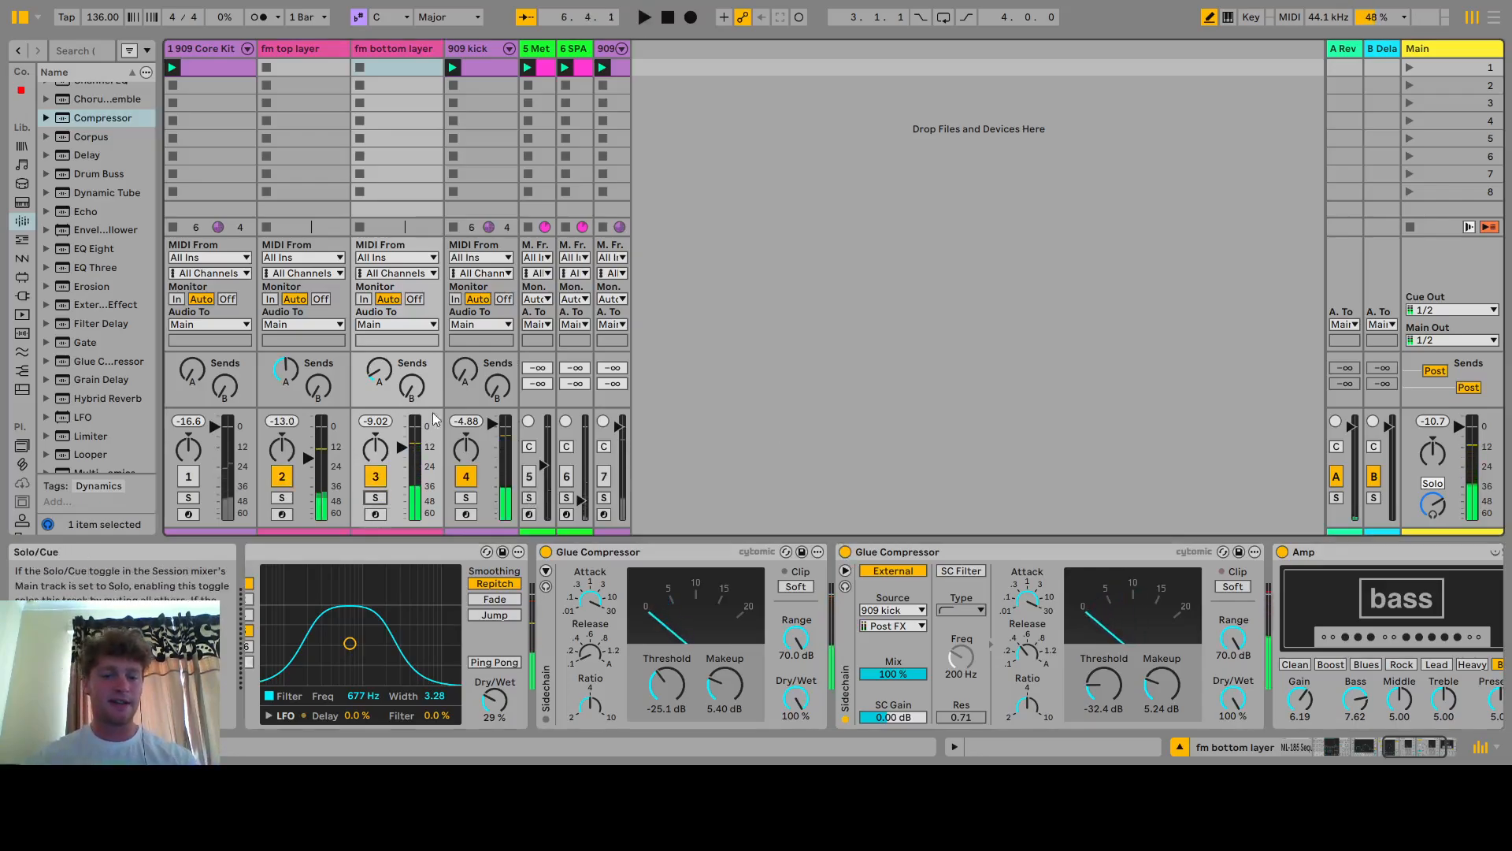
left_click(282, 475)
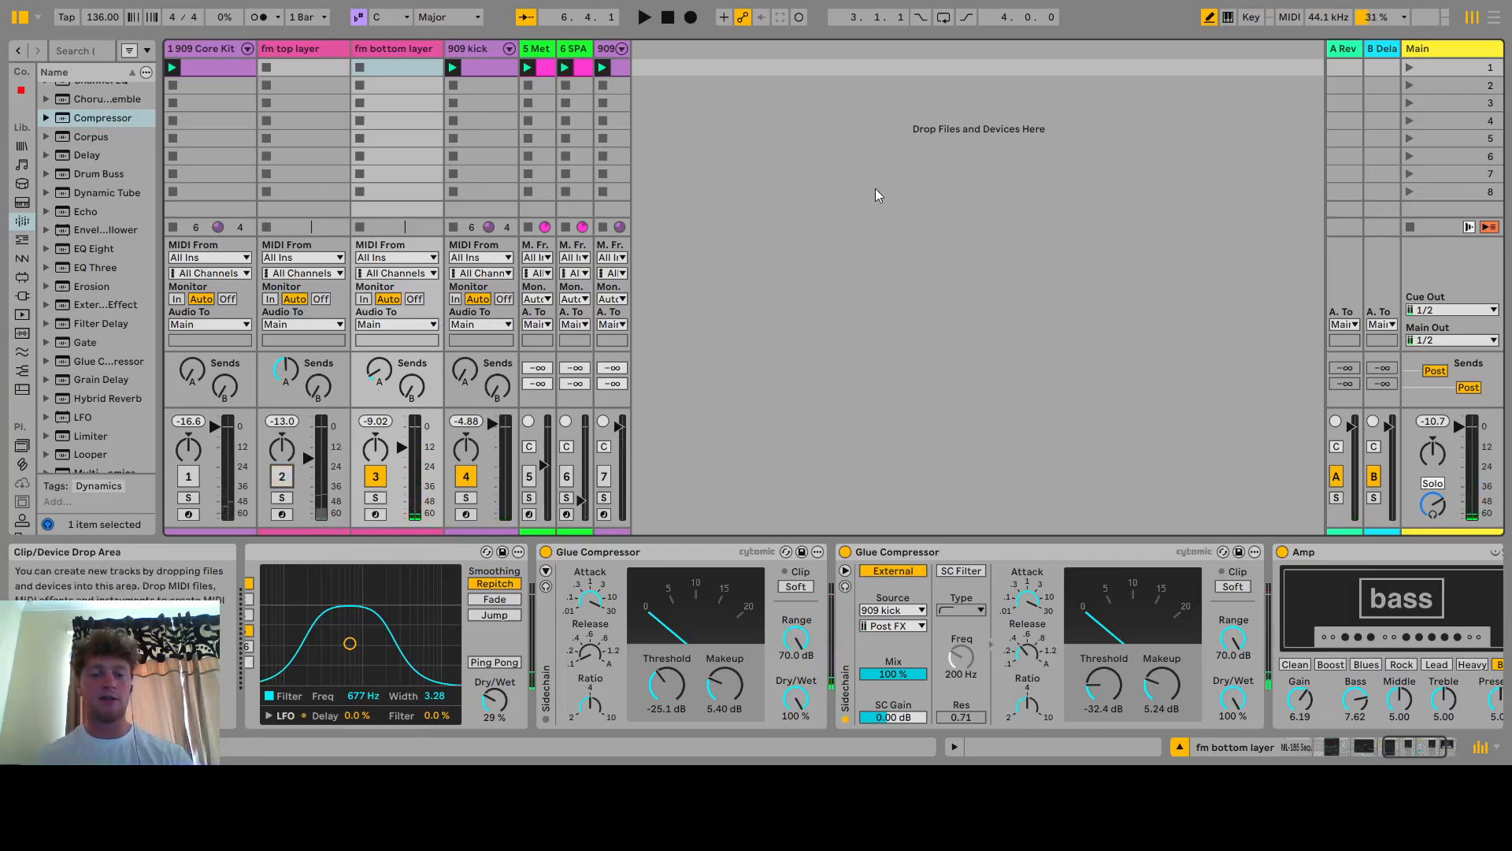
key("space")
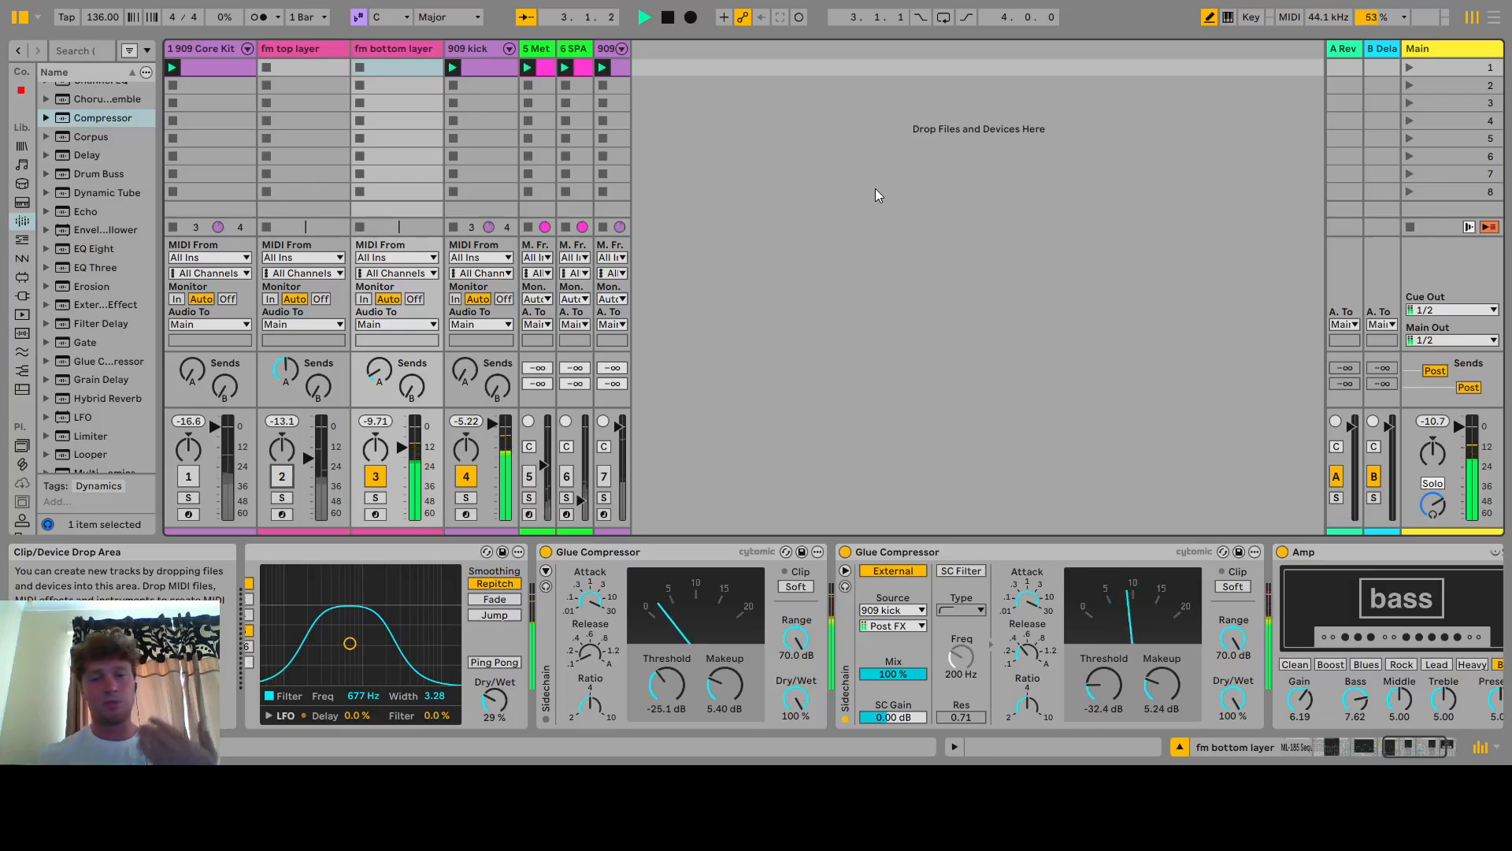
Toggle the sidechained Glue Compressor off and on again while the kick plays
left_click(846, 552)
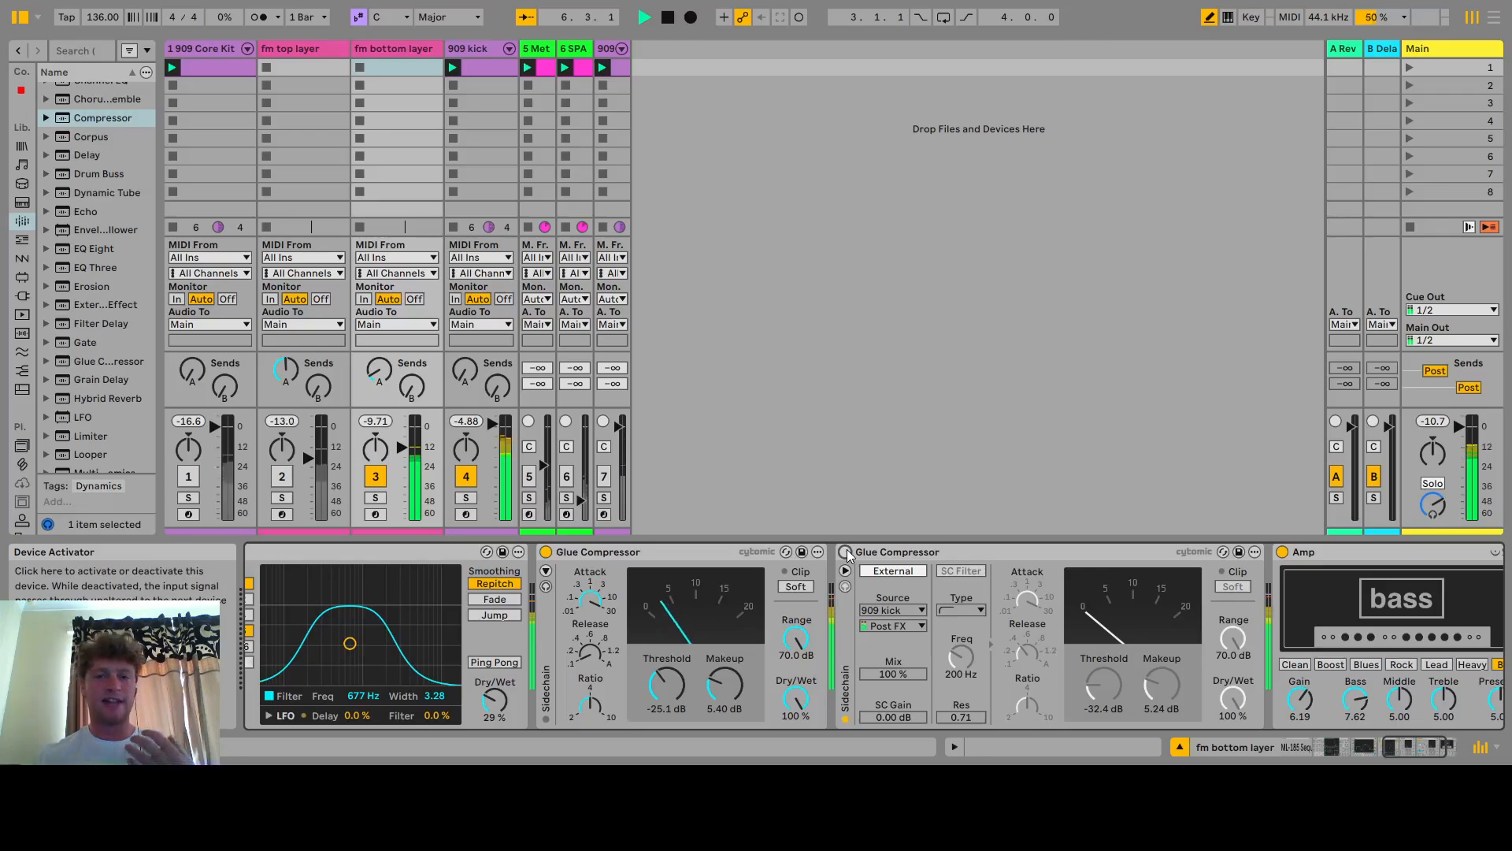
left_click(847, 551)
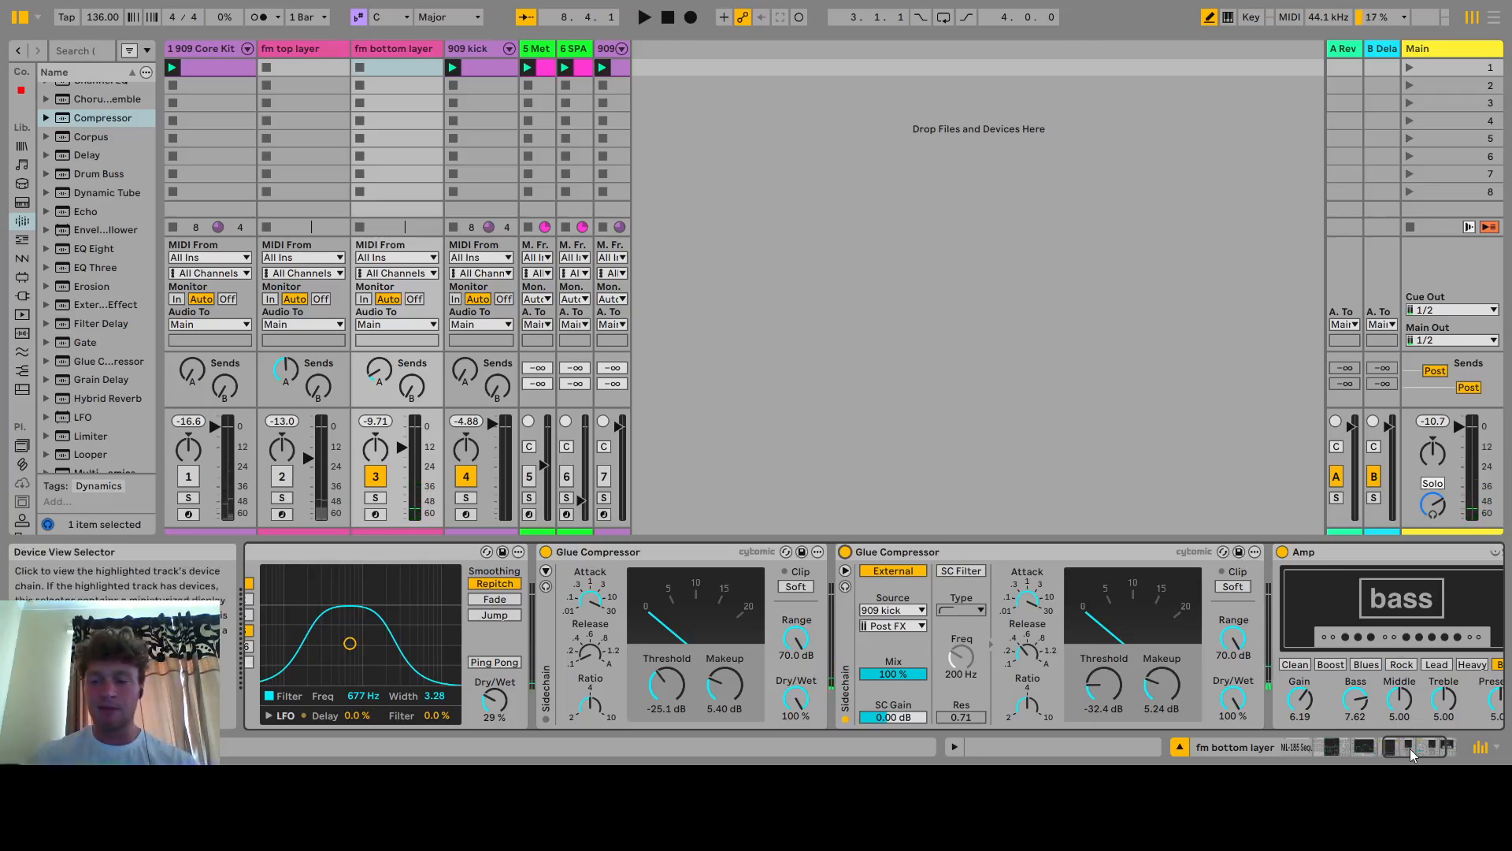
Deactivate the 909 kick track and switch the fm bottom layer's Amp off and back on during playback
left_click_drag(1410, 748, 1429, 748)
left_click(1187, 559)
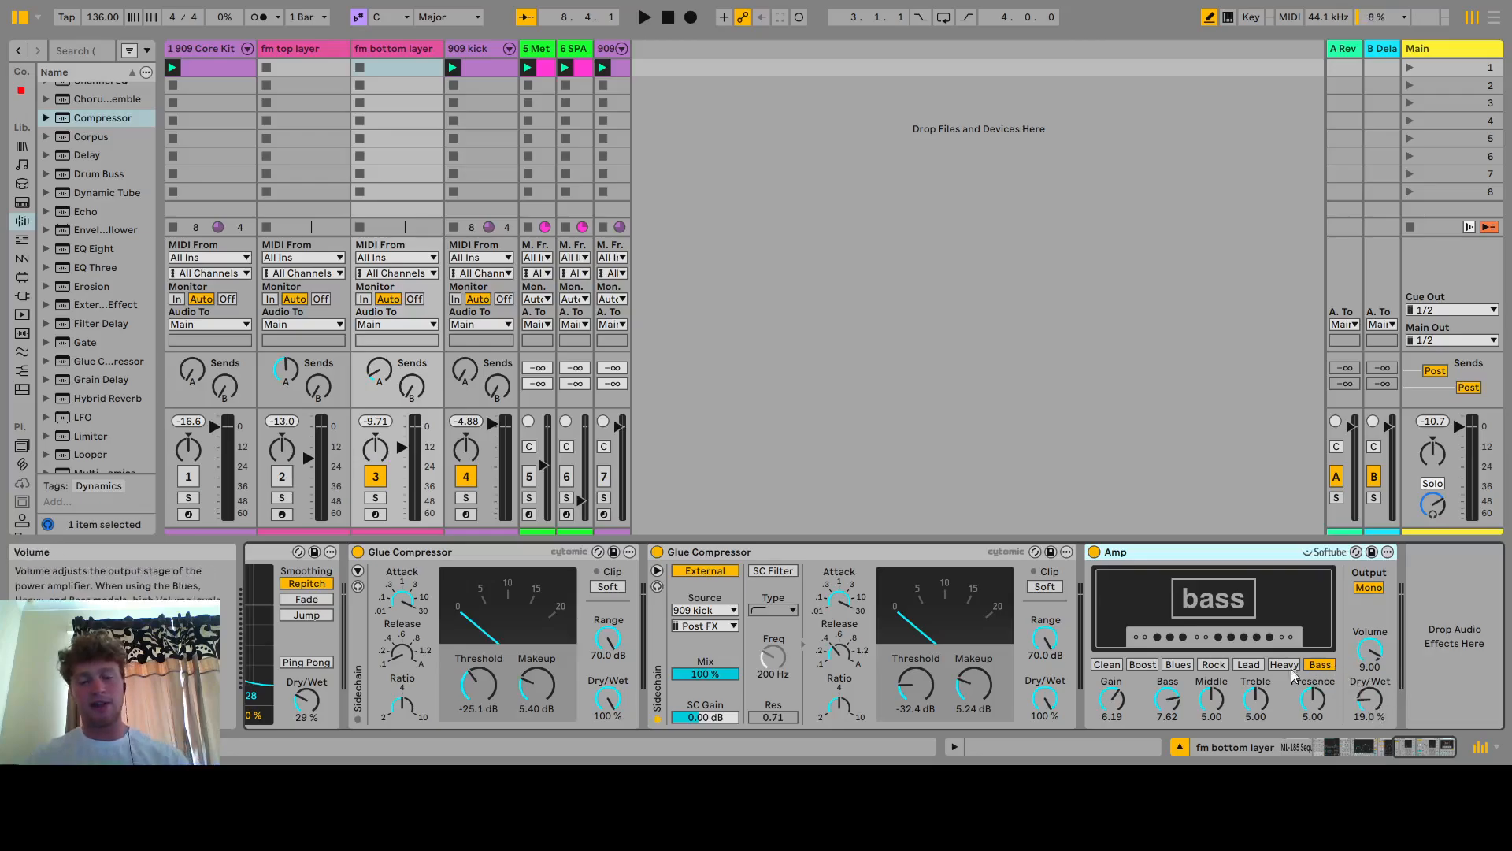
left_click(479, 477)
key("space")
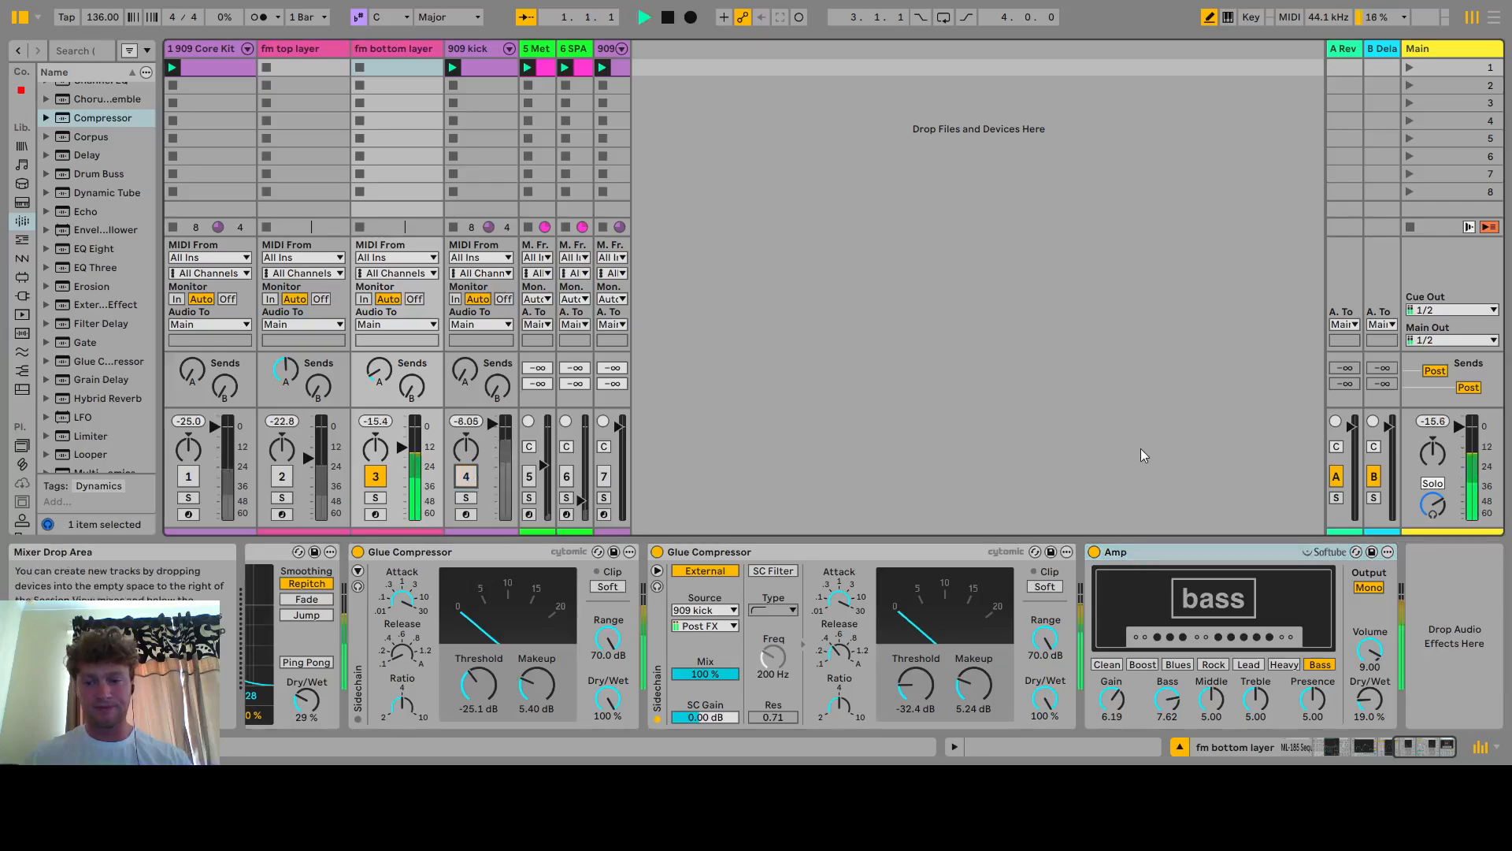
left_click(1095, 553)
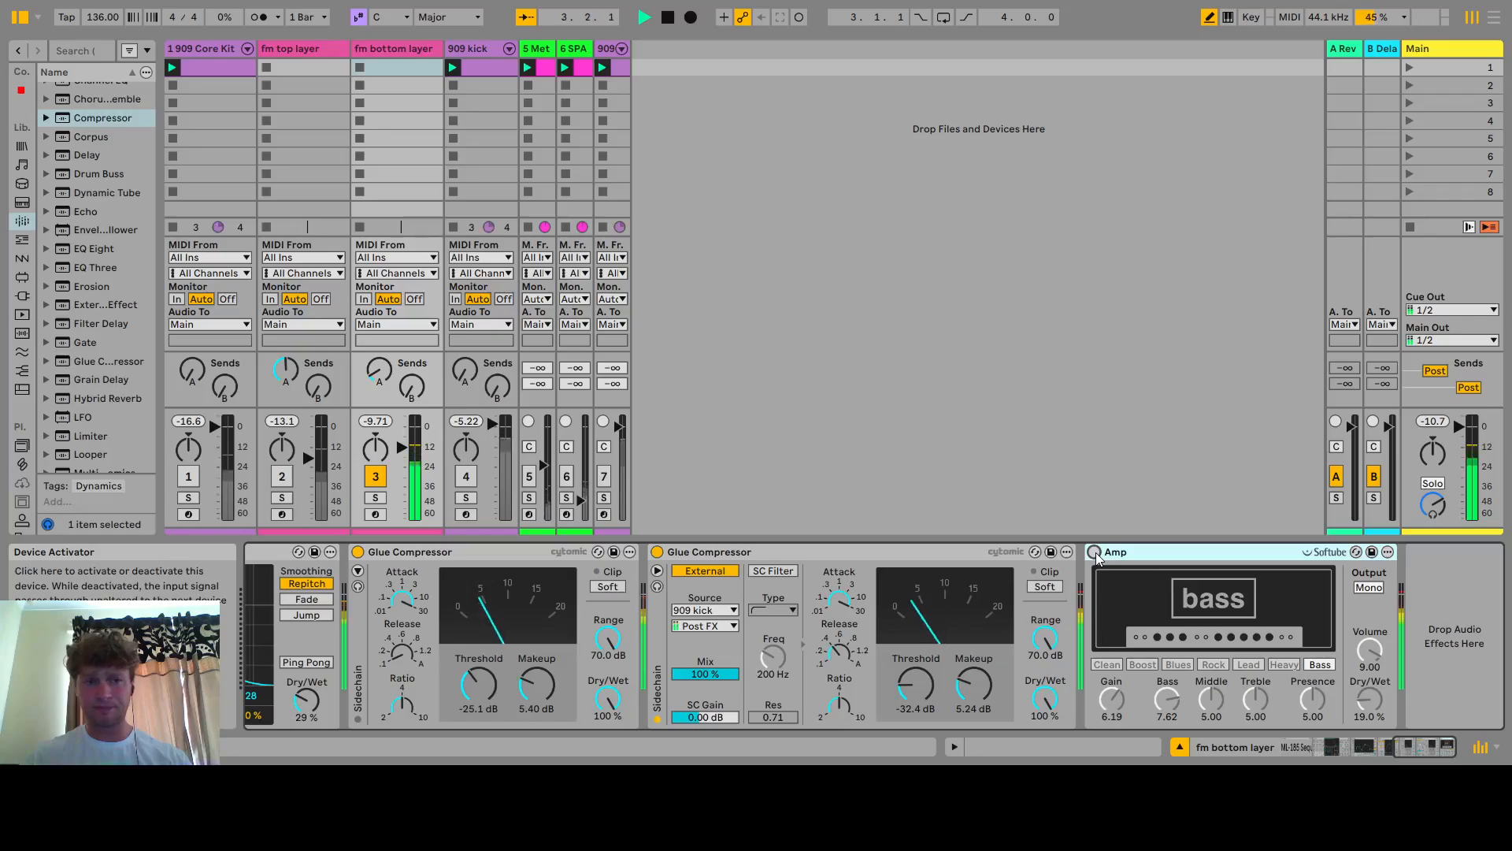
key("space")
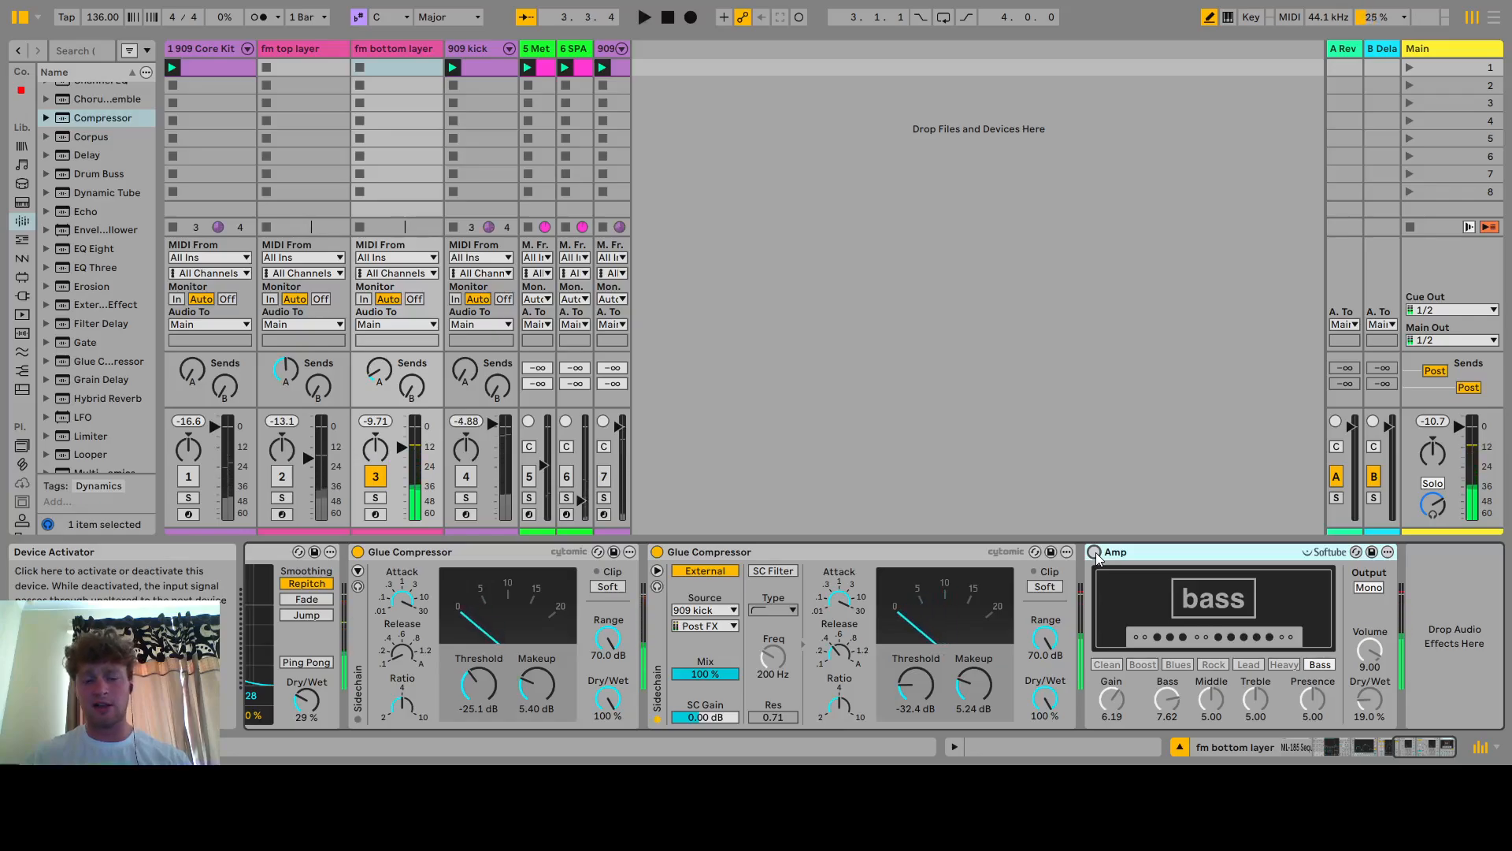
key("space")
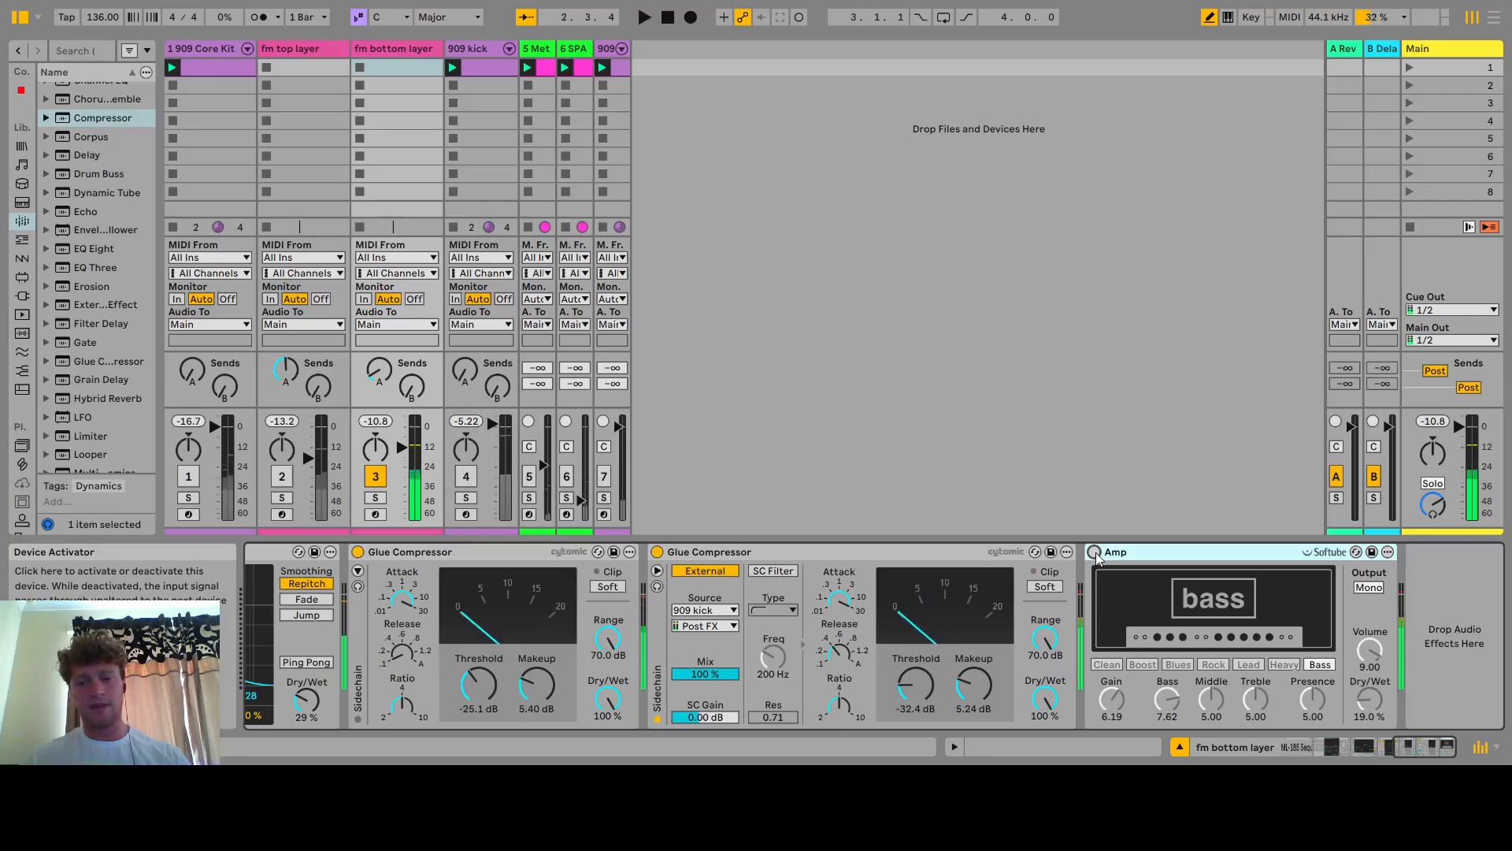
left_click(1095, 552)
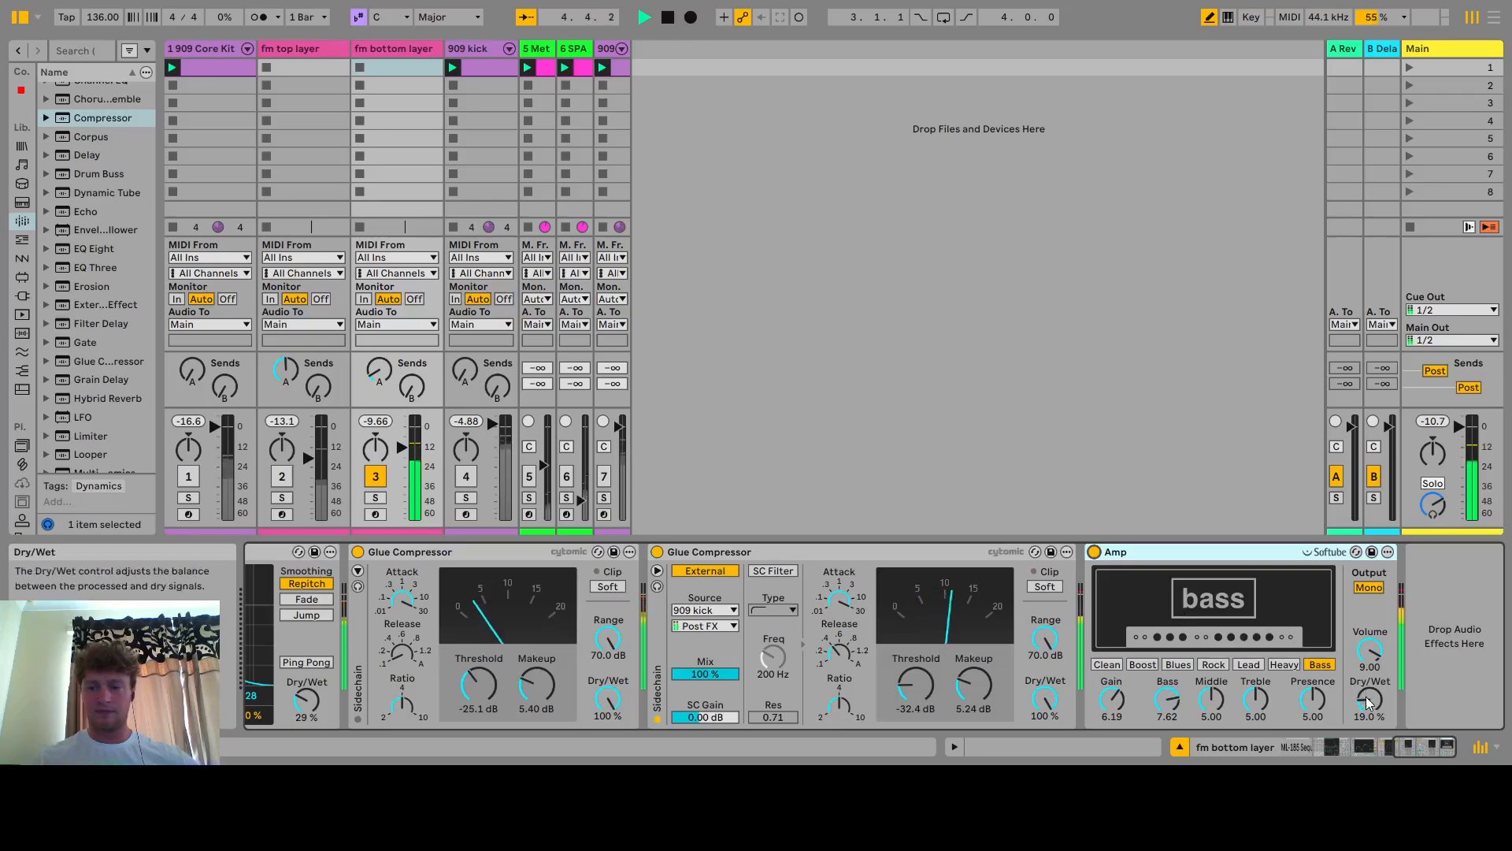
Set the Amp's Dry/Wet to 19.5 % and stop playback
mouse_move(1368, 699)
left_mouse_down()
mouse_move(1368, 628)
mouse_move(1366, 696)
left_mouse_up()
key("space")
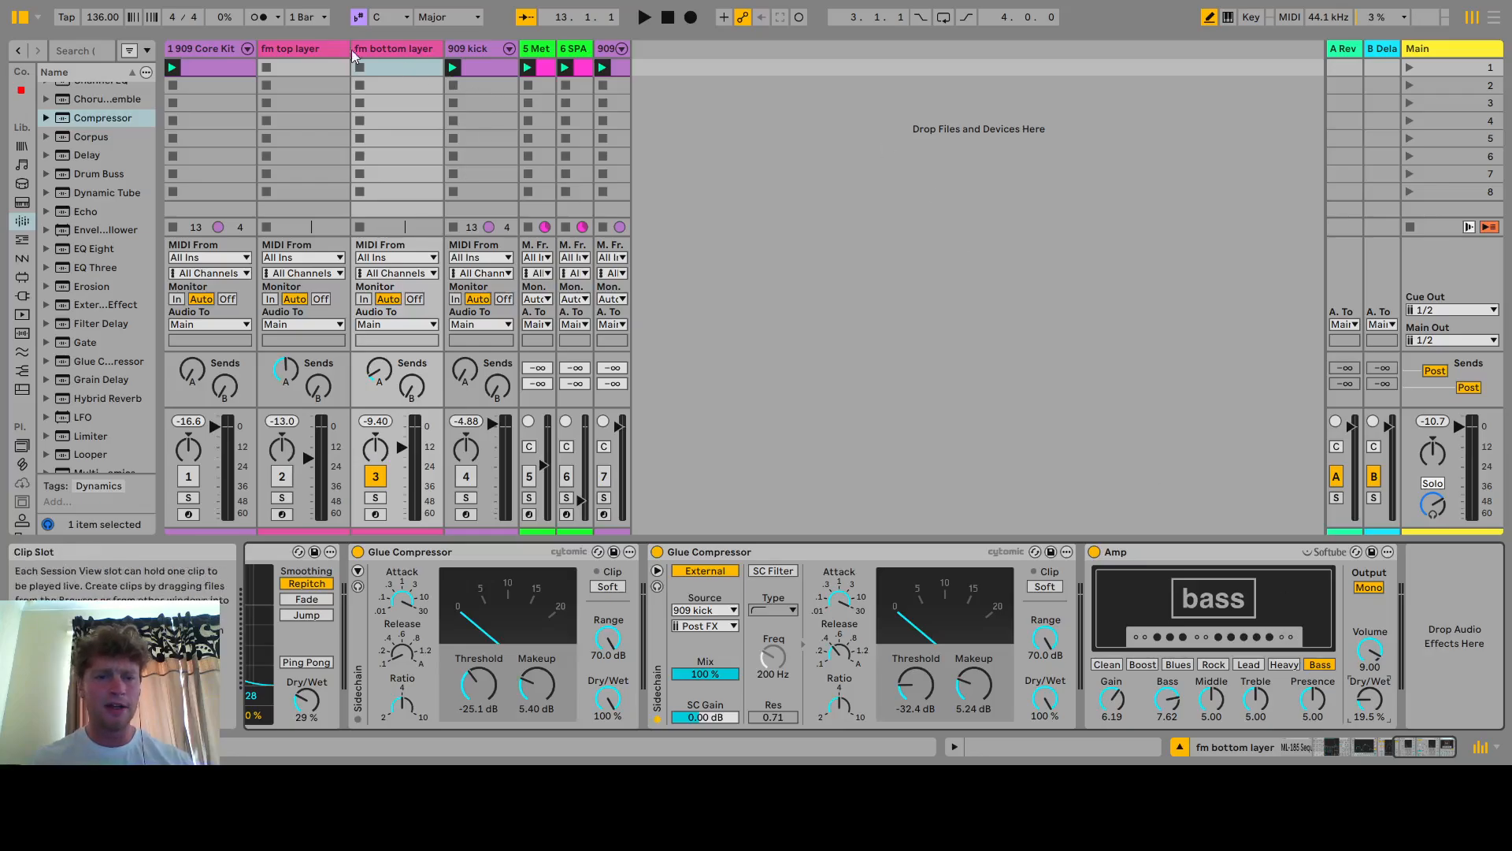
Select the fm top layer, show its sequencer velocity values, and examine its device chain of EQ, delays, compressor and reverb
left_click(293, 44)
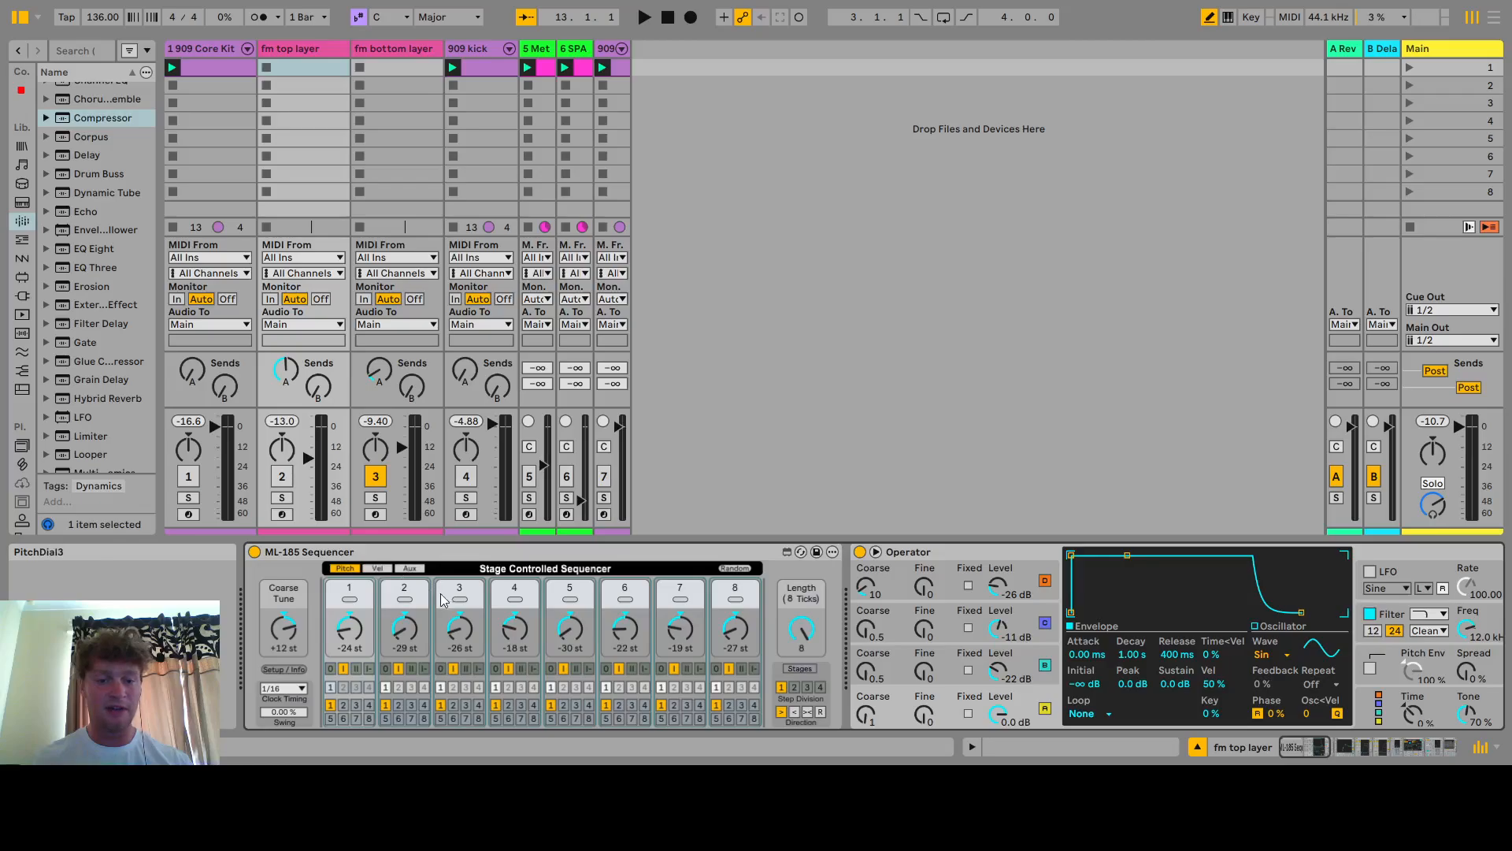
left_click(377, 568)
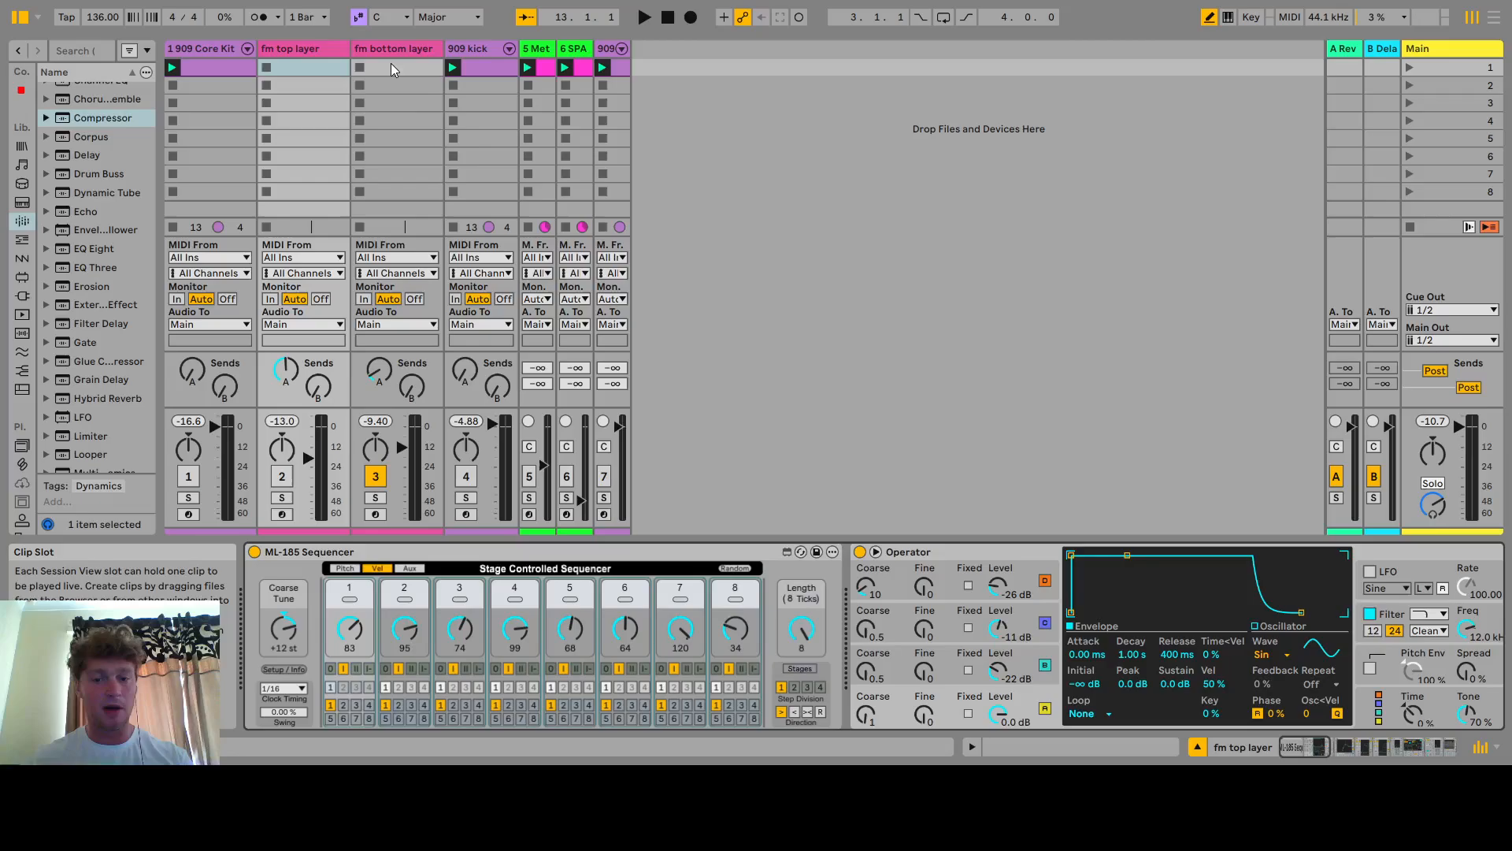
left_click(1312, 742)
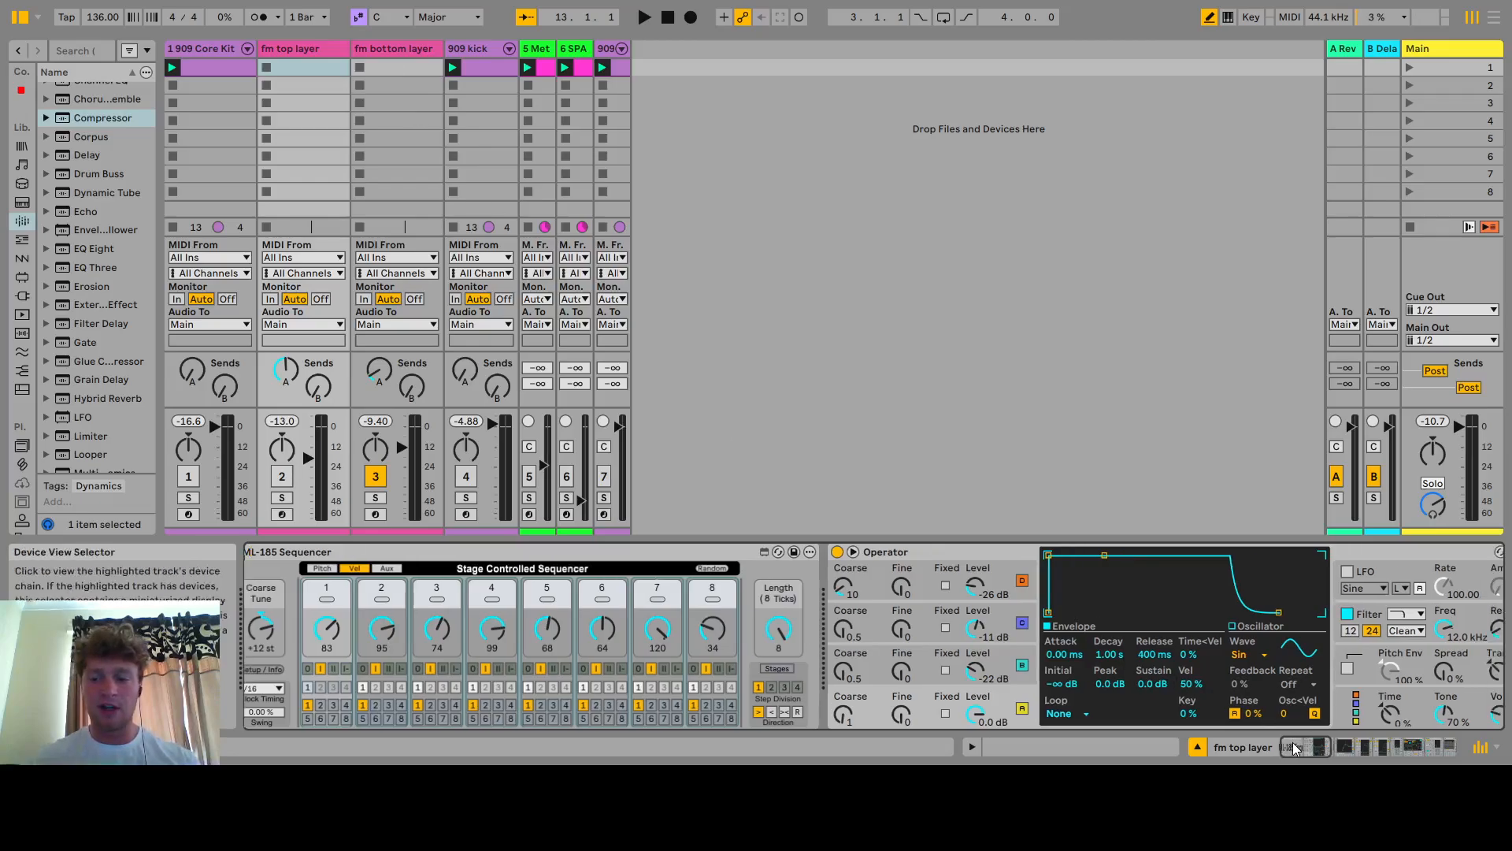
left_click_drag(1312, 742, 1334, 742)
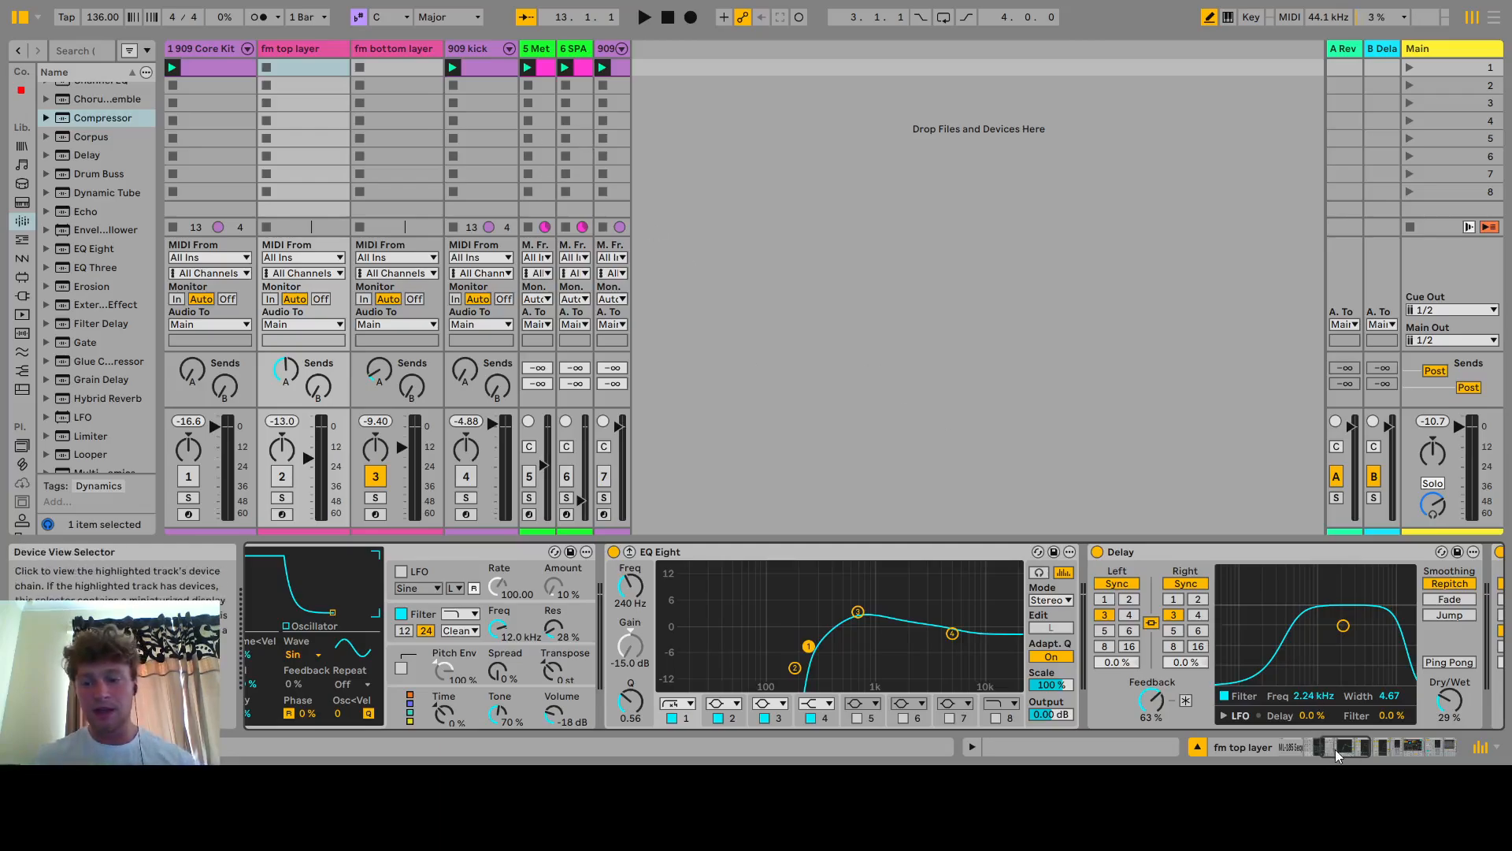
left_click_drag(1335, 749, 1350, 748)
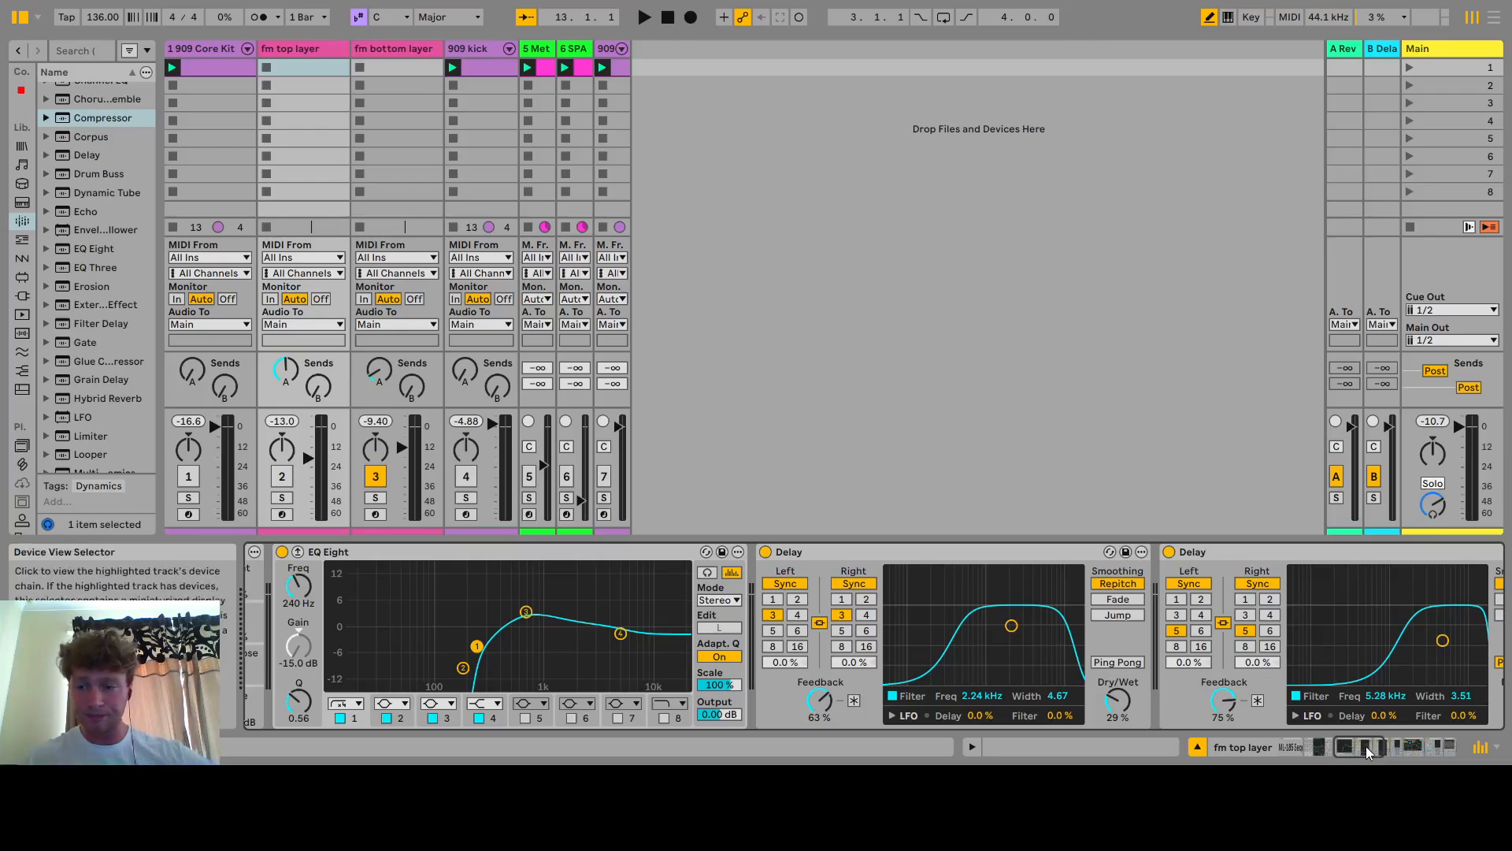
left_click_drag(1365, 745, 1396, 745)
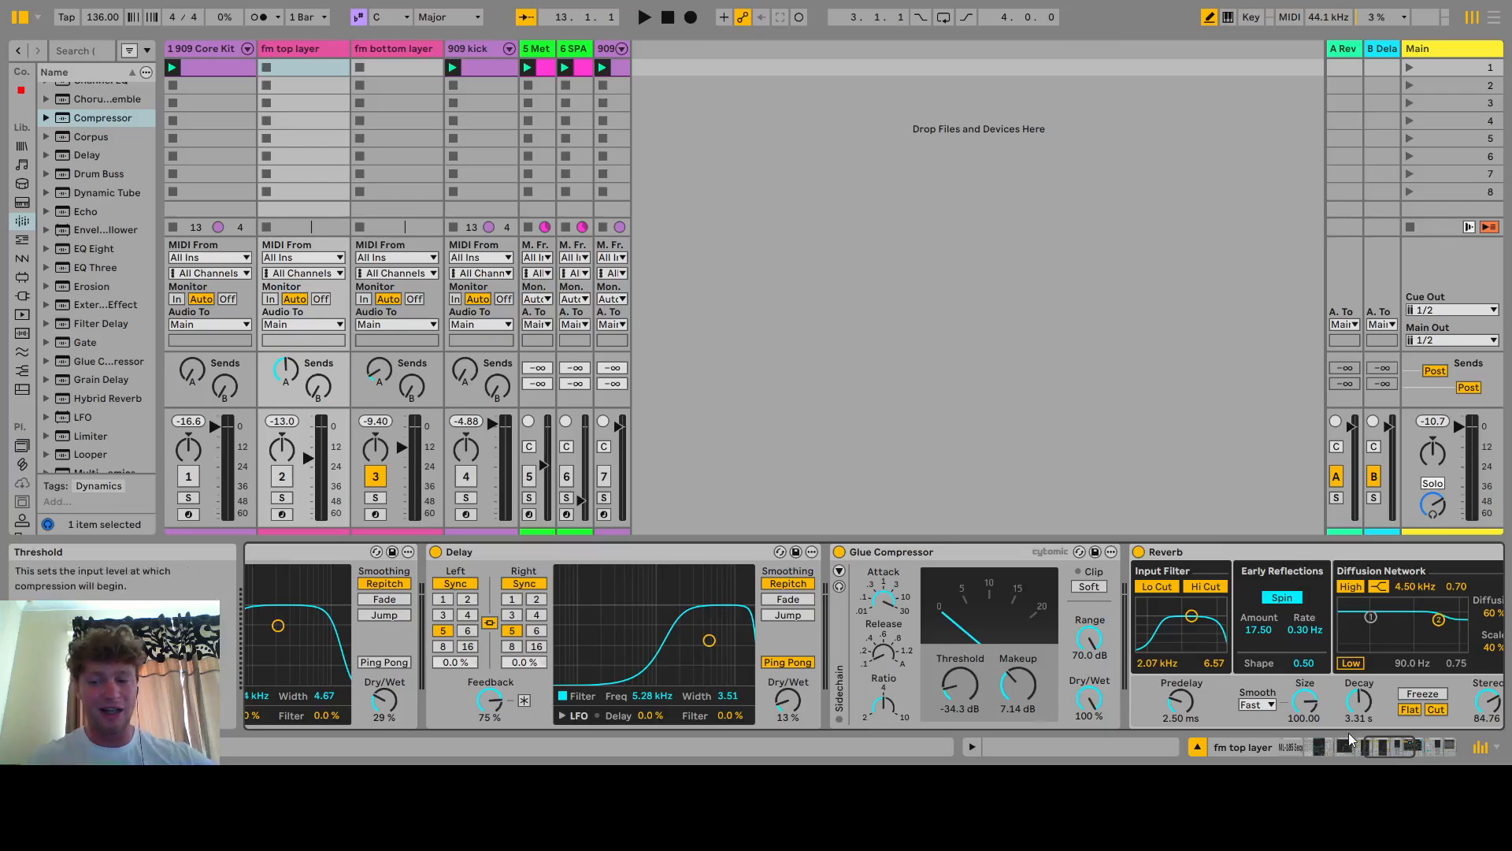
left_click_drag(1378, 746, 1367, 748)
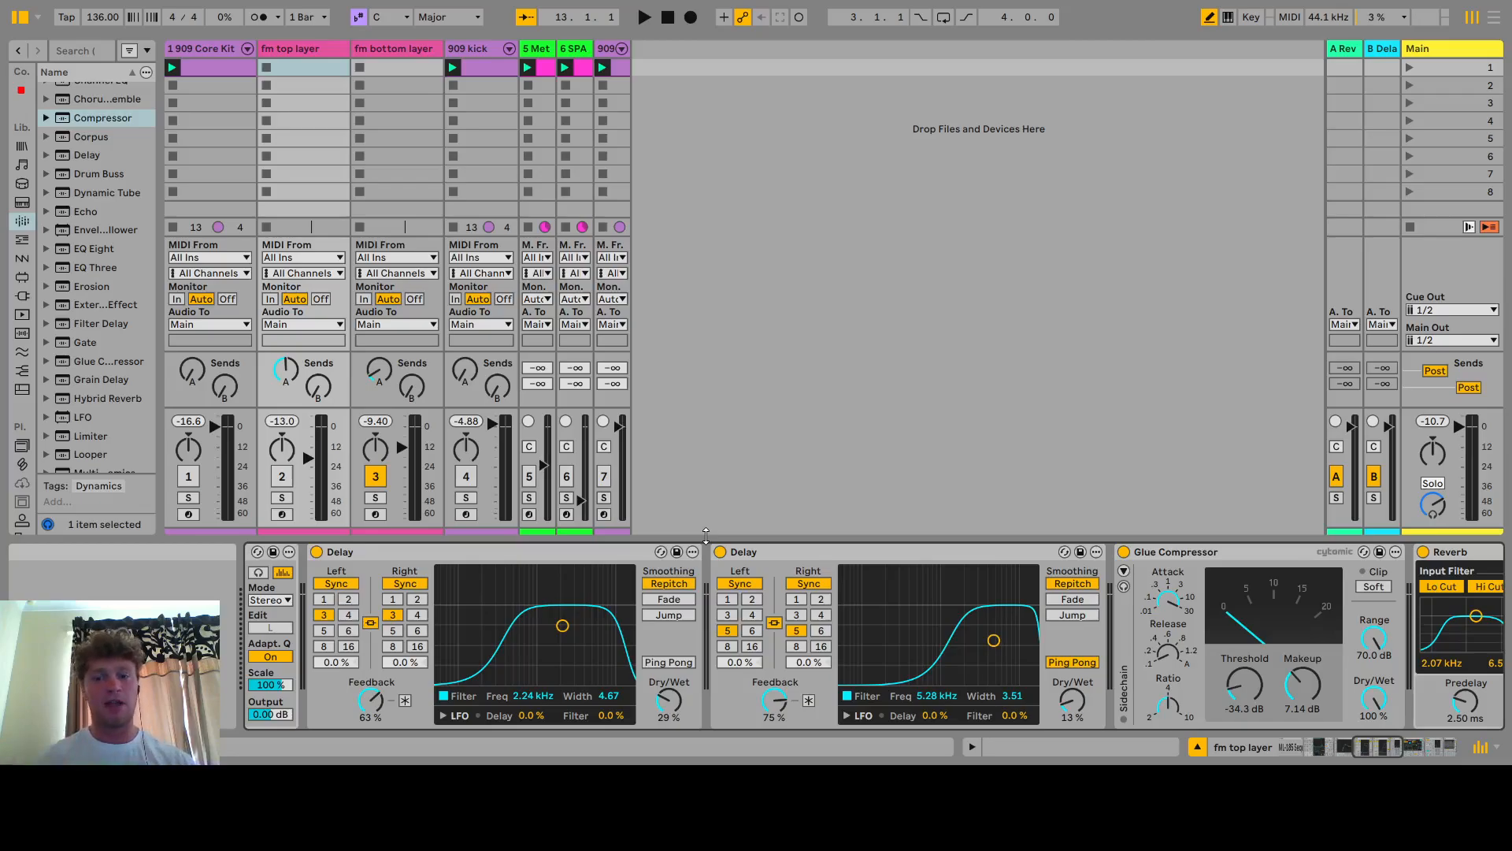
Solo the fm top layer and switch both Delay devices off and back on during playback
left_click(280, 498)
key("space")
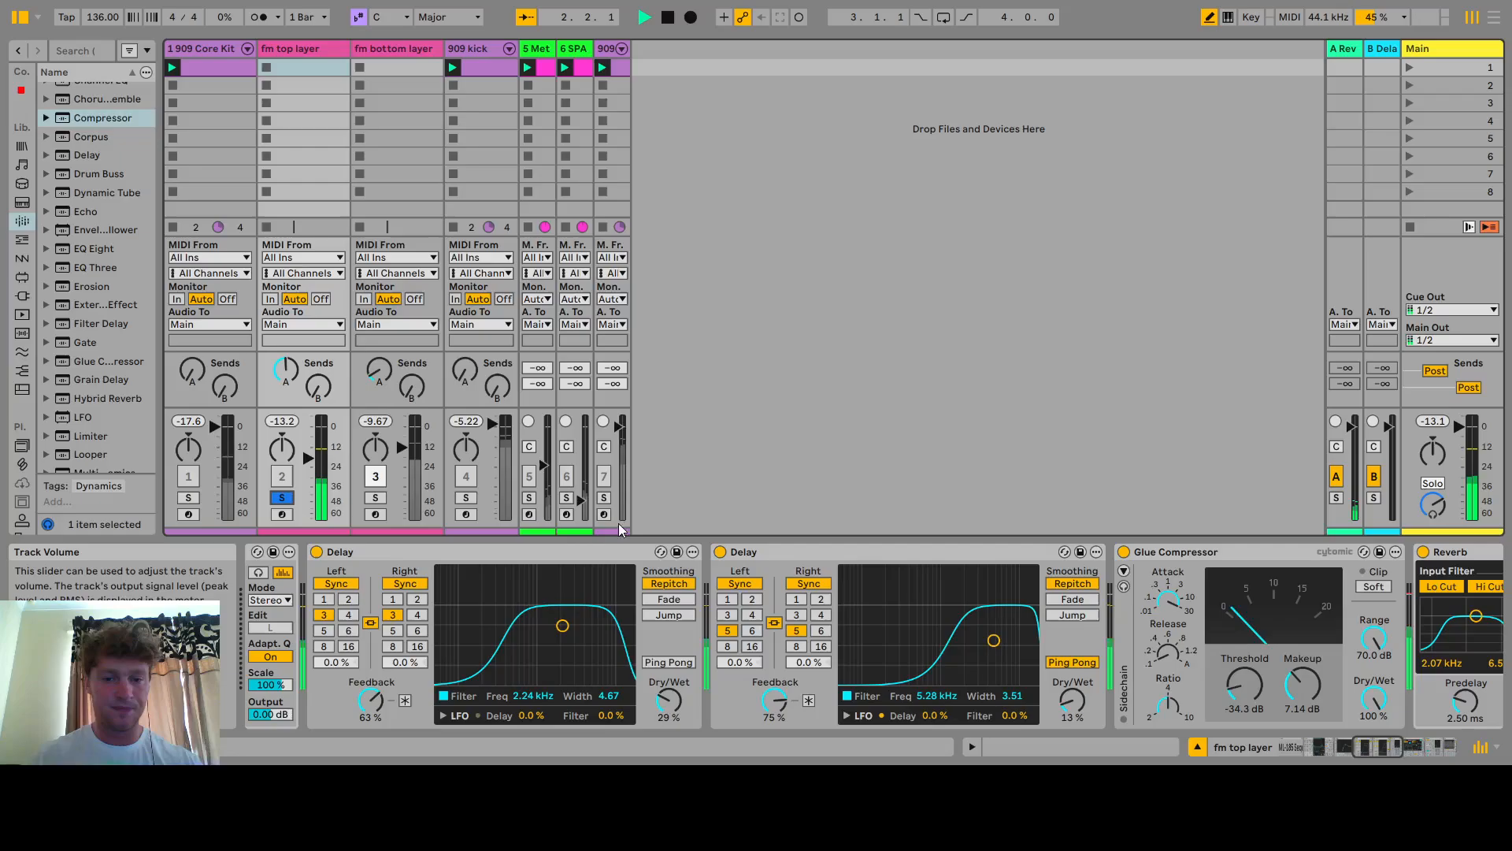
left_click(721, 551)
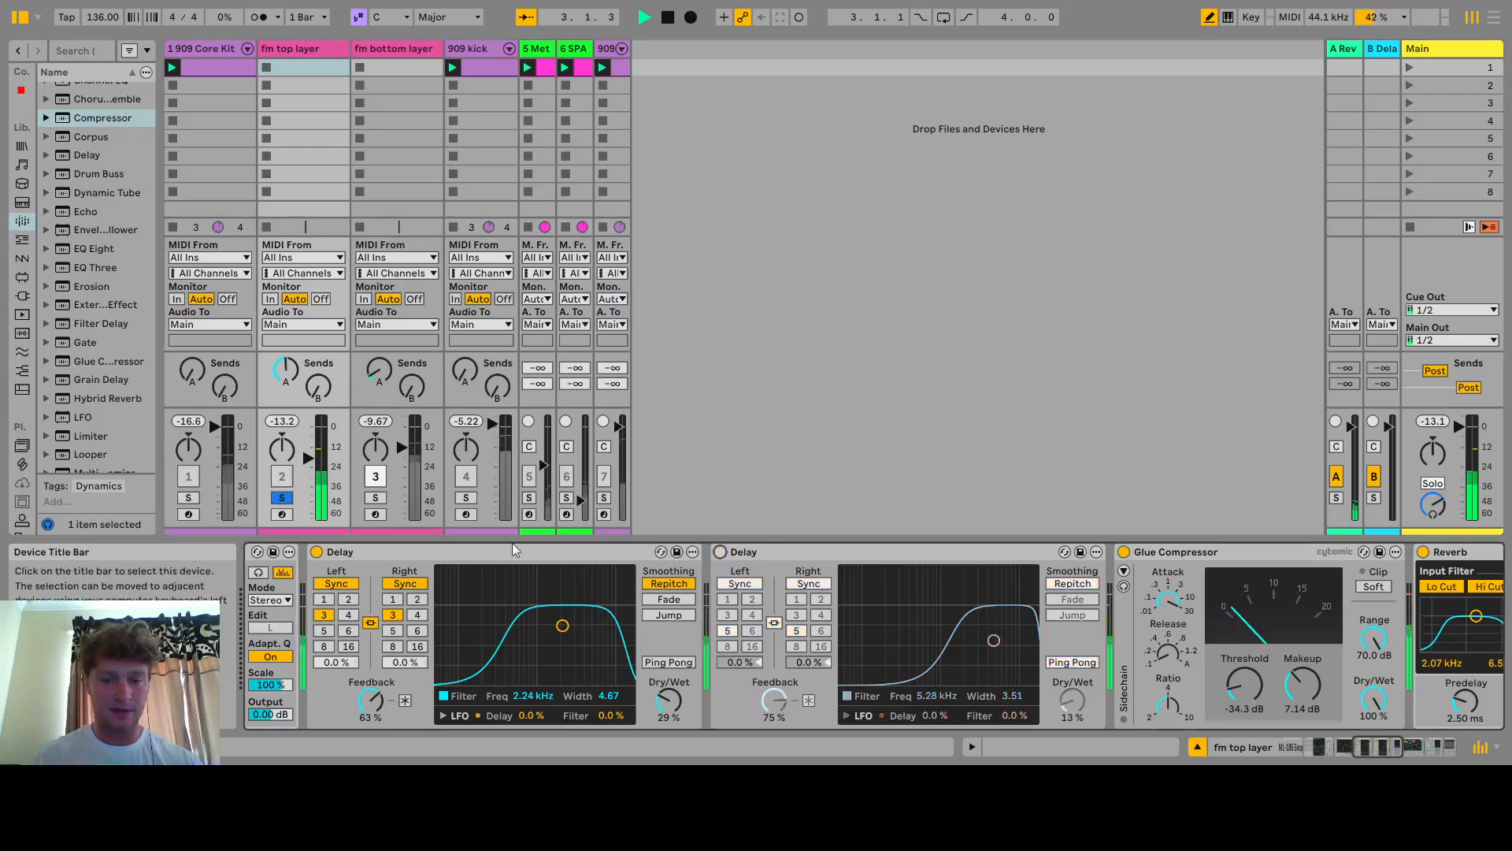
left_click(317, 551)
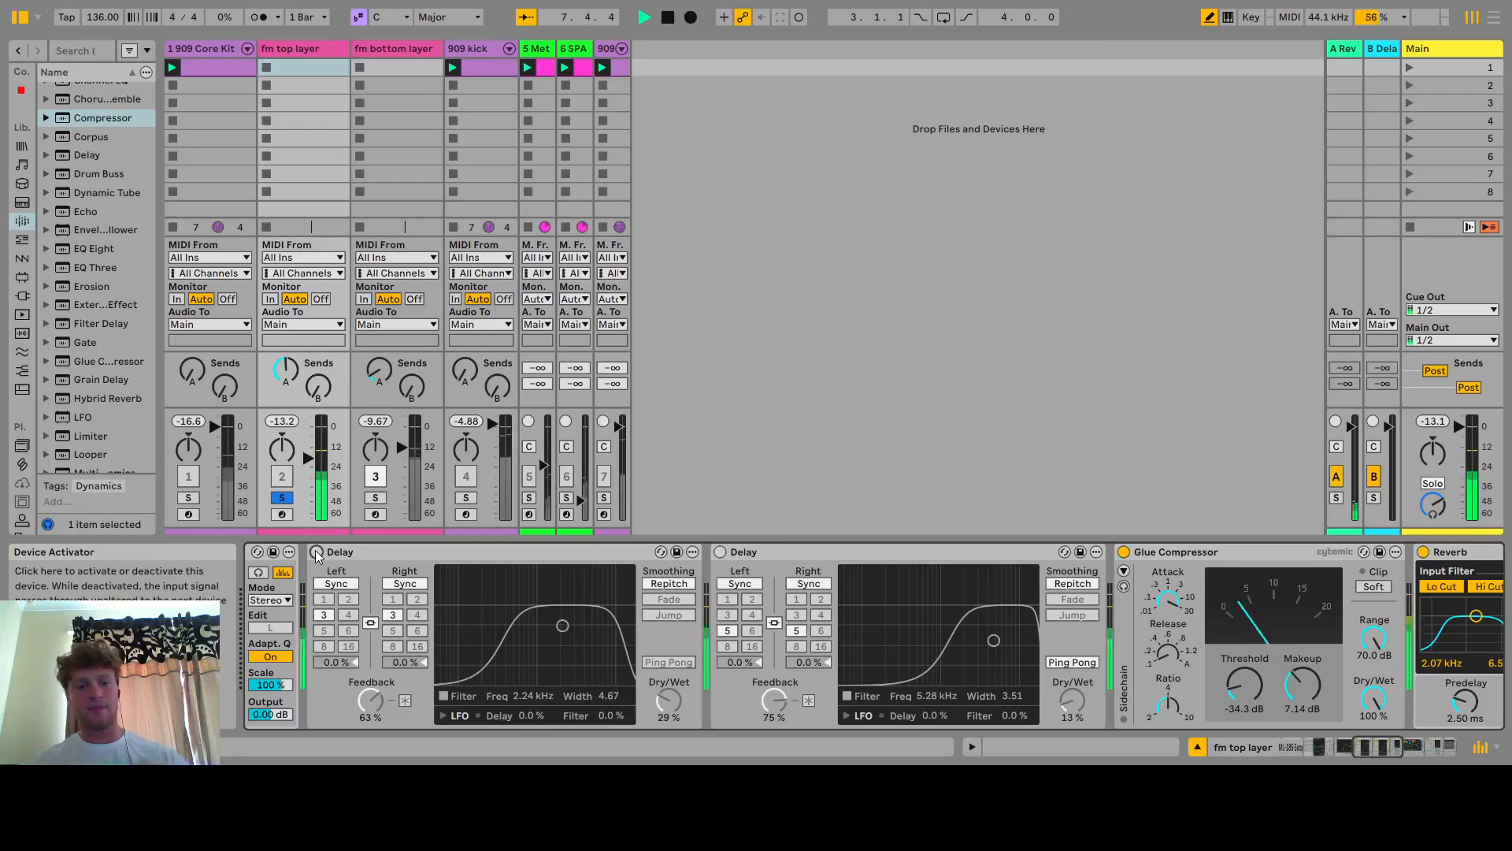
left_click(316, 552)
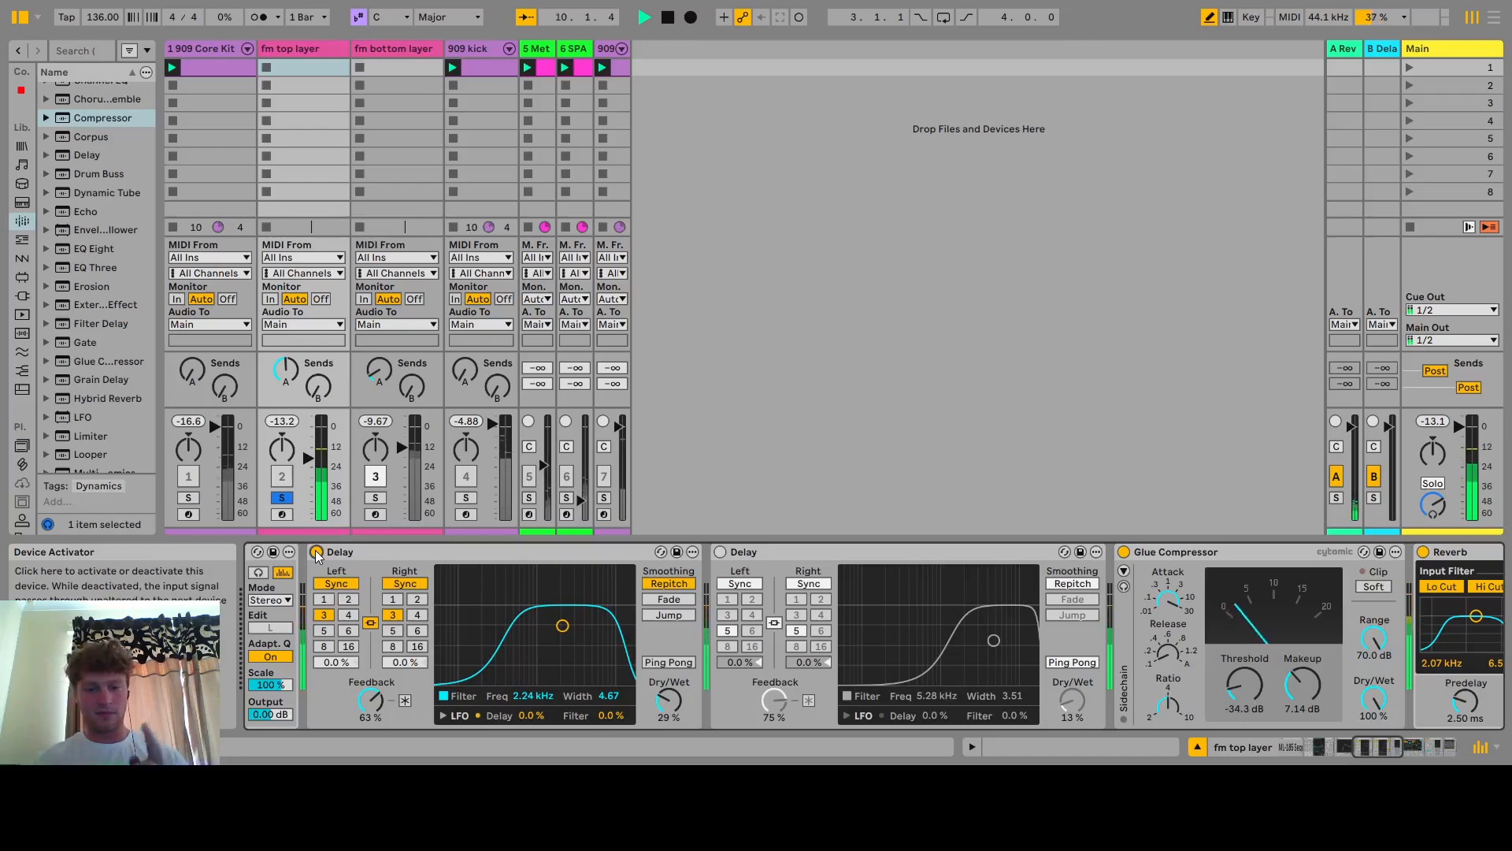
left_click(719, 553)
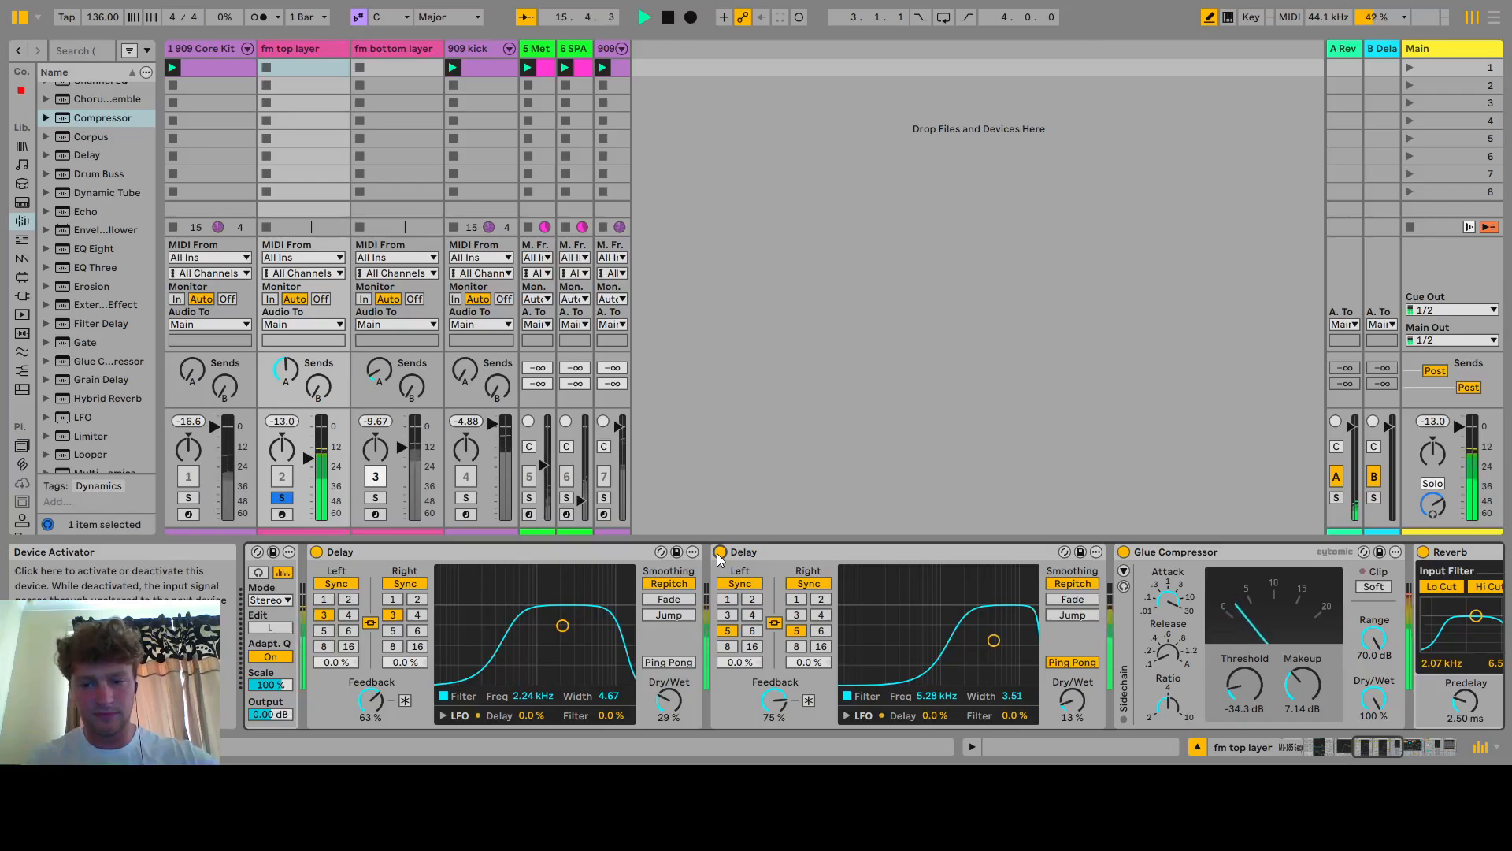
key("space")
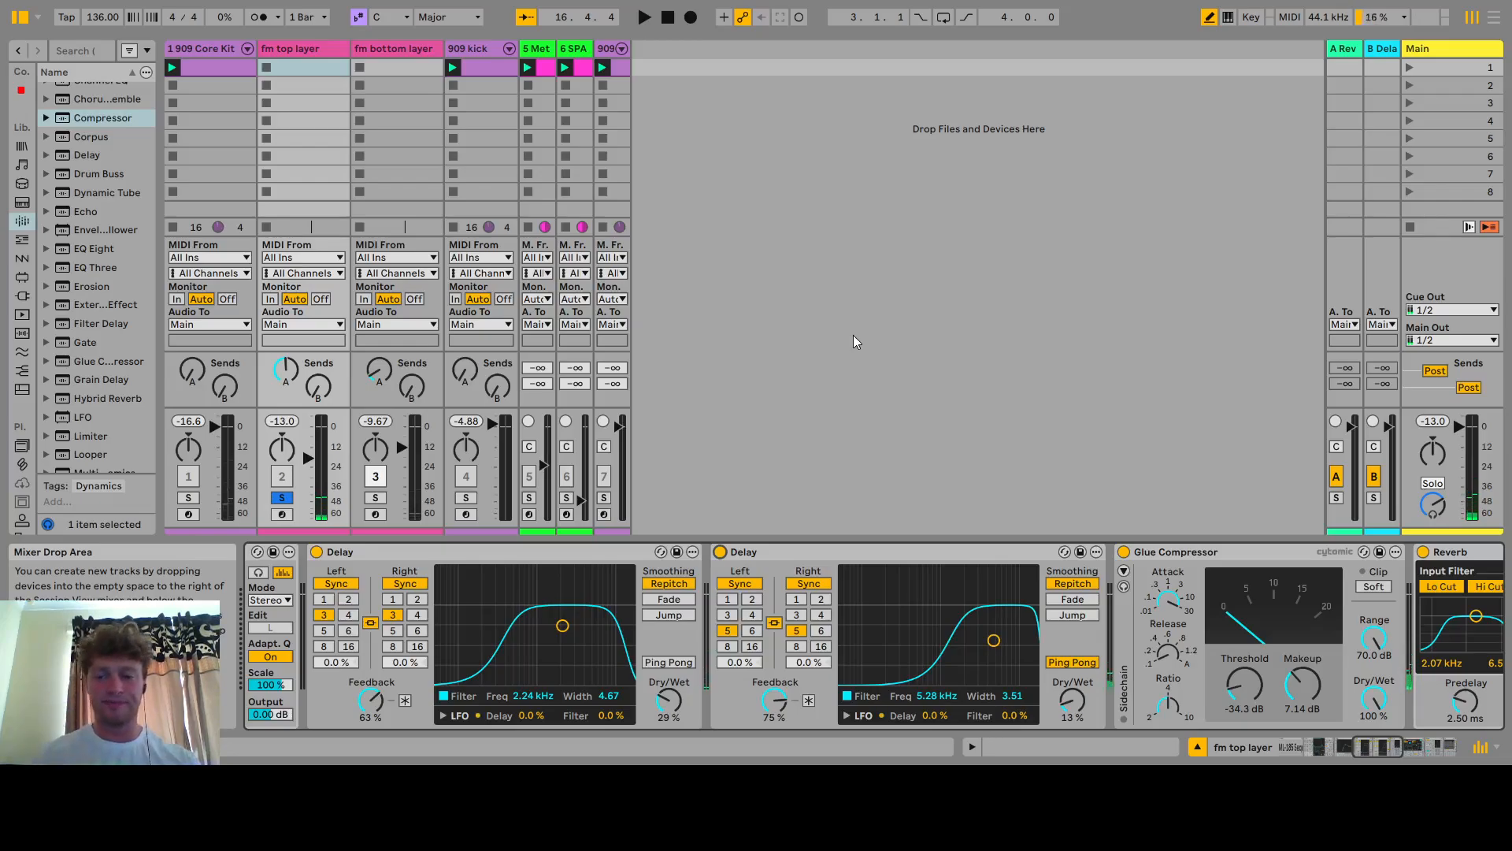
Toggle the fm top layer's first Glue Compressor off and back on during playback
left_click(1386, 753)
left_click_drag(1386, 754, 1405, 753)
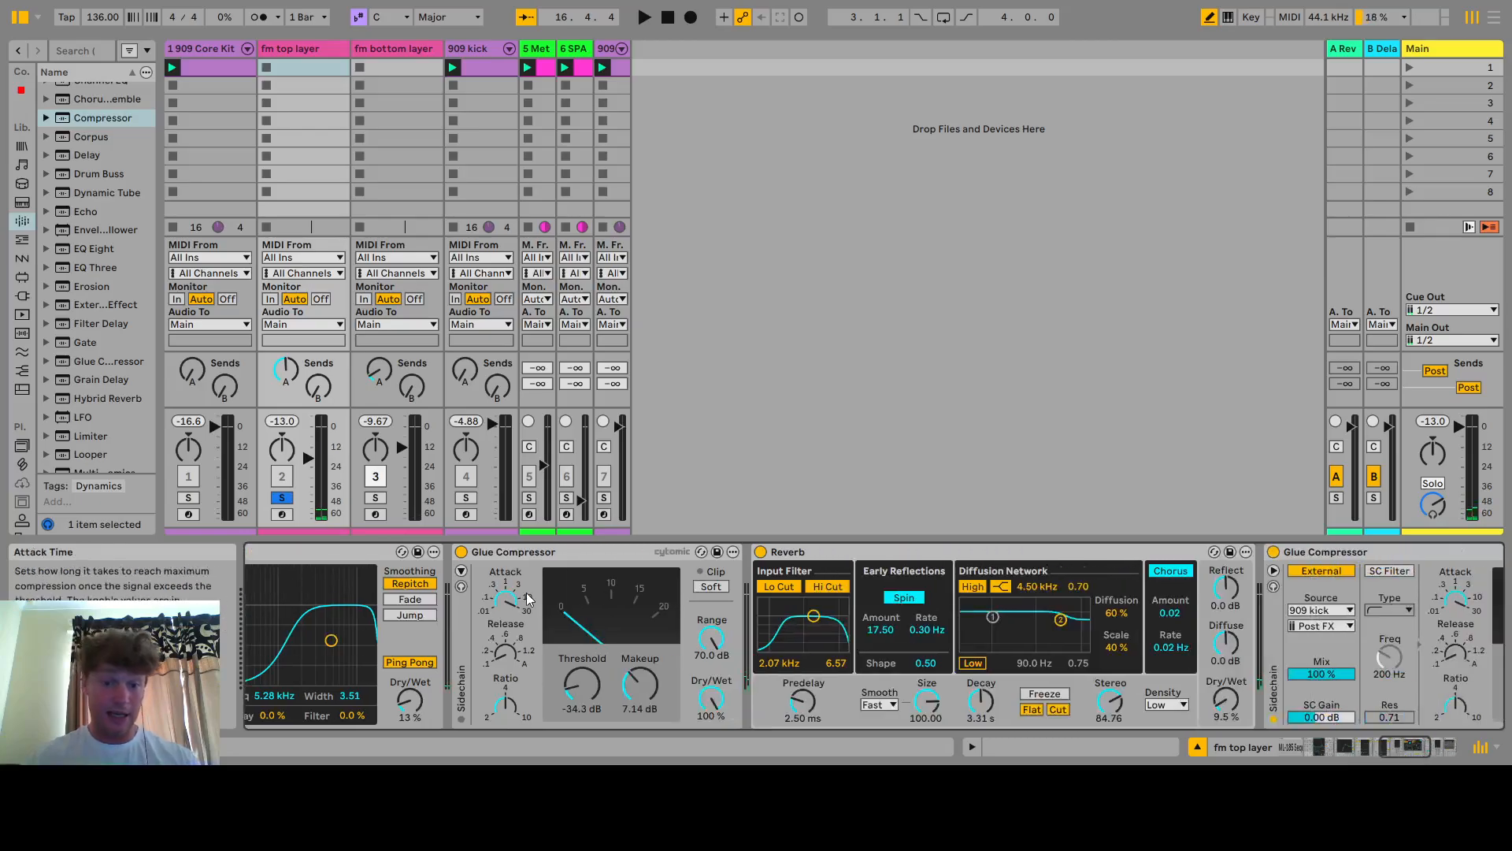
left_click(551, 550)
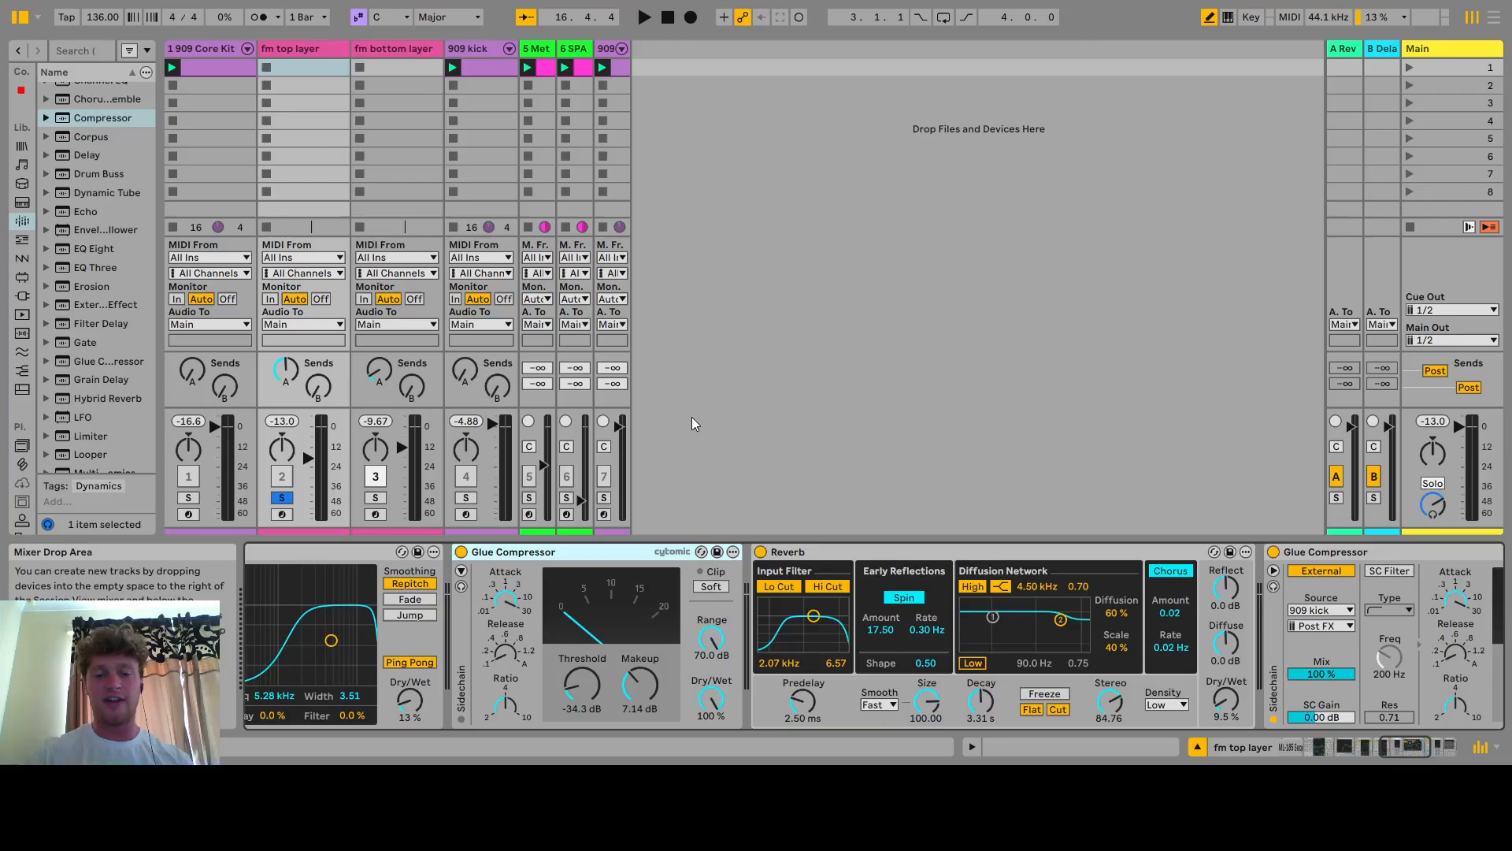
key("space")
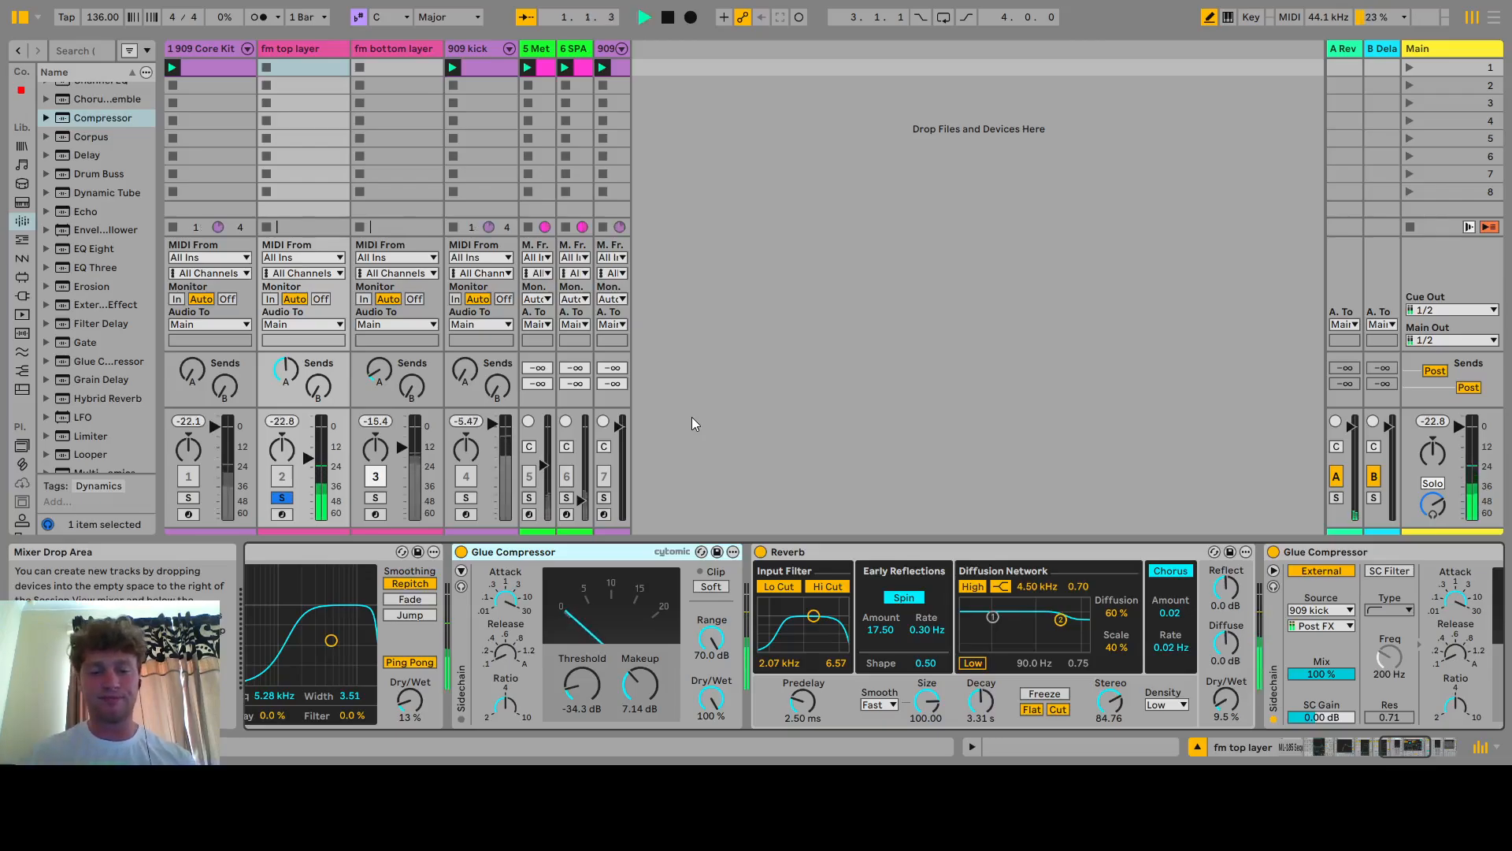
left_click(462, 552)
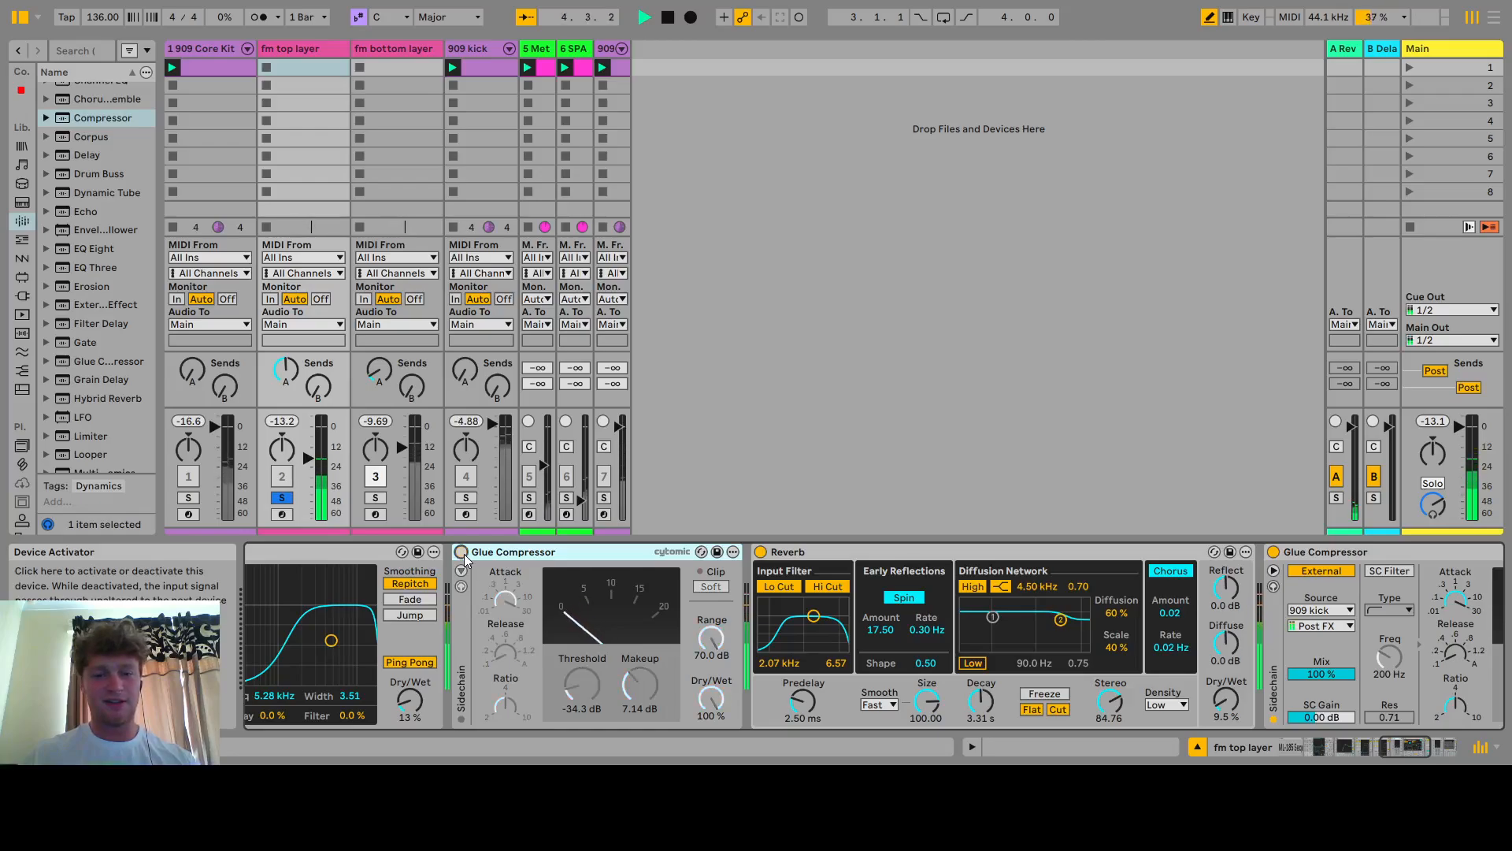
left_click(462, 552)
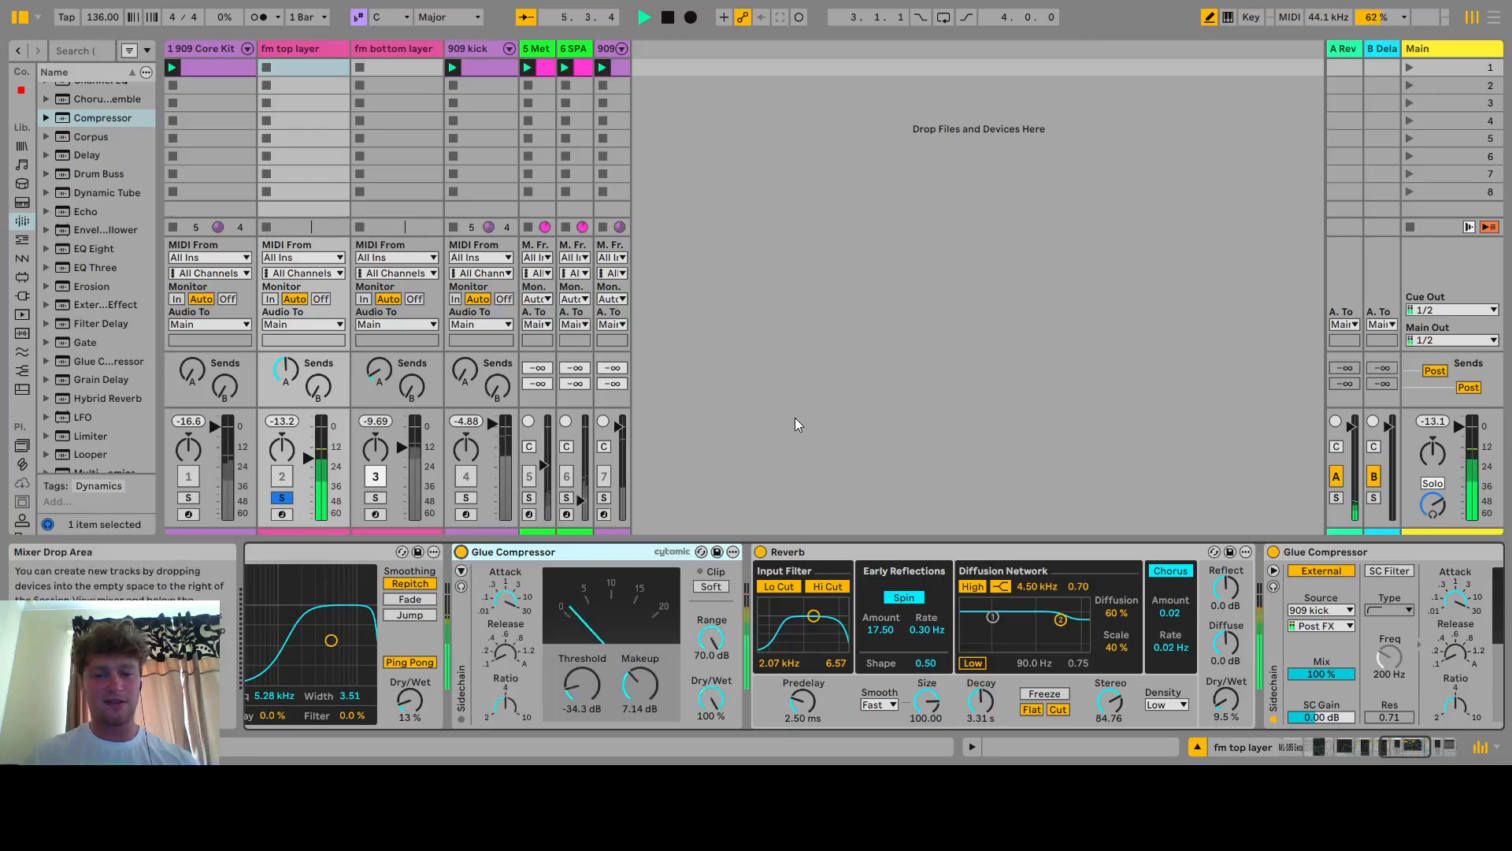
key("space")
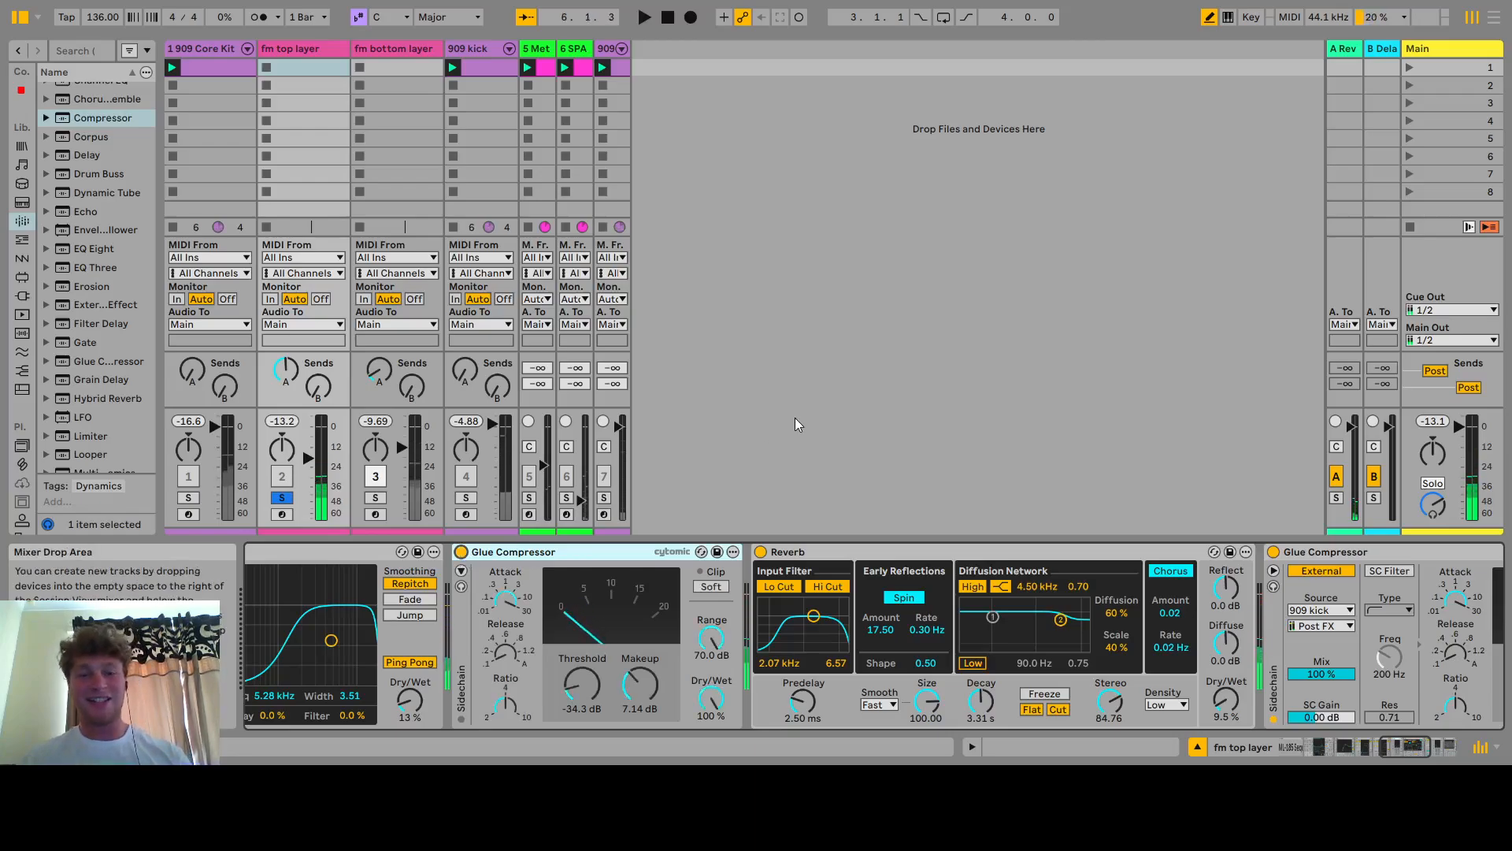
Start playback and switch the fm top layer's Reverb device off and back on to audition it
left_click_drag(1391, 751, 1408, 747)
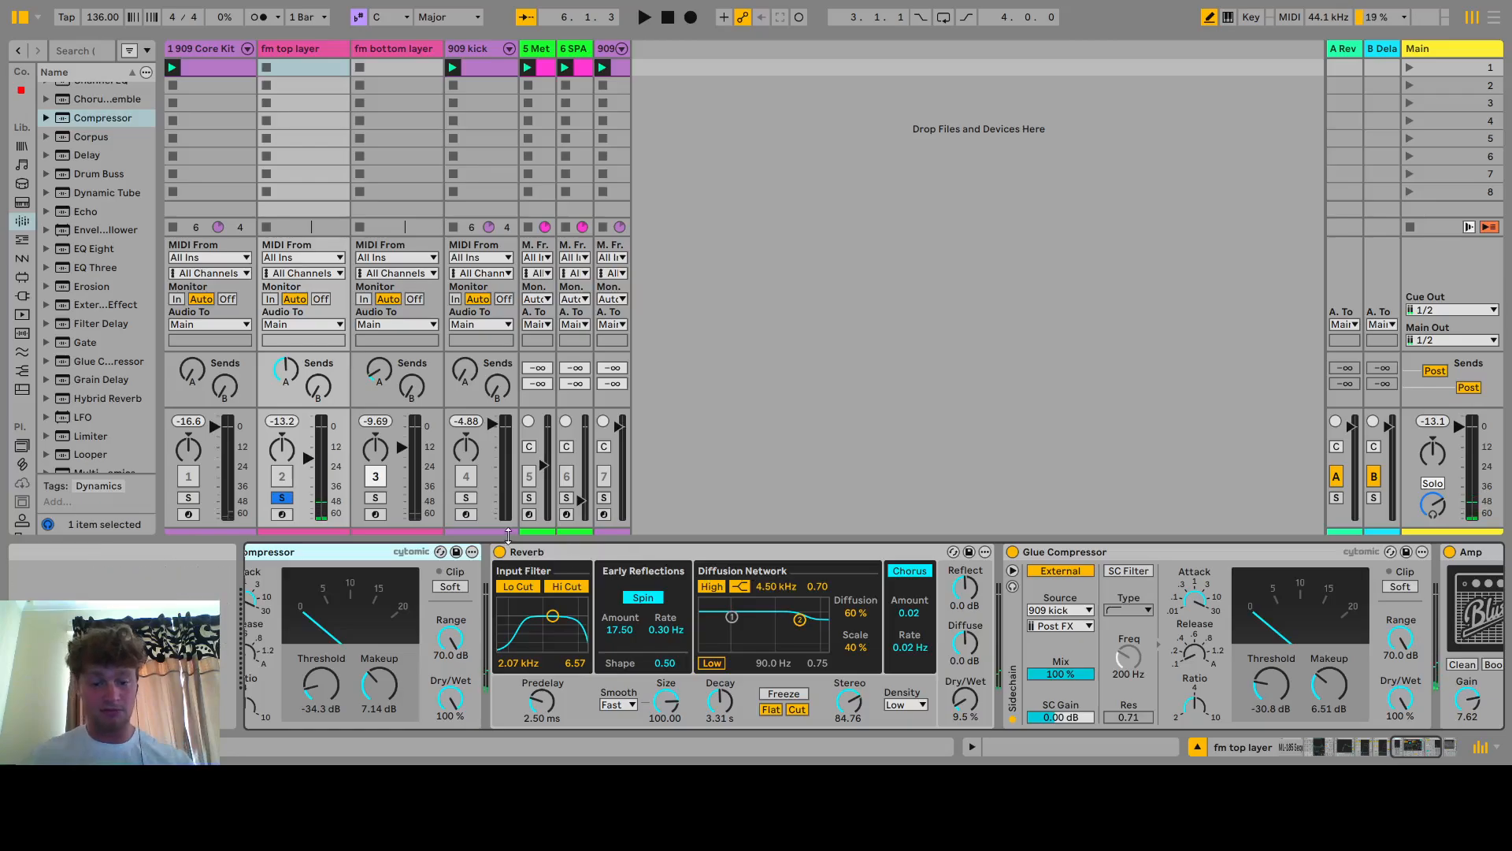
key("space")
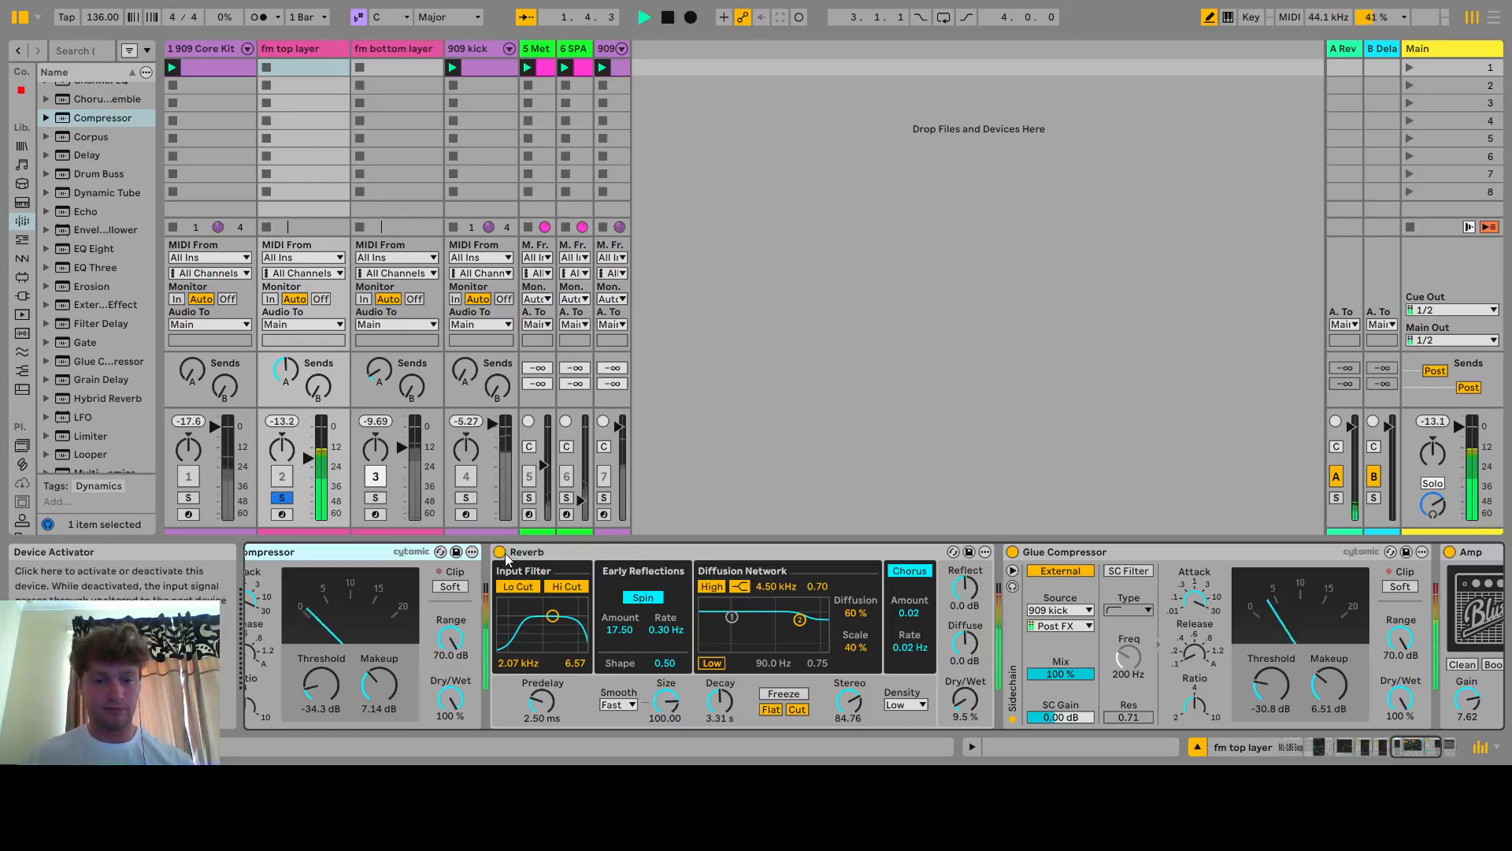
left_click(502, 552)
left_click(502, 552)
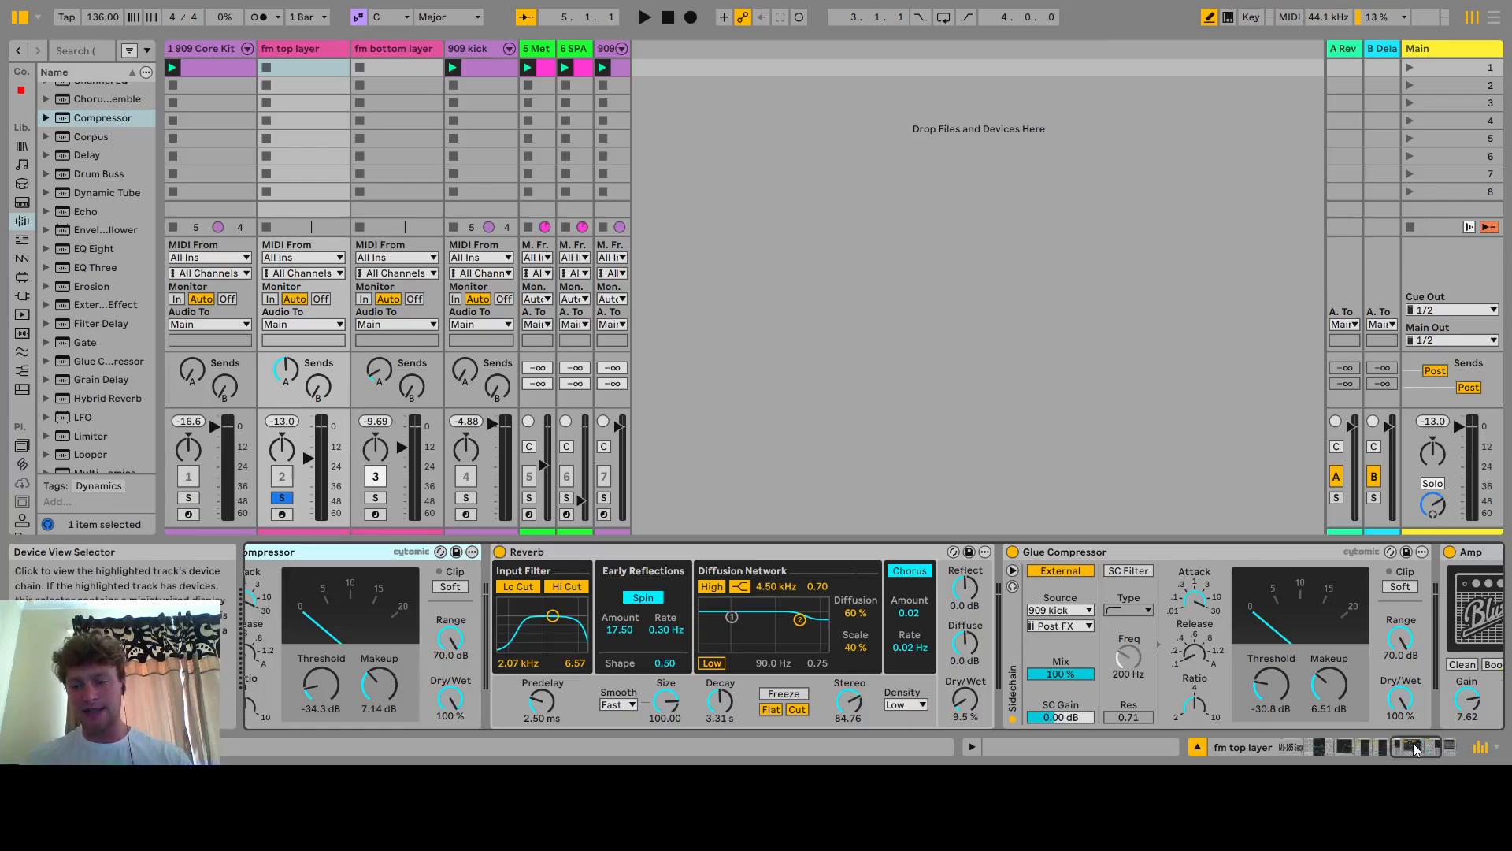
Switch the fm top layer's Amp device off and back on during playback, then stop playback
left_click_drag(1415, 749, 1426, 749)
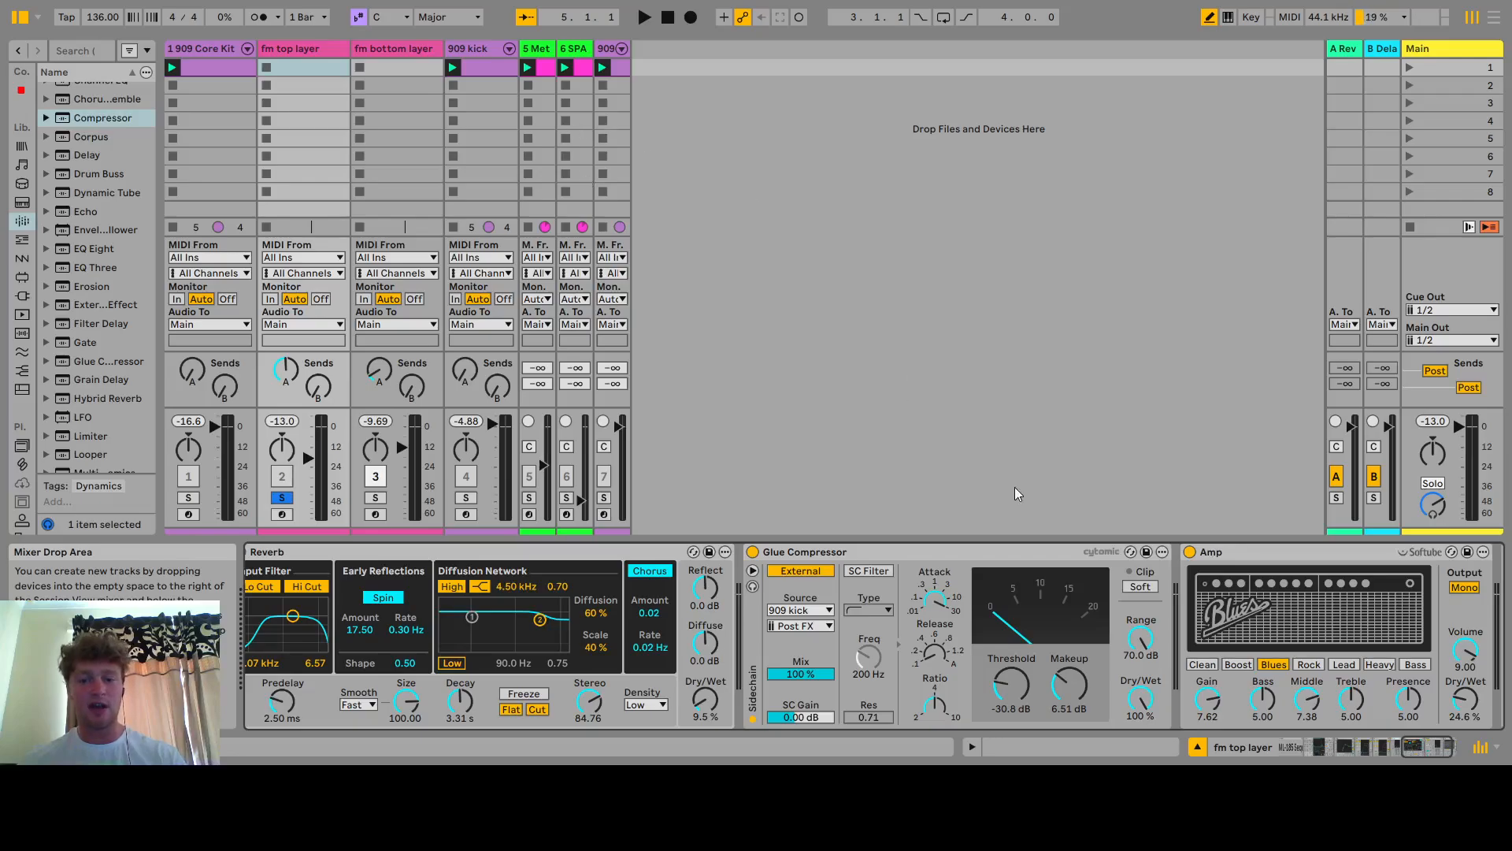
left_click(1433, 750)
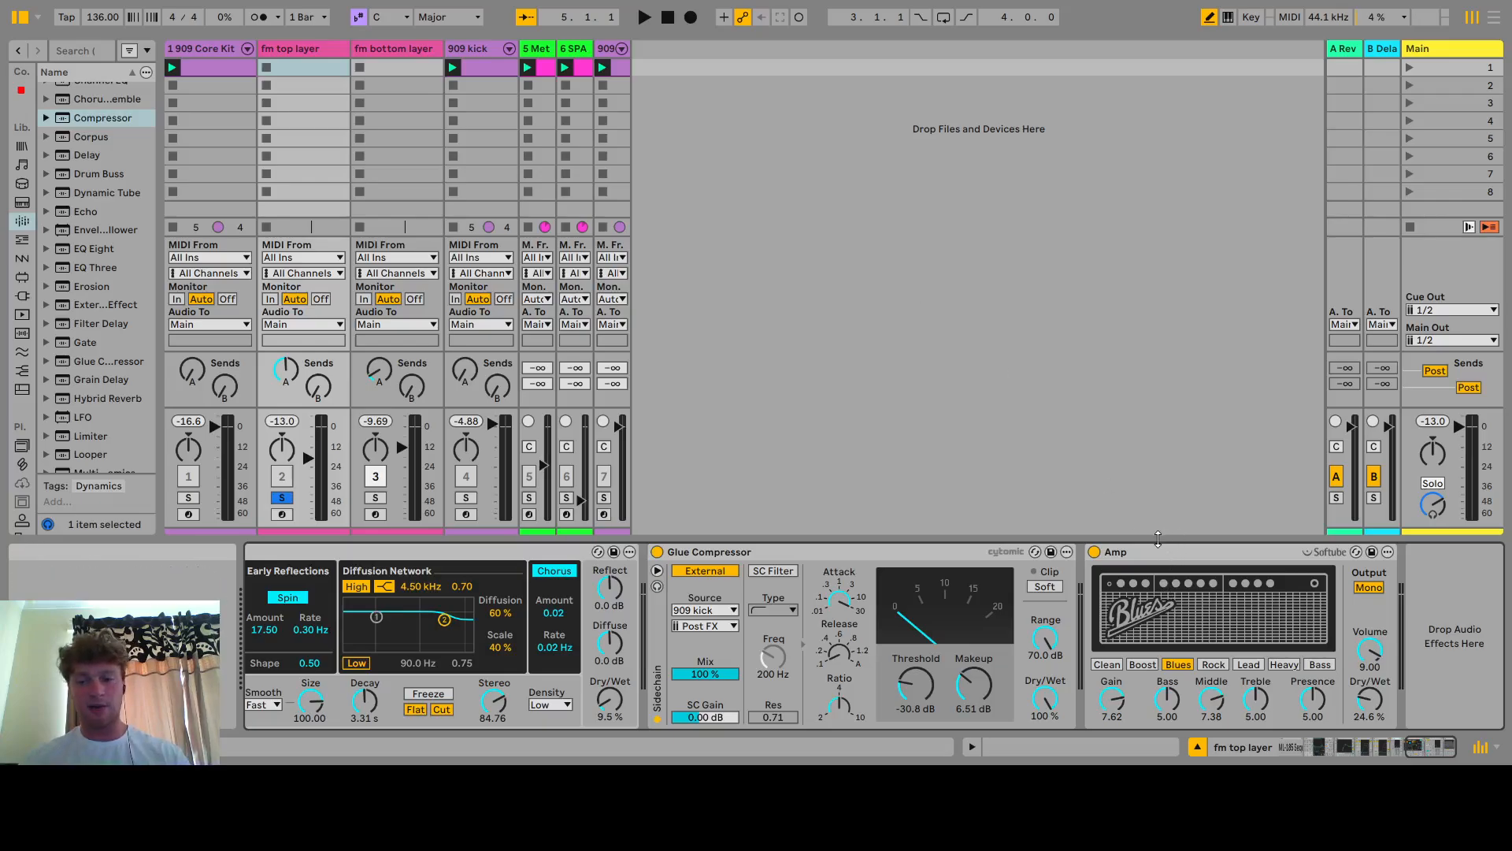
key("space")
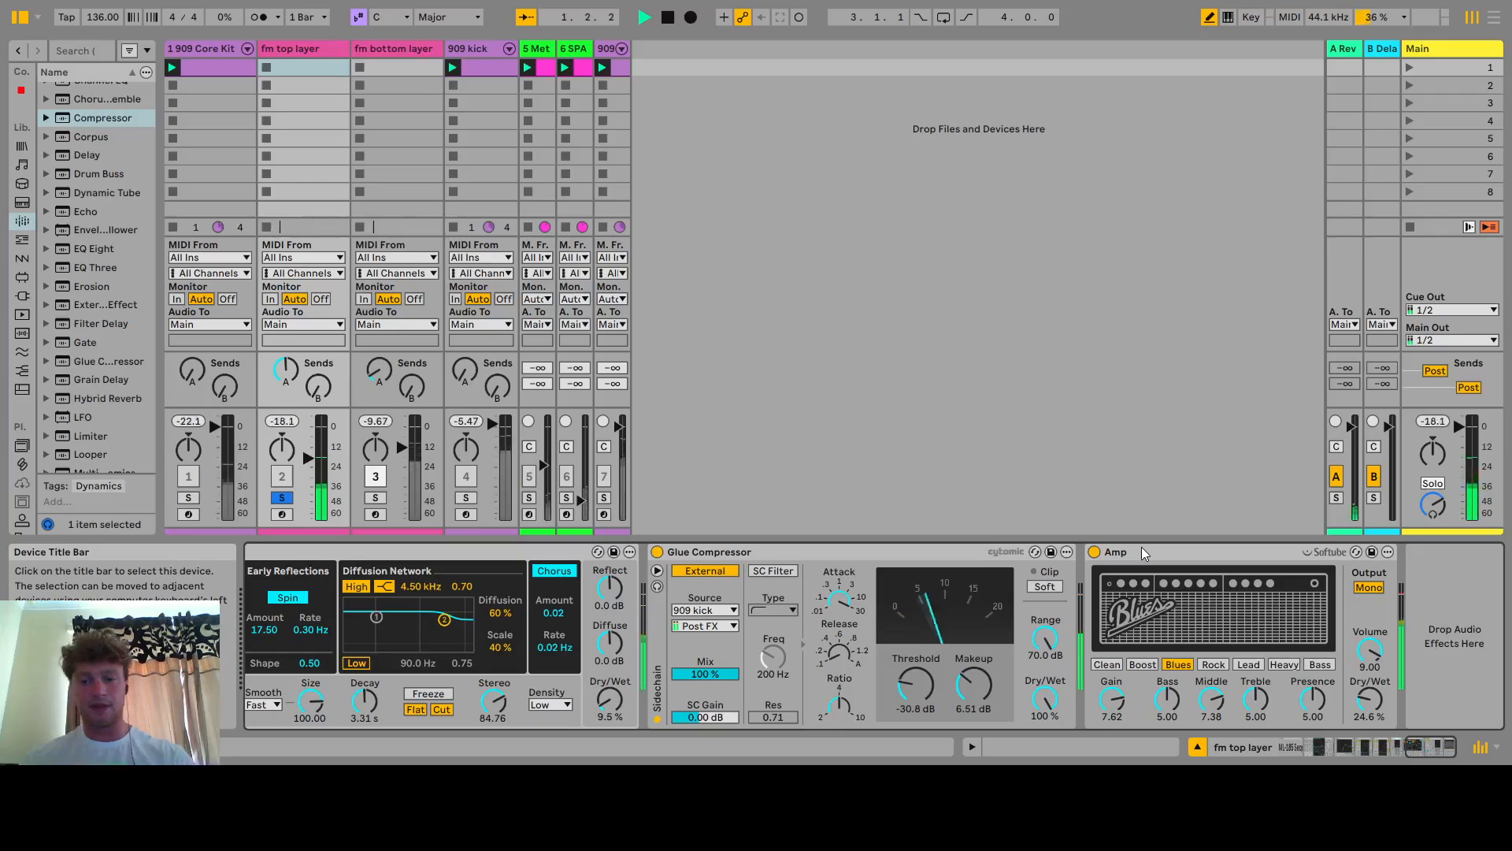
left_click(1095, 552)
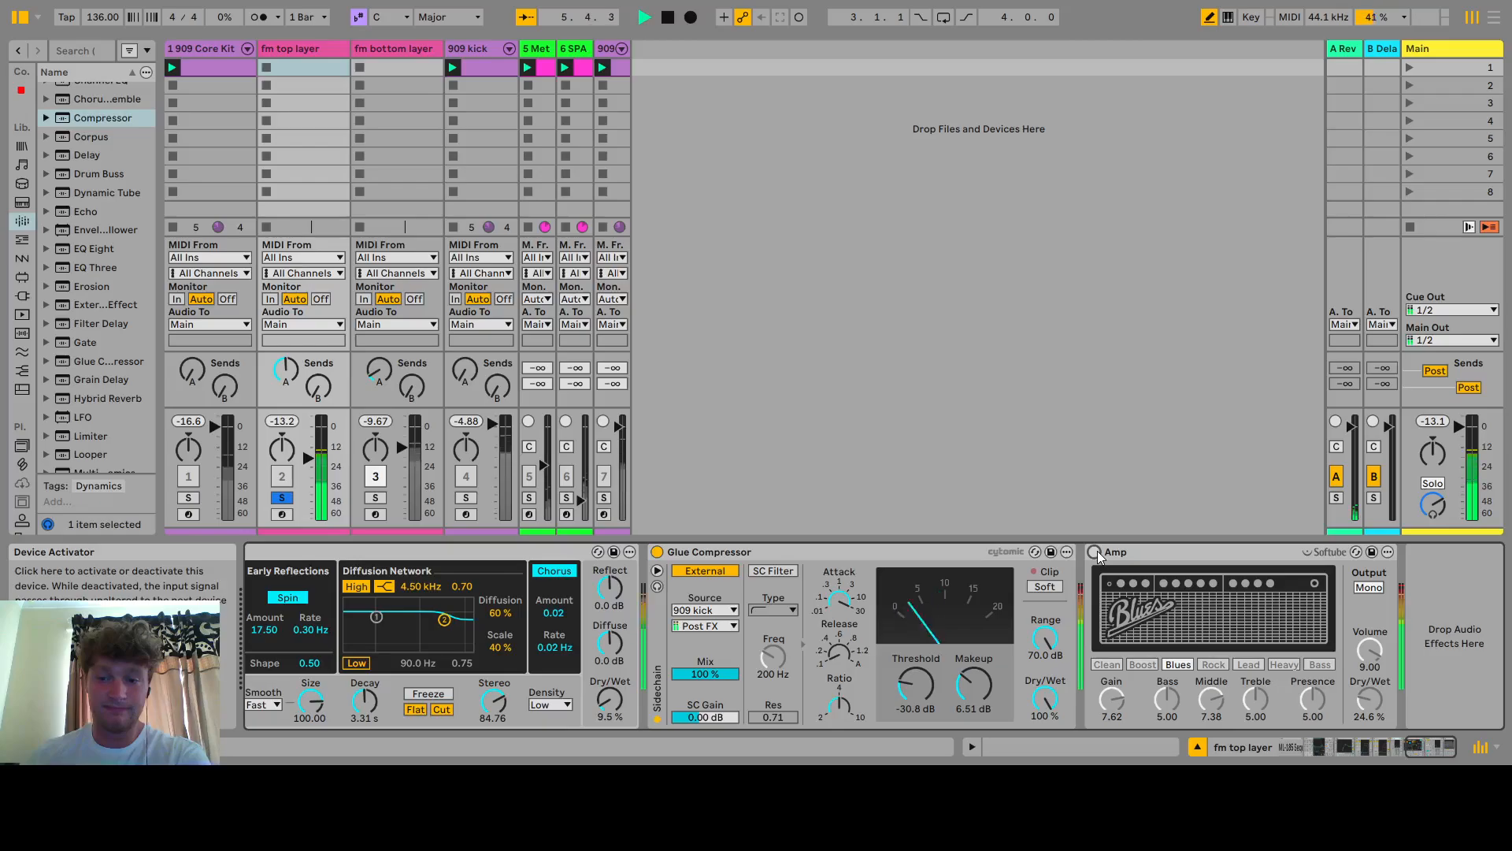
left_click(1097, 553)
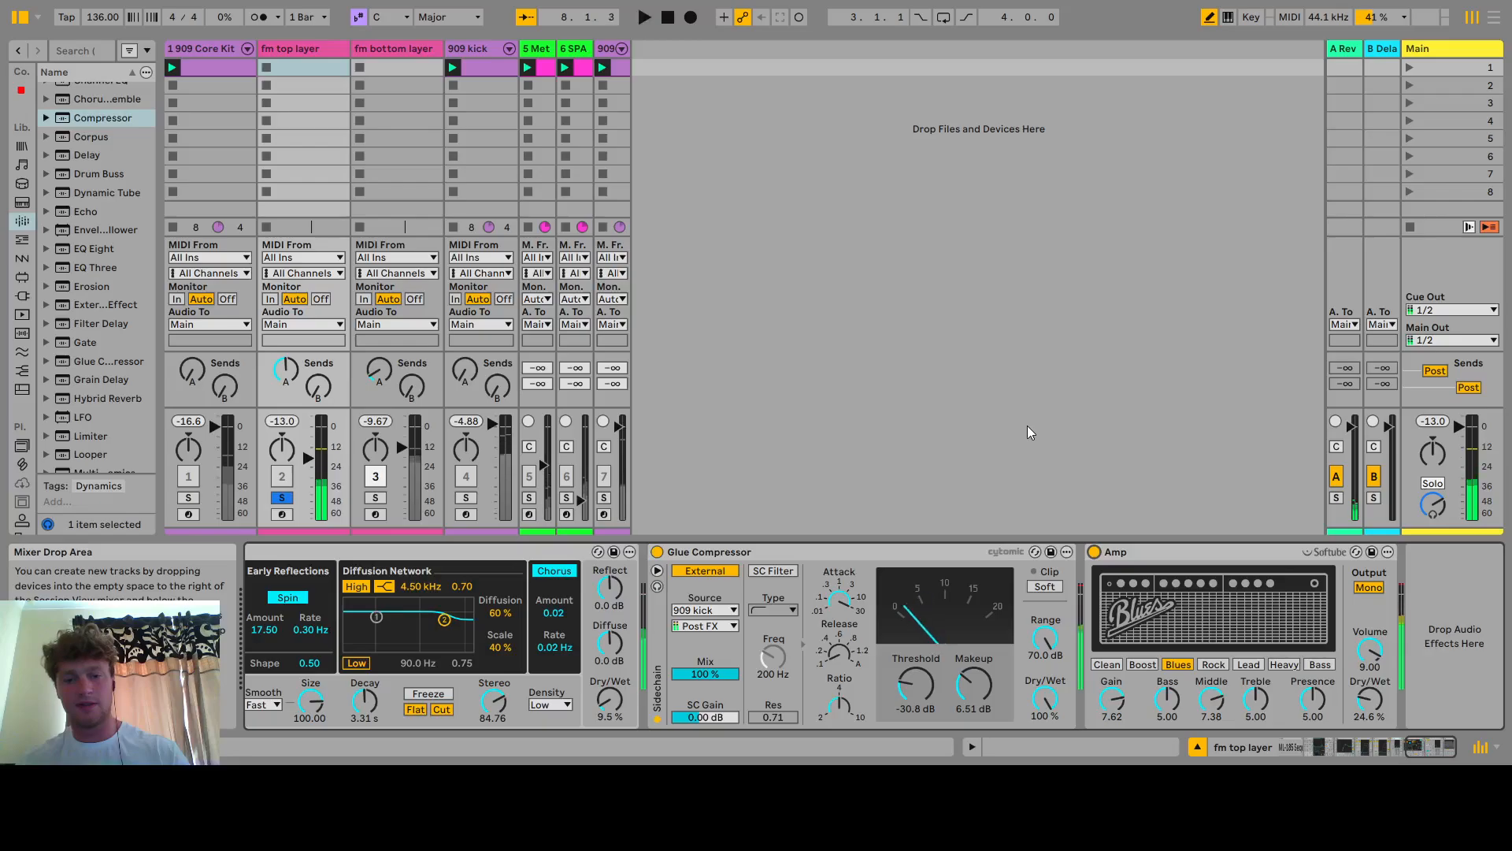
key("space")
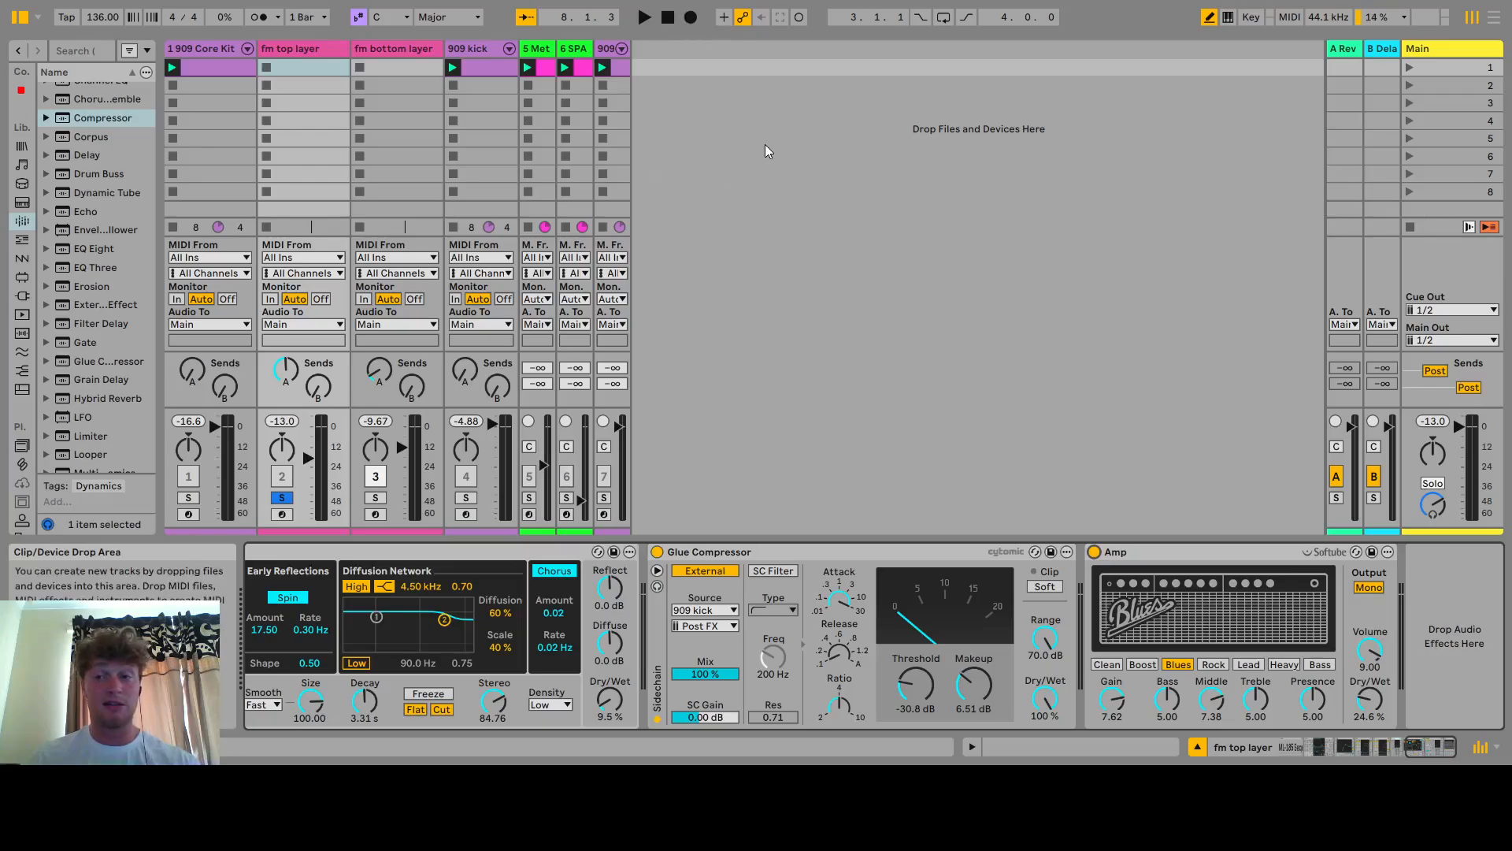
left_click(358, 51)
left_click(315, 45)
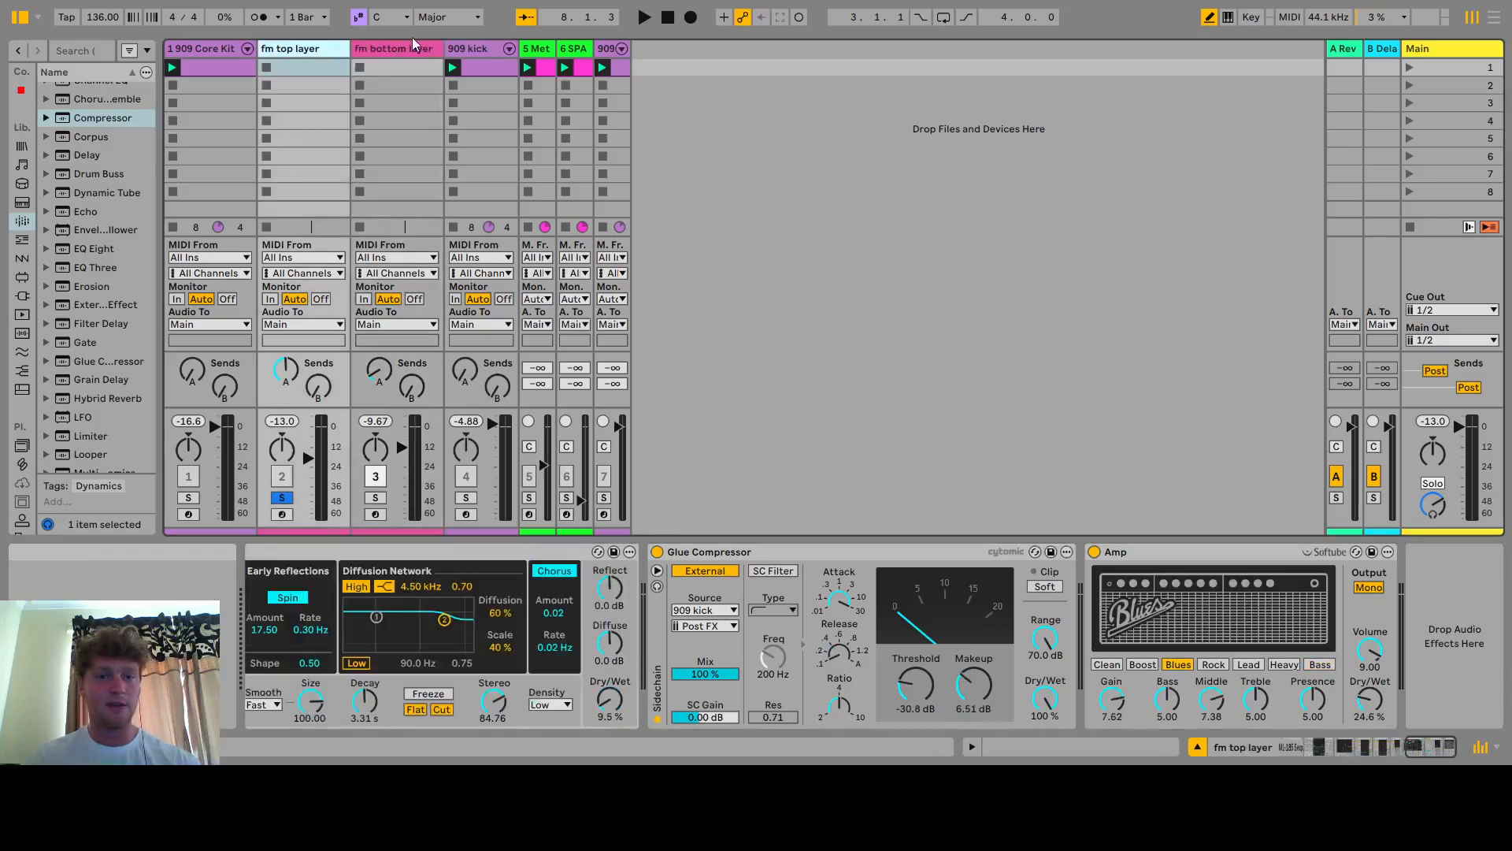